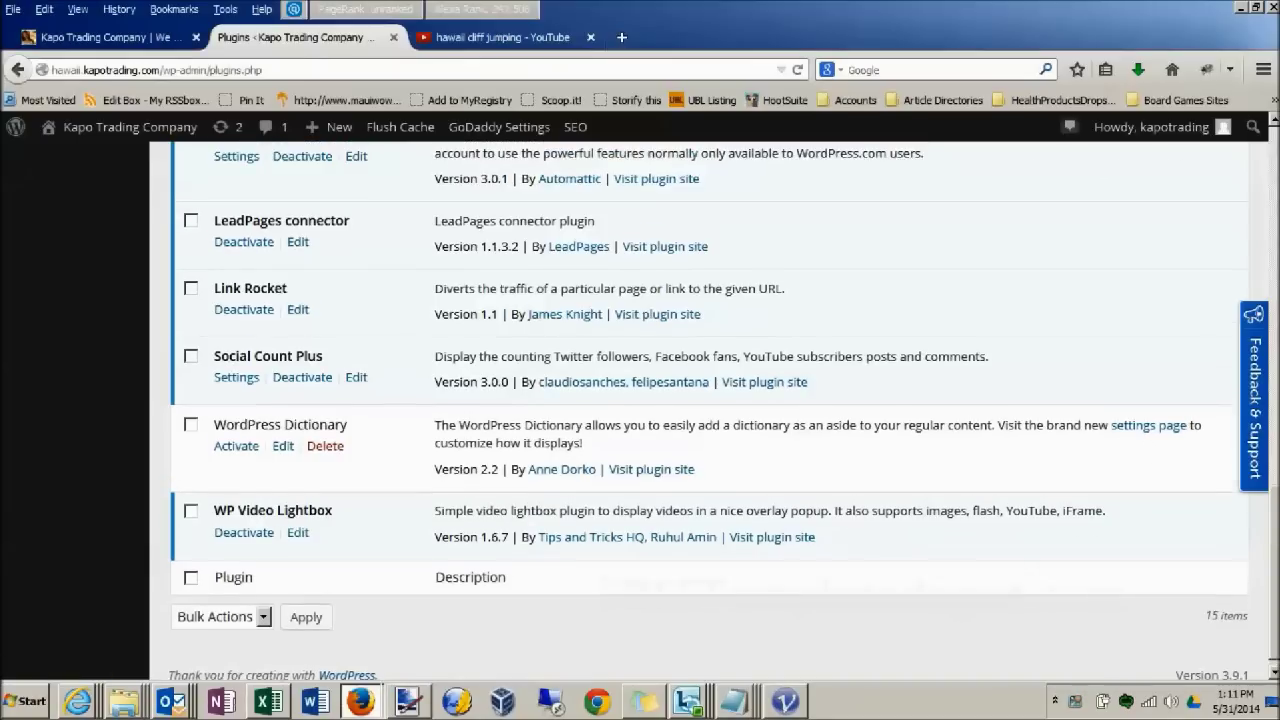
Look over the installed plugins list, then start a new post from Posts > Add New.
scroll(700, 400, up, 10)
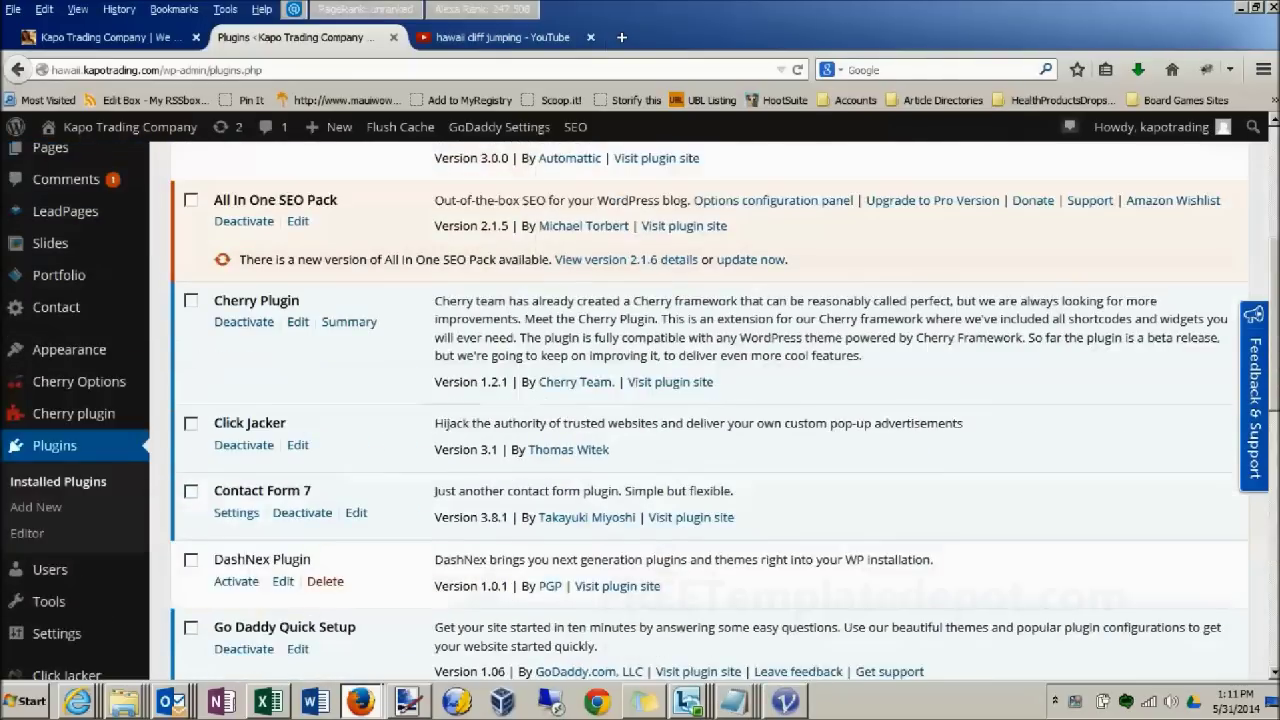
scroll(700, 400, down, 10)
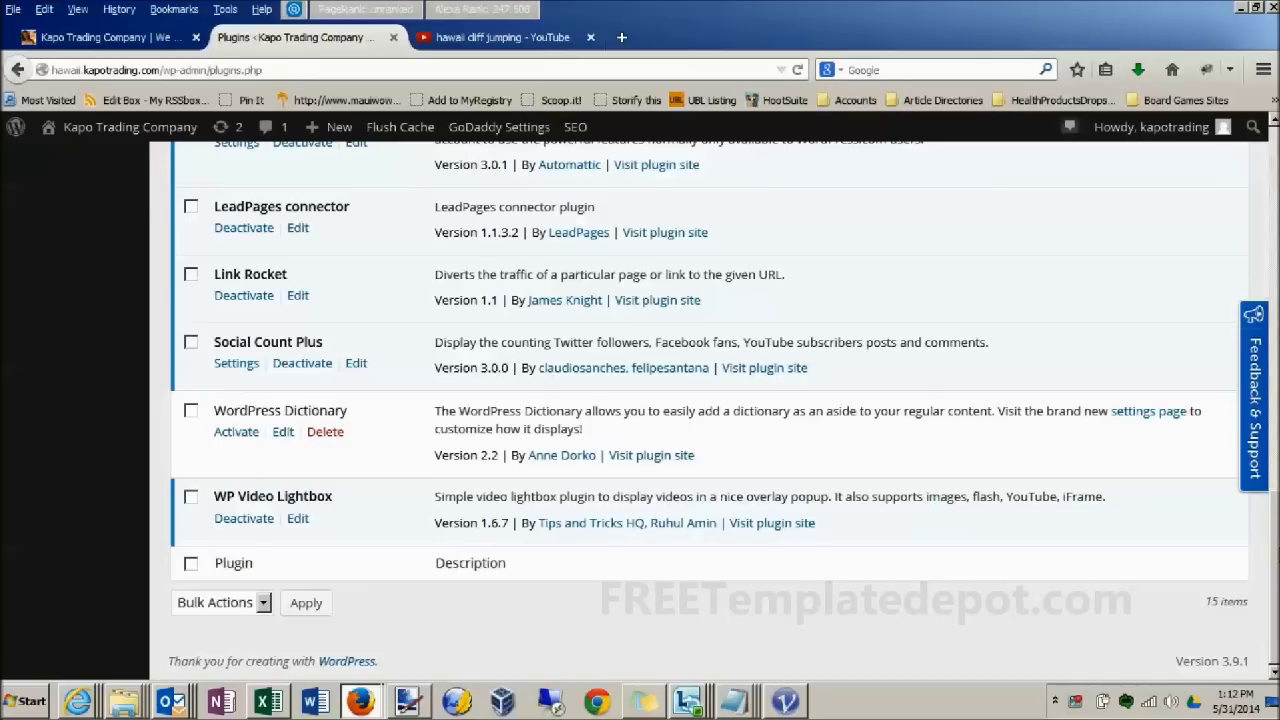
scroll(708, 428, up, 1)
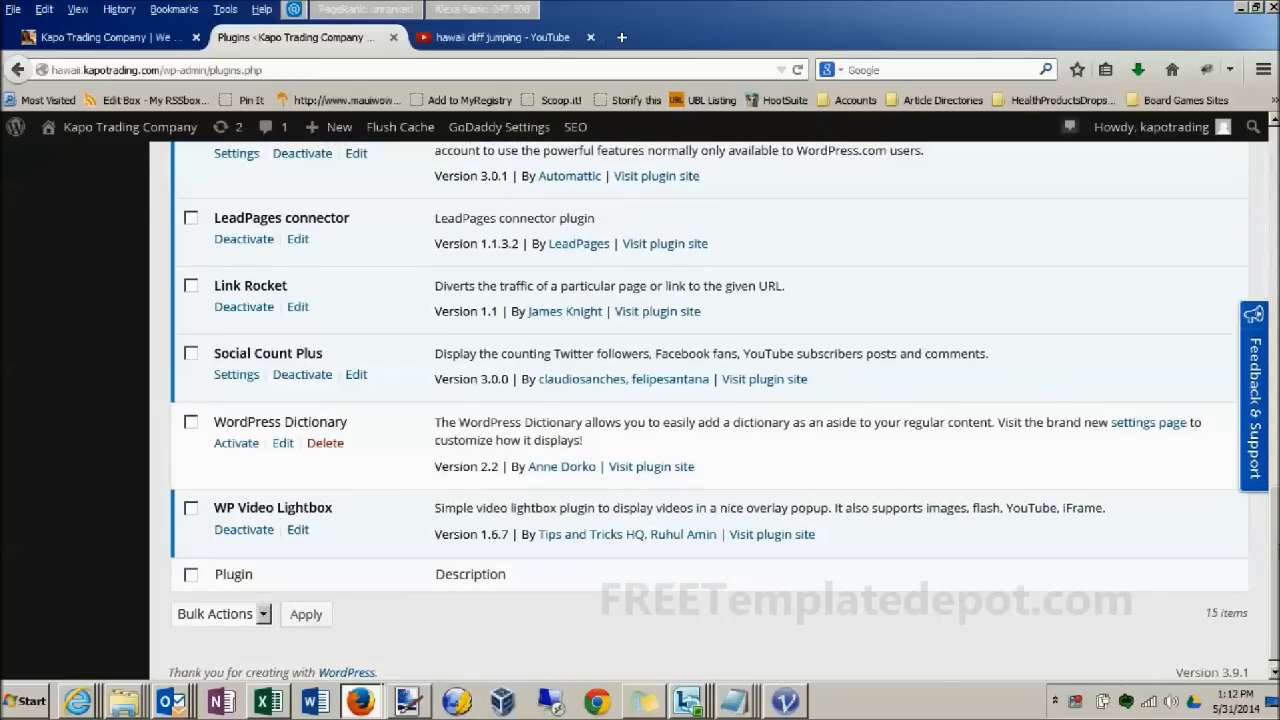
scroll(708, 410, up, 15)
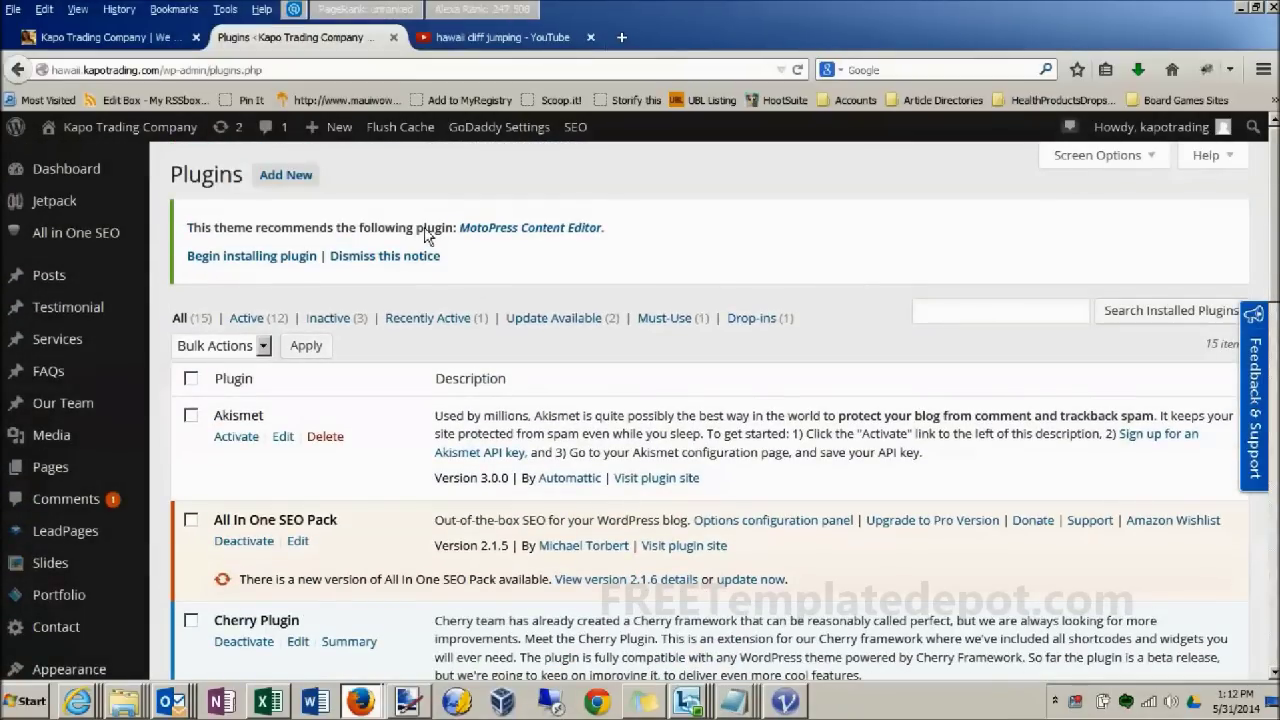
mouse_move(57, 272)
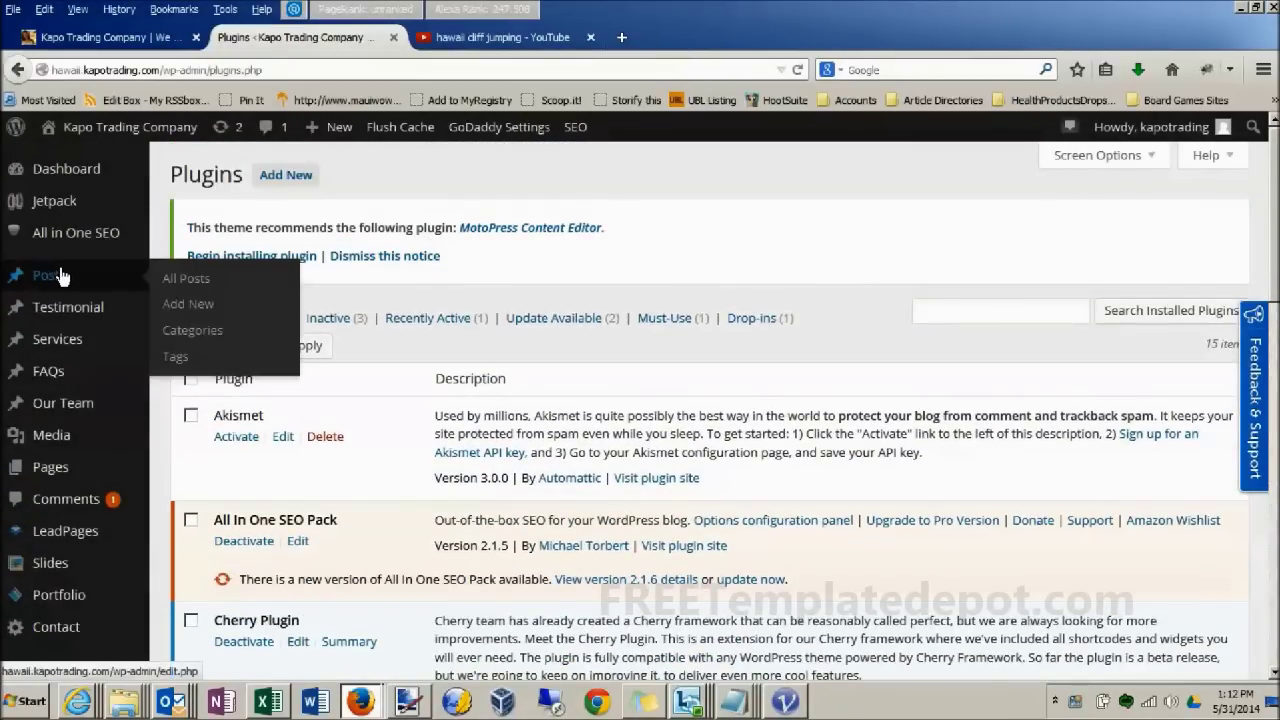
click(183, 304)
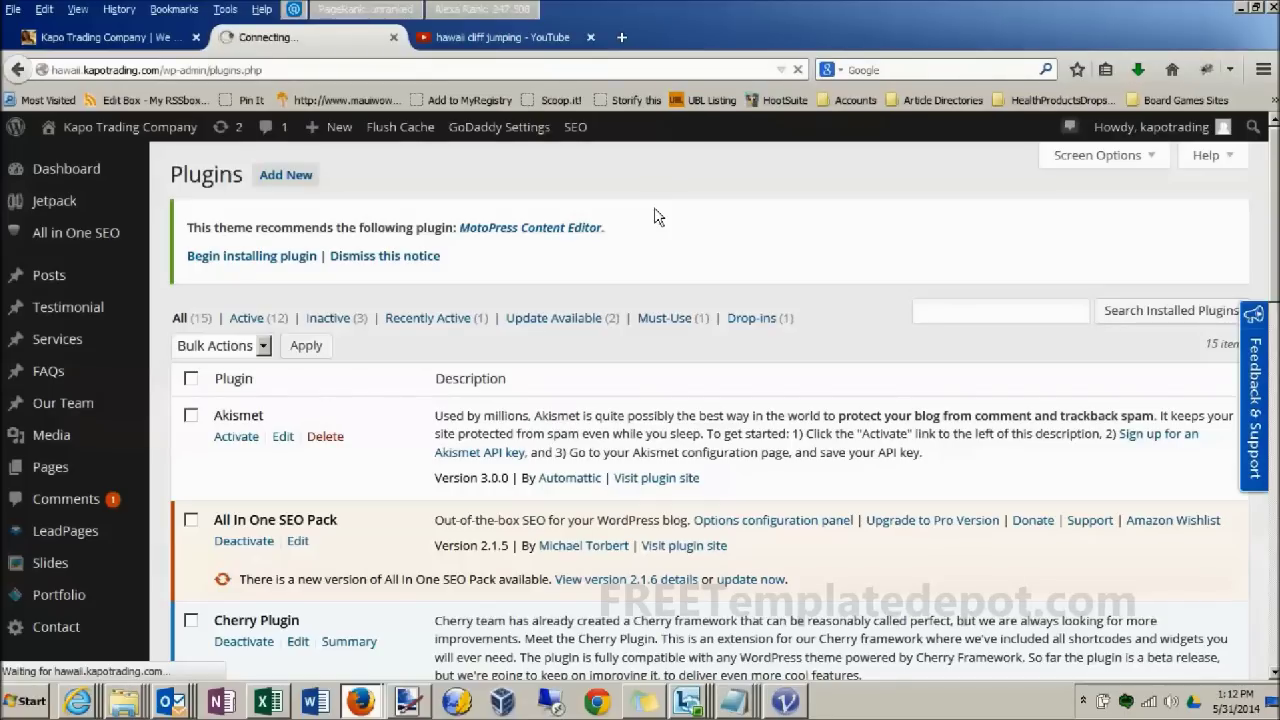
Open the 'Cliff Jumping Hawaii - Proof' video, pause its ad and show its youtu.be share link.
click(543, 35)
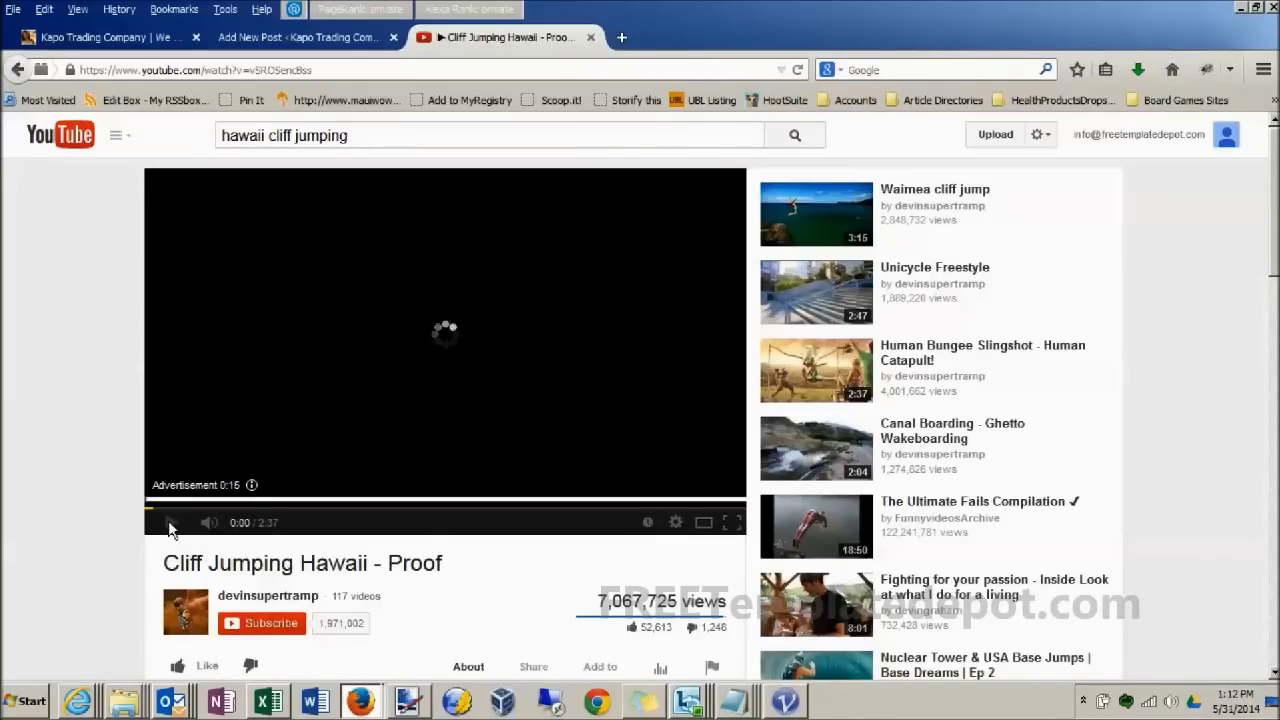
click(170, 523)
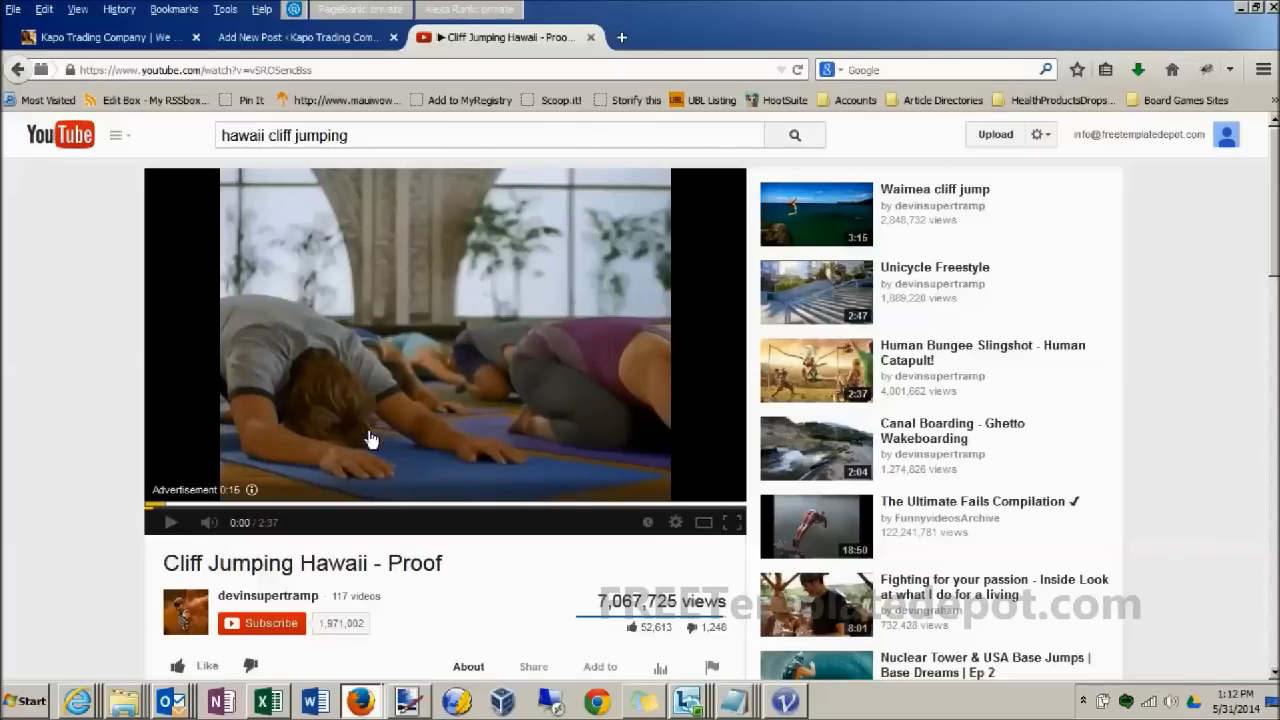
scroll(700, 392, down, 3)
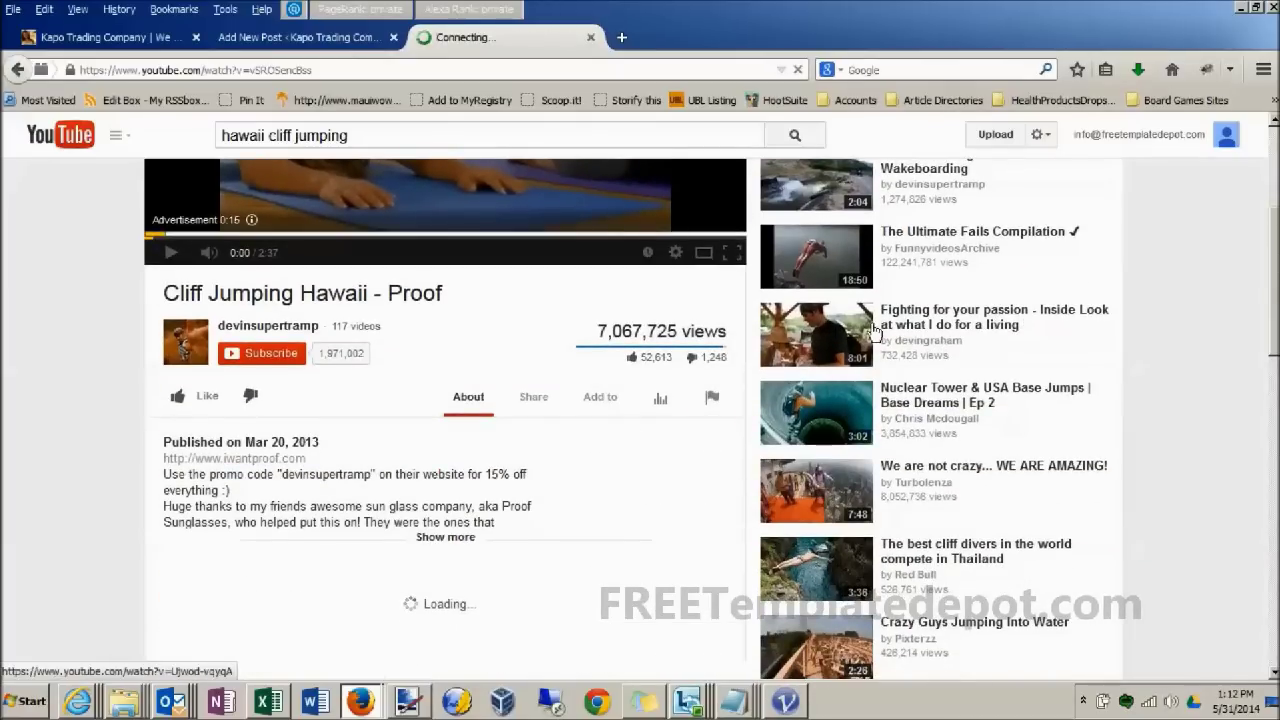
click(559, 399)
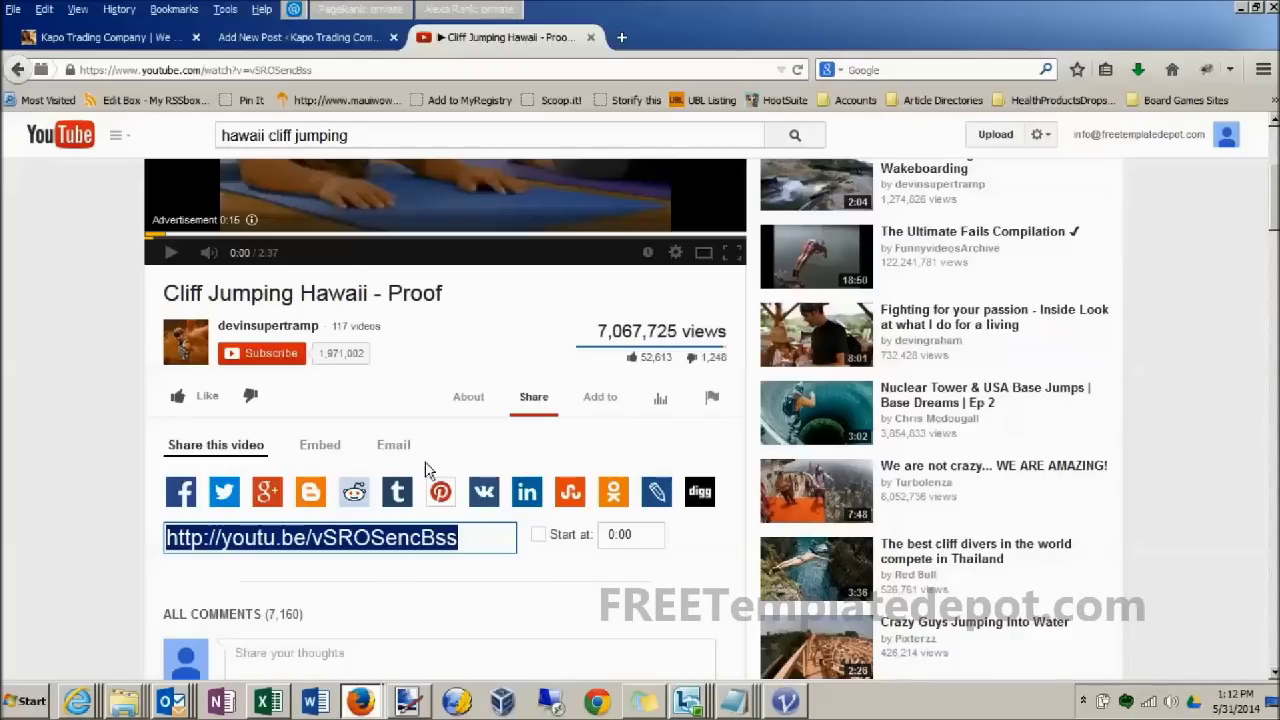
click(734, 701)
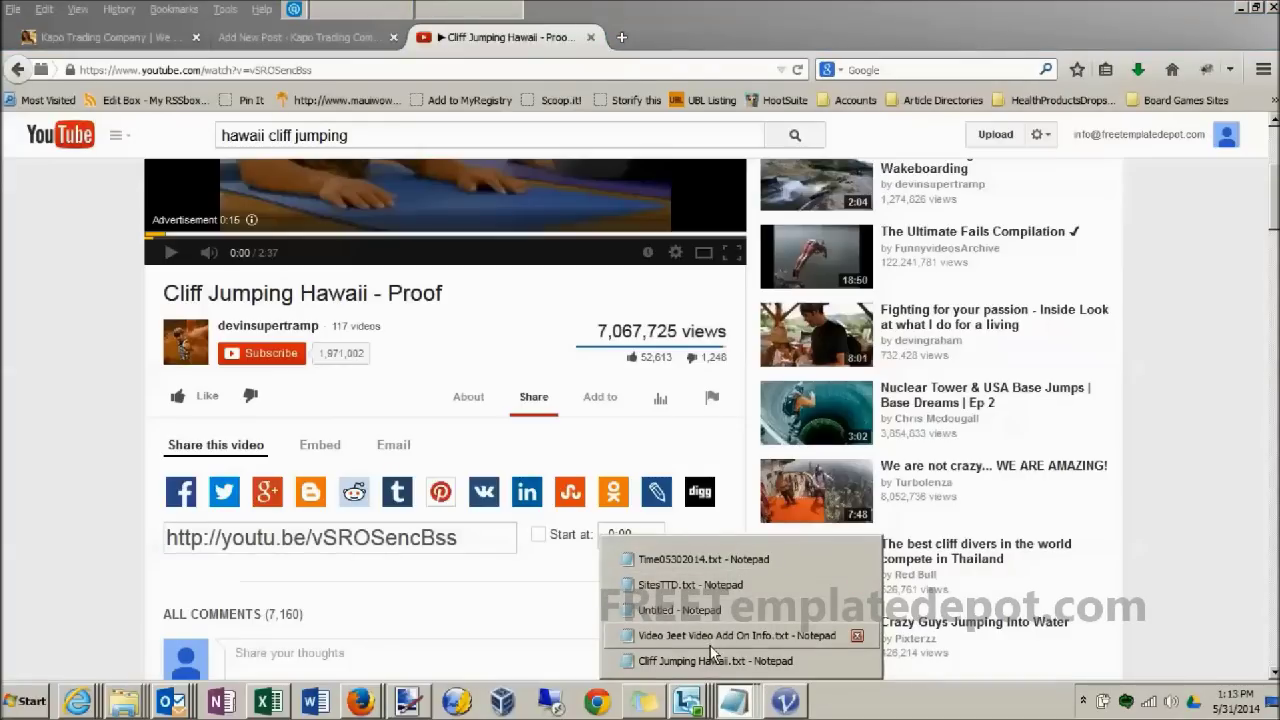
click(715, 658)
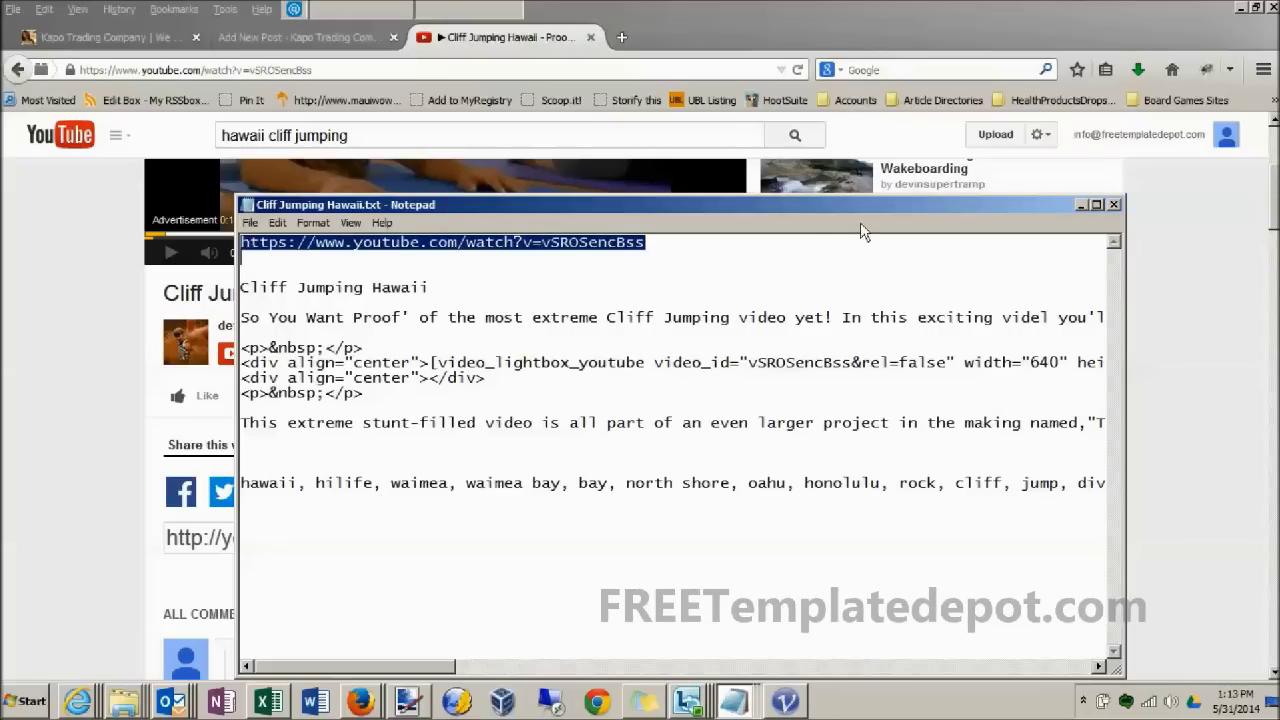
click(422, 287)
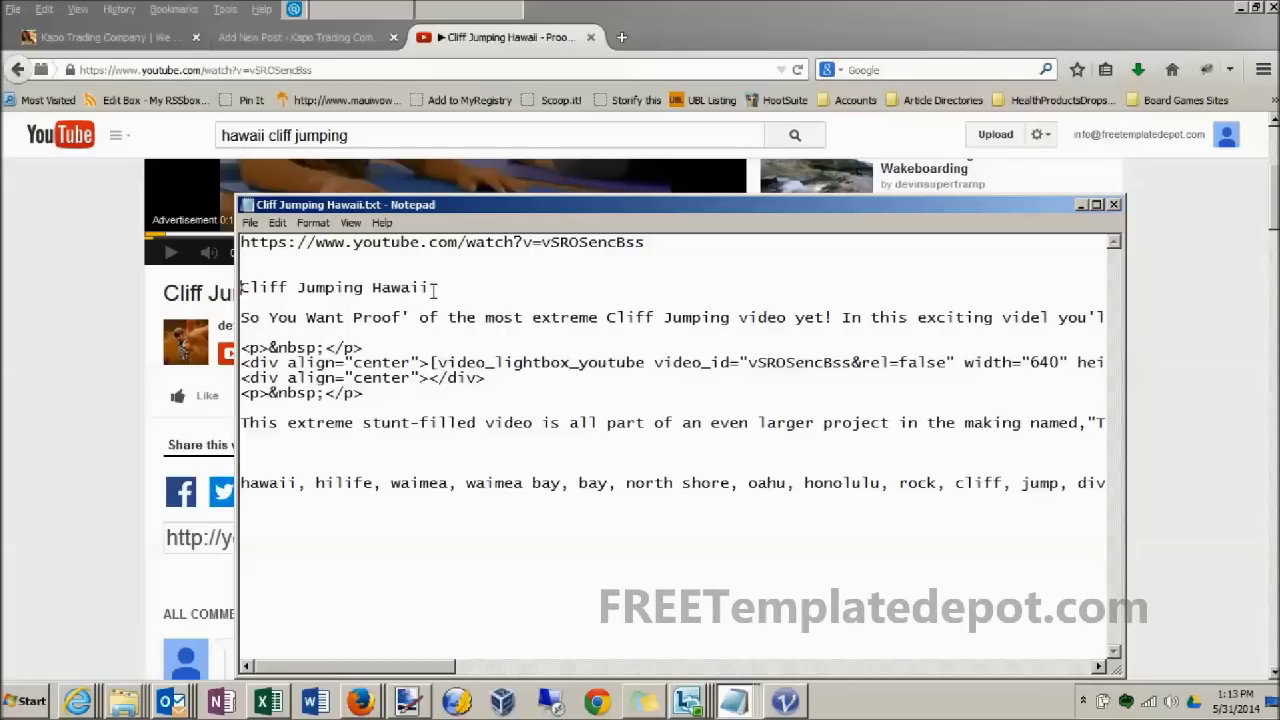
drag(434, 289, 251, 318)
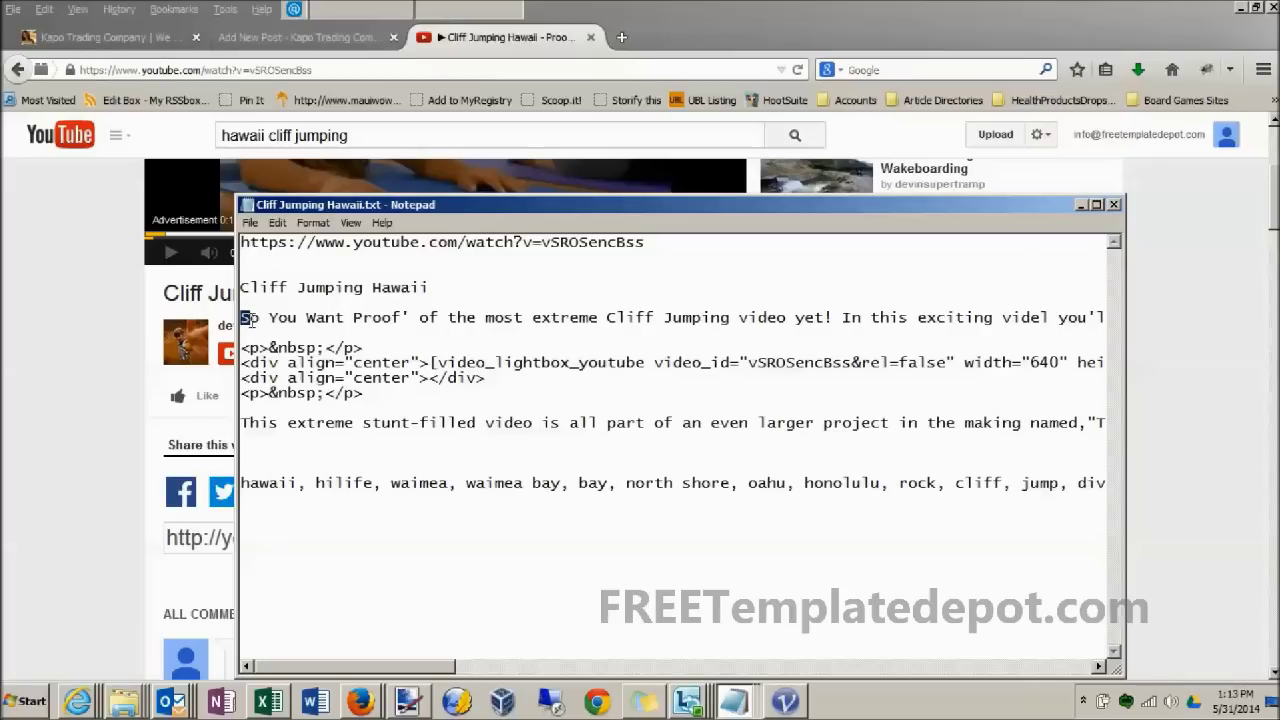
click(245, 421)
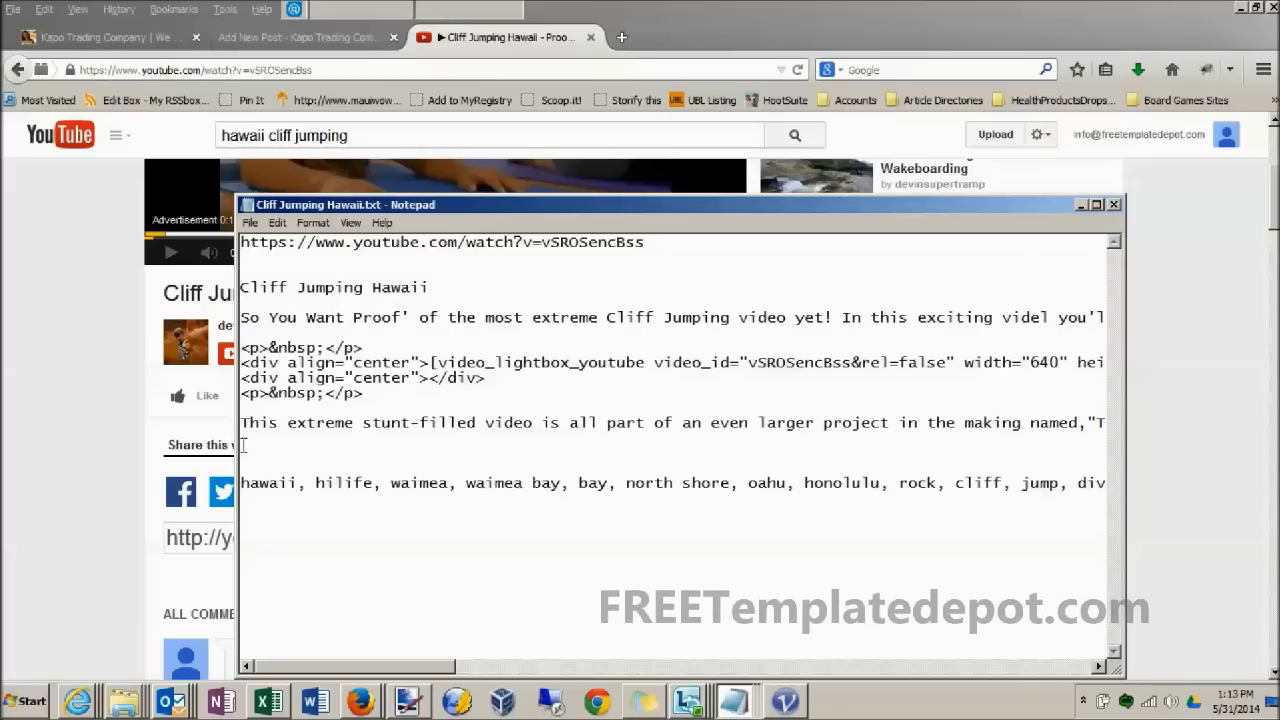
click(1080, 204)
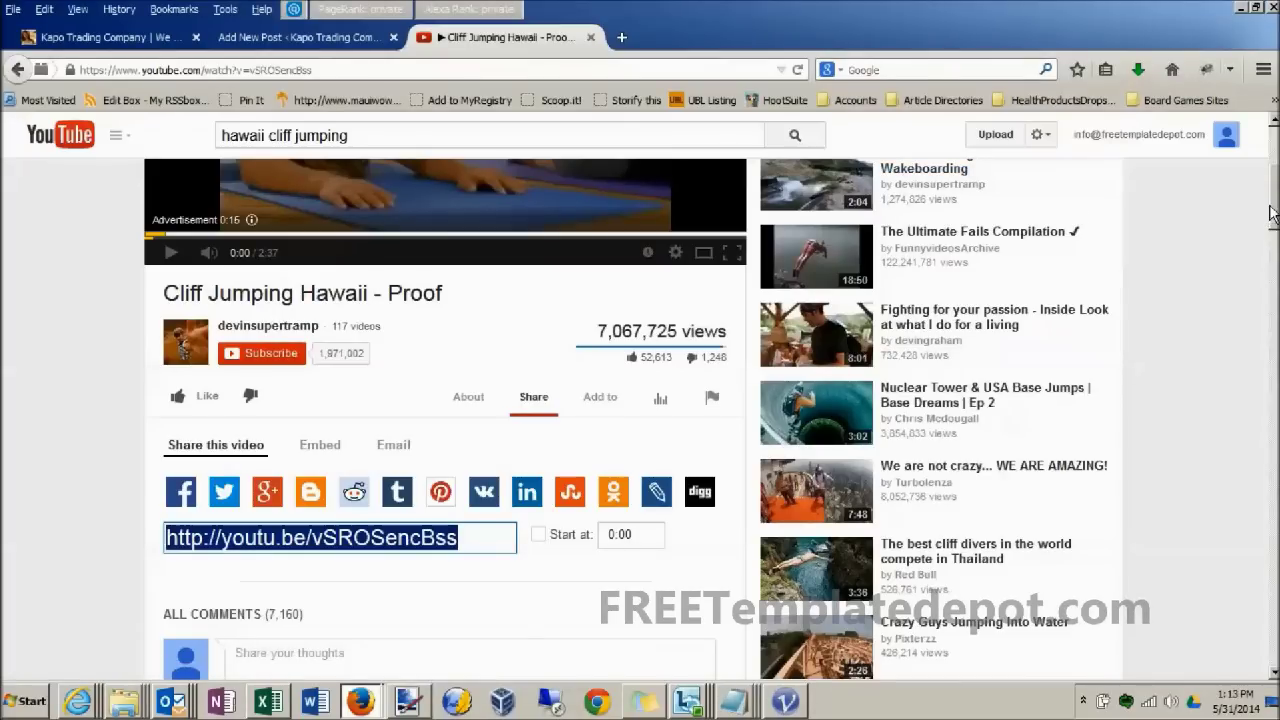
drag(1274, 206, 1275, 188)
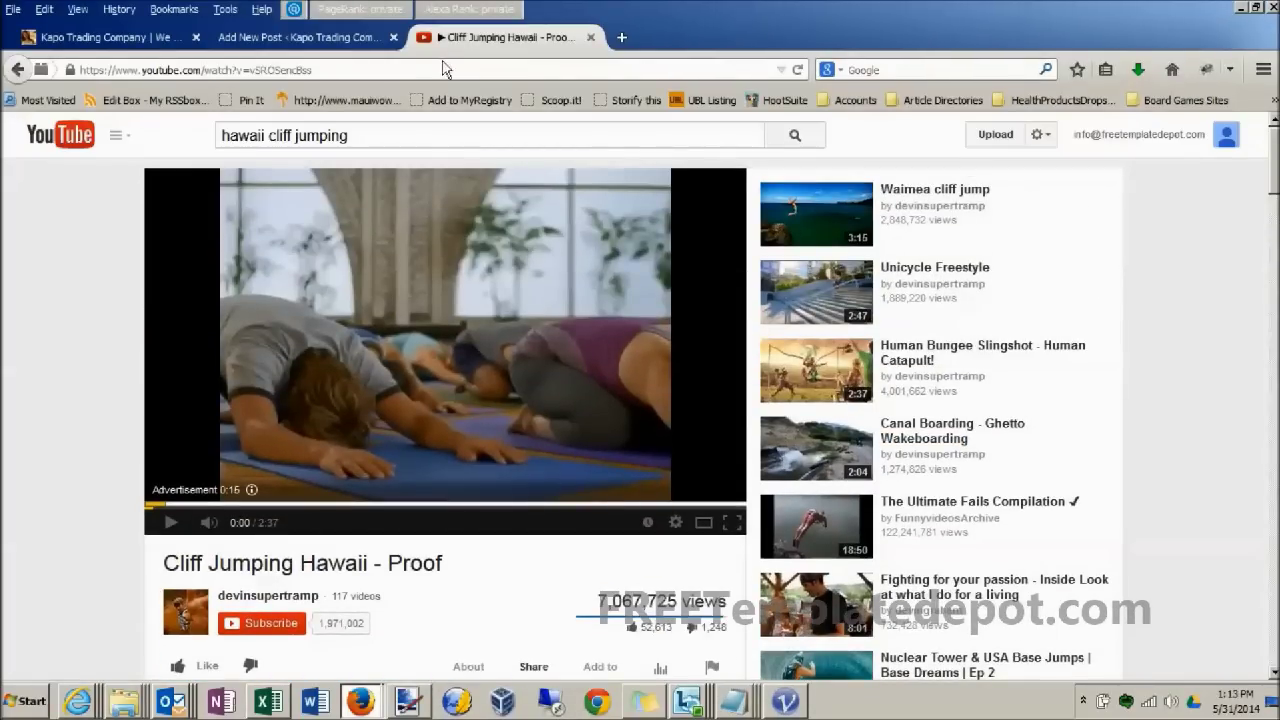
Copy 'Cliff Jumping Hawaii' from the notes and paste it as the post title.
click(326, 40)
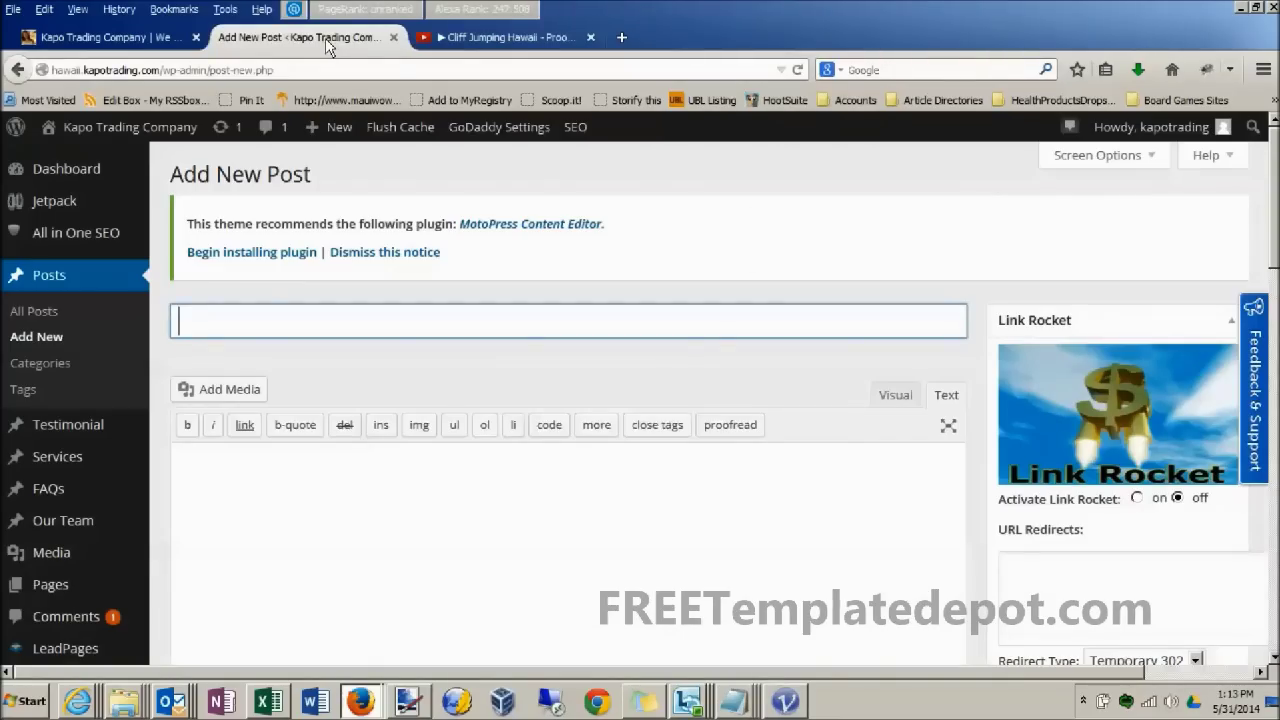
mouse_move(733, 700)
click(723, 659)
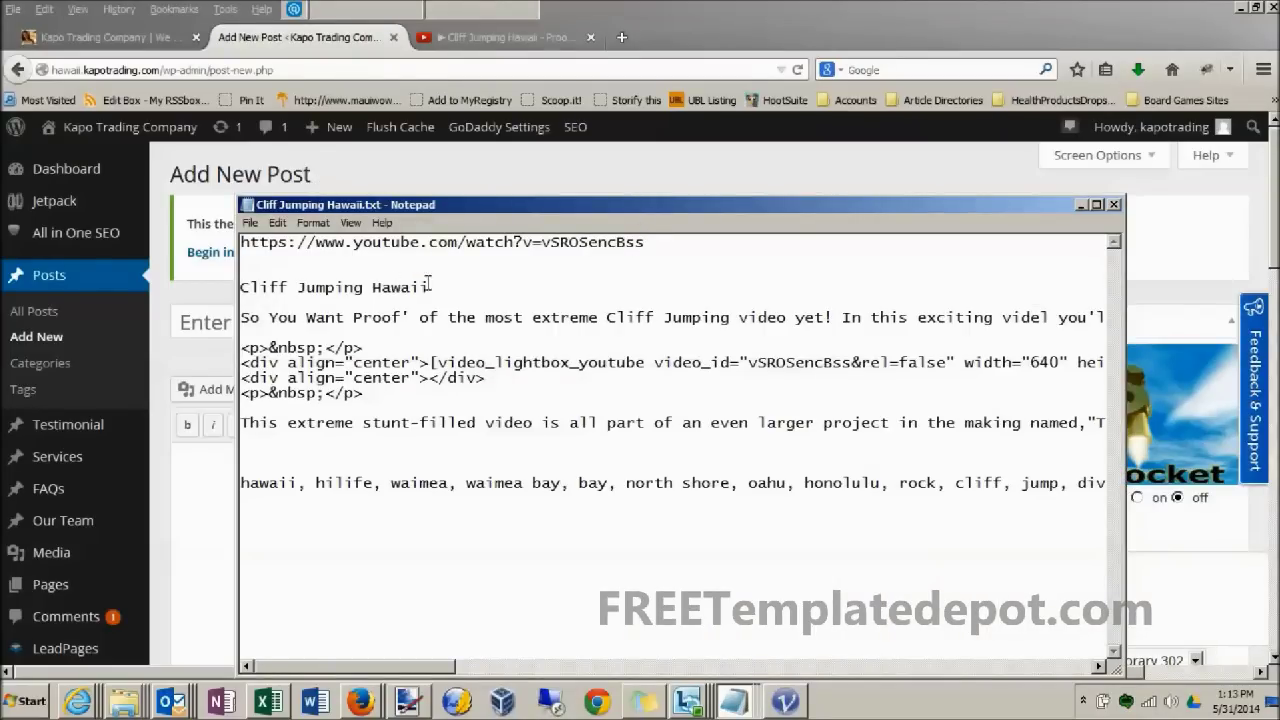
drag(428, 284, 238, 288)
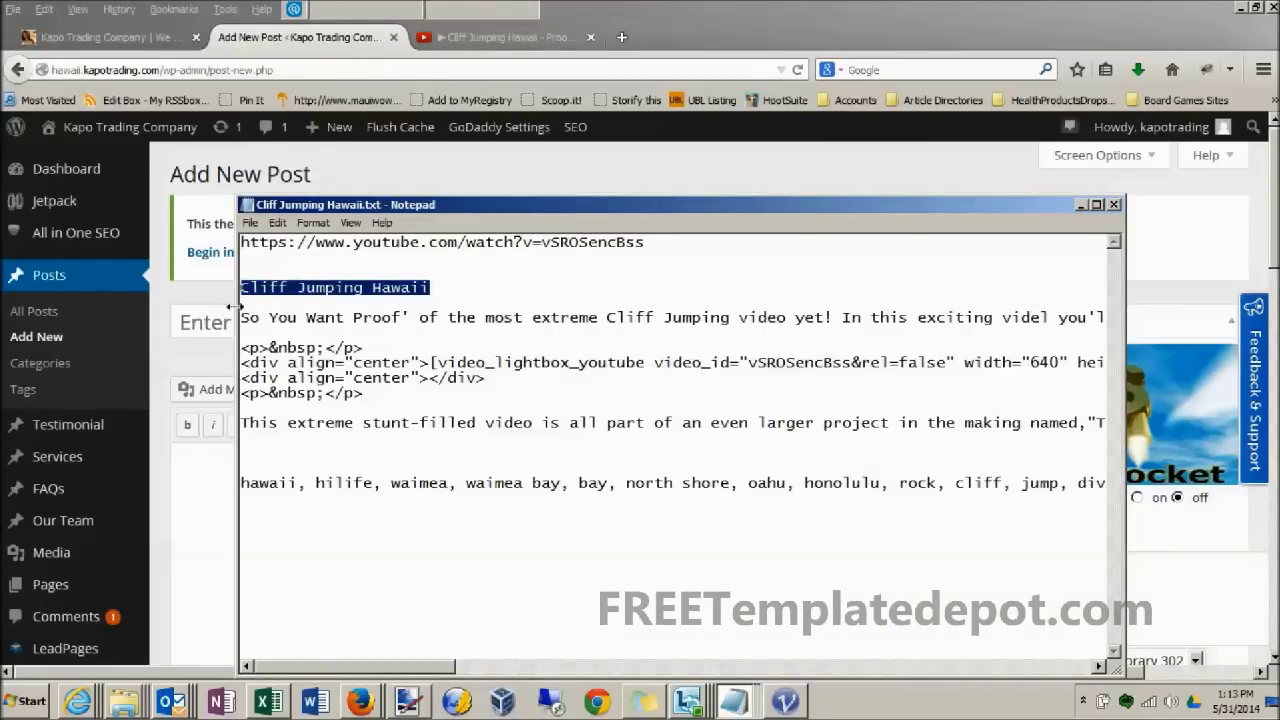
key(ctrl+c)
click(197, 320)
key(ctrl+v)
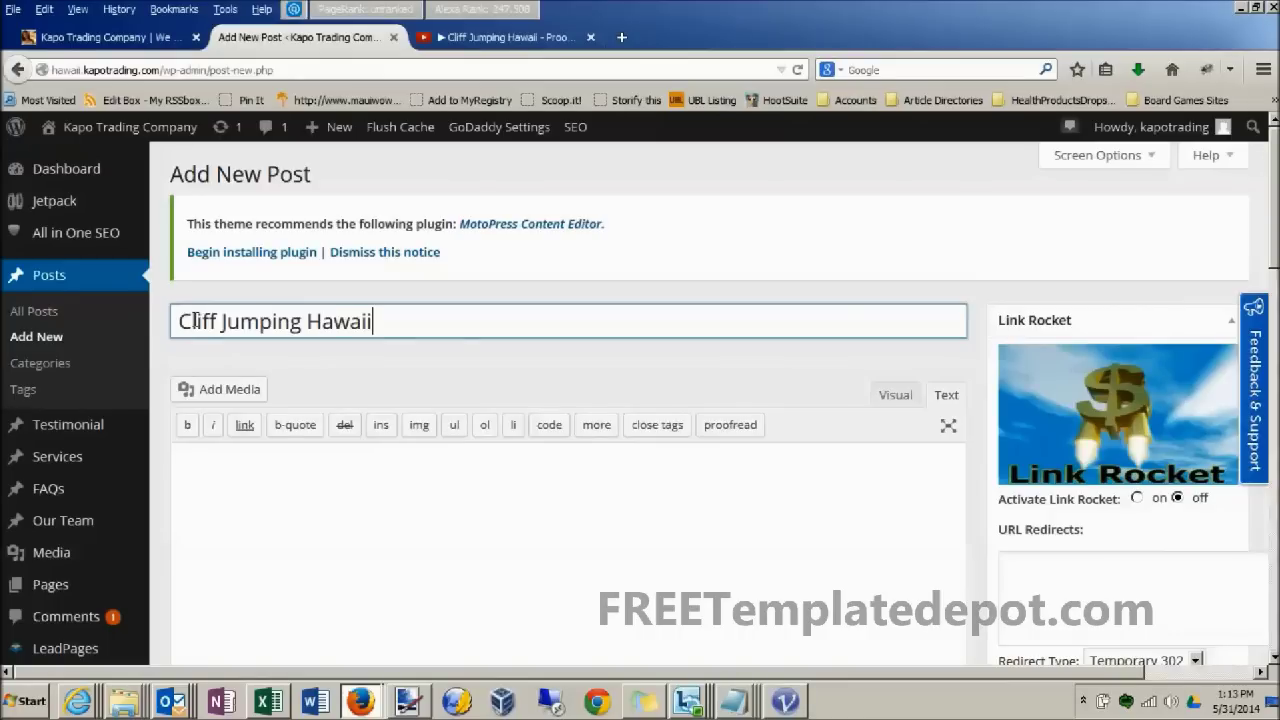
scroll(379, 240, down, 2)
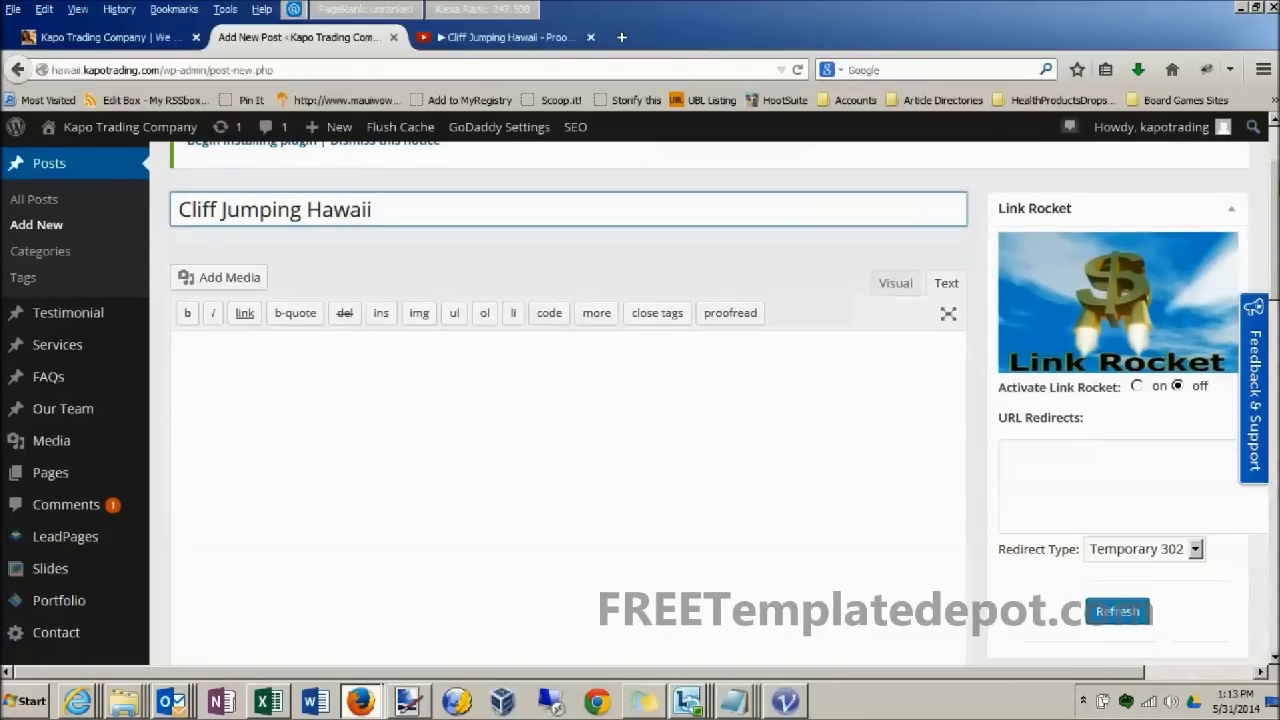
Paste the description, video lightbox shortcode and closing paragraph from the notes into the post body.
click(733, 708)
click(724, 661)
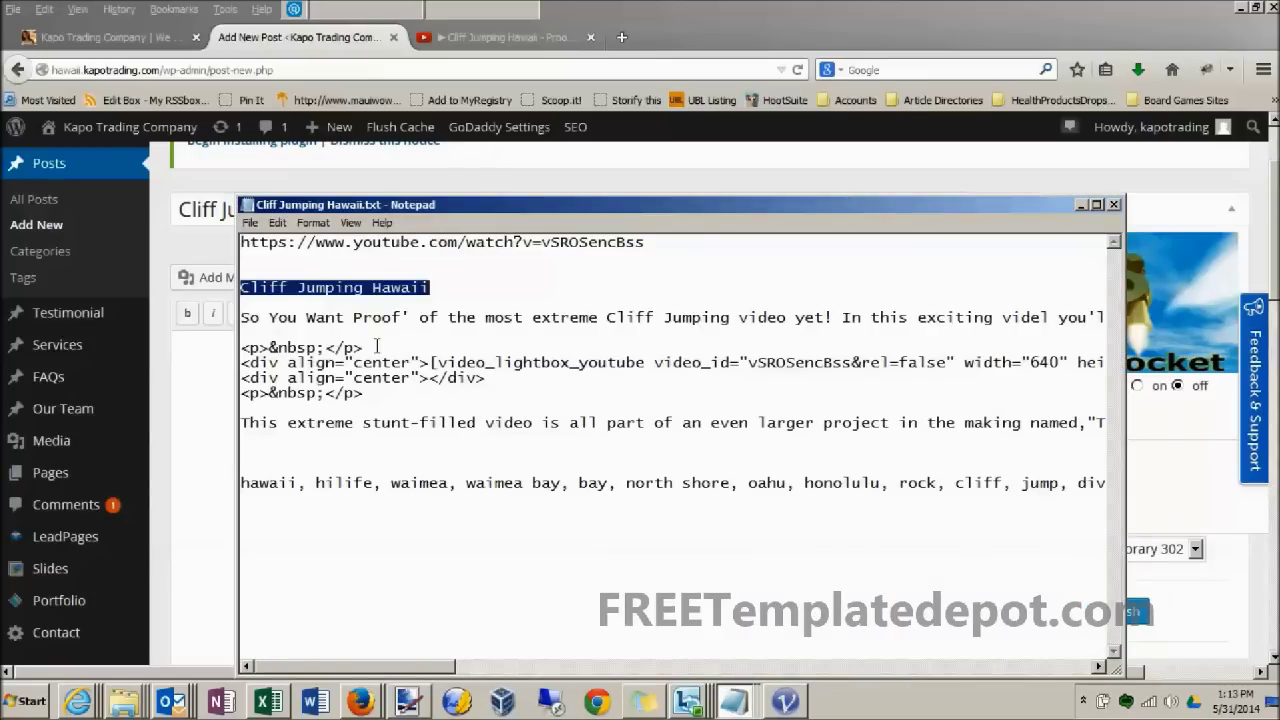
click(247, 347)
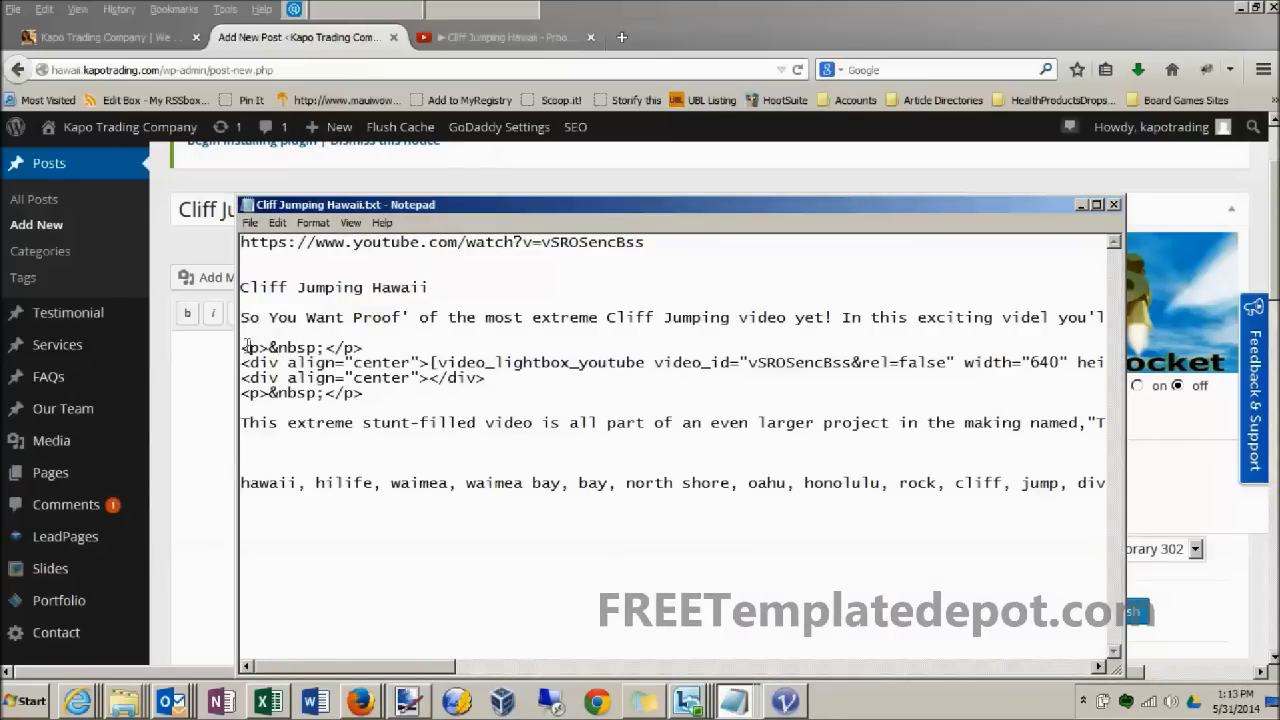
drag(242, 345, 367, 393)
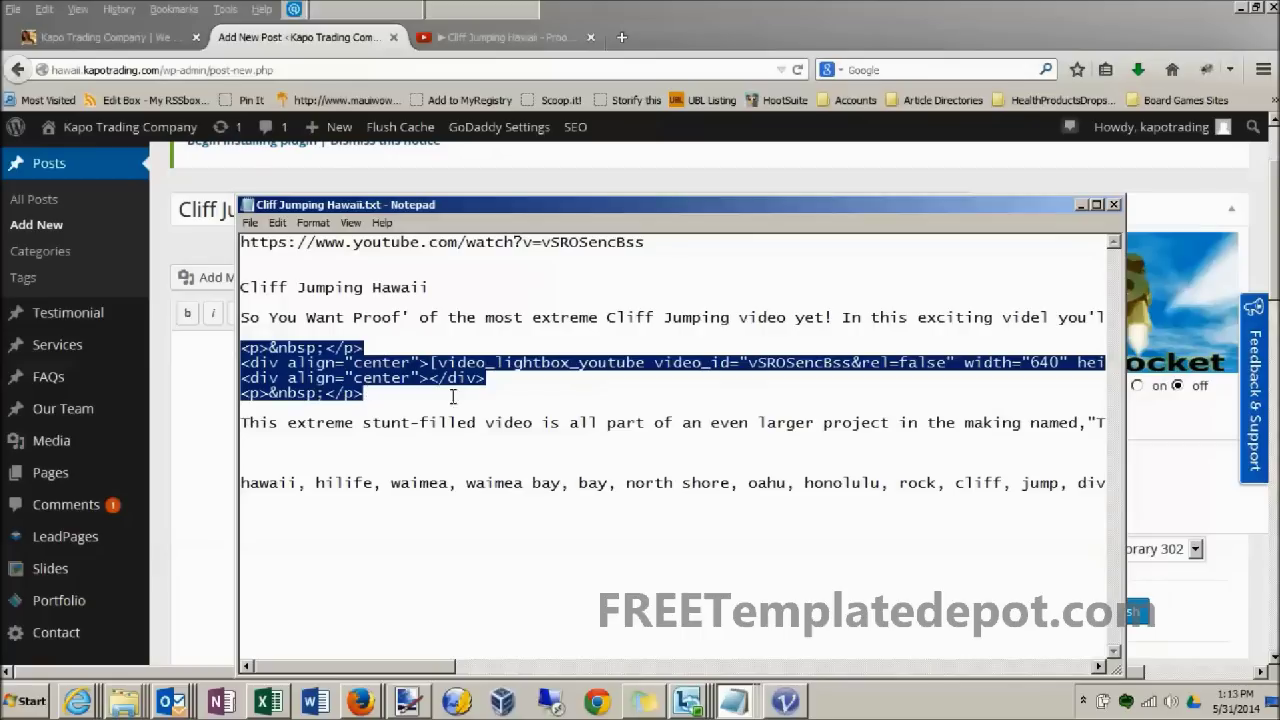
click(467, 364)
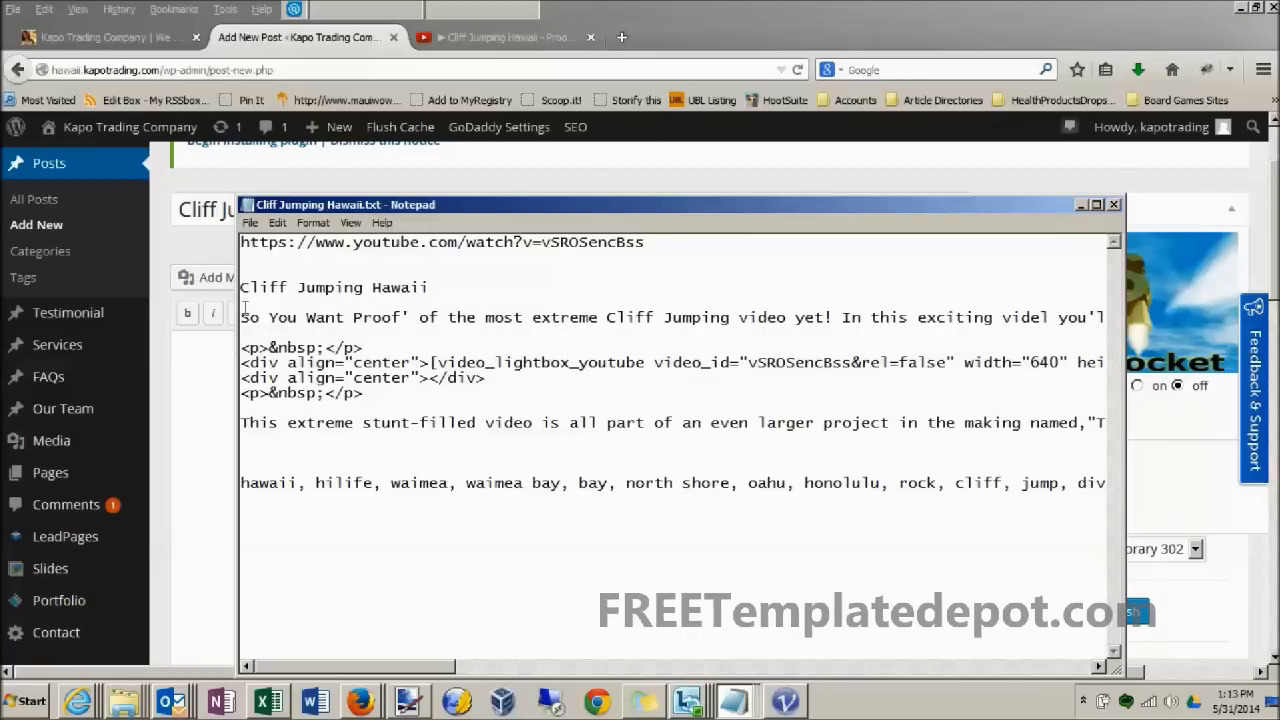
drag(242, 317, 1120, 430)
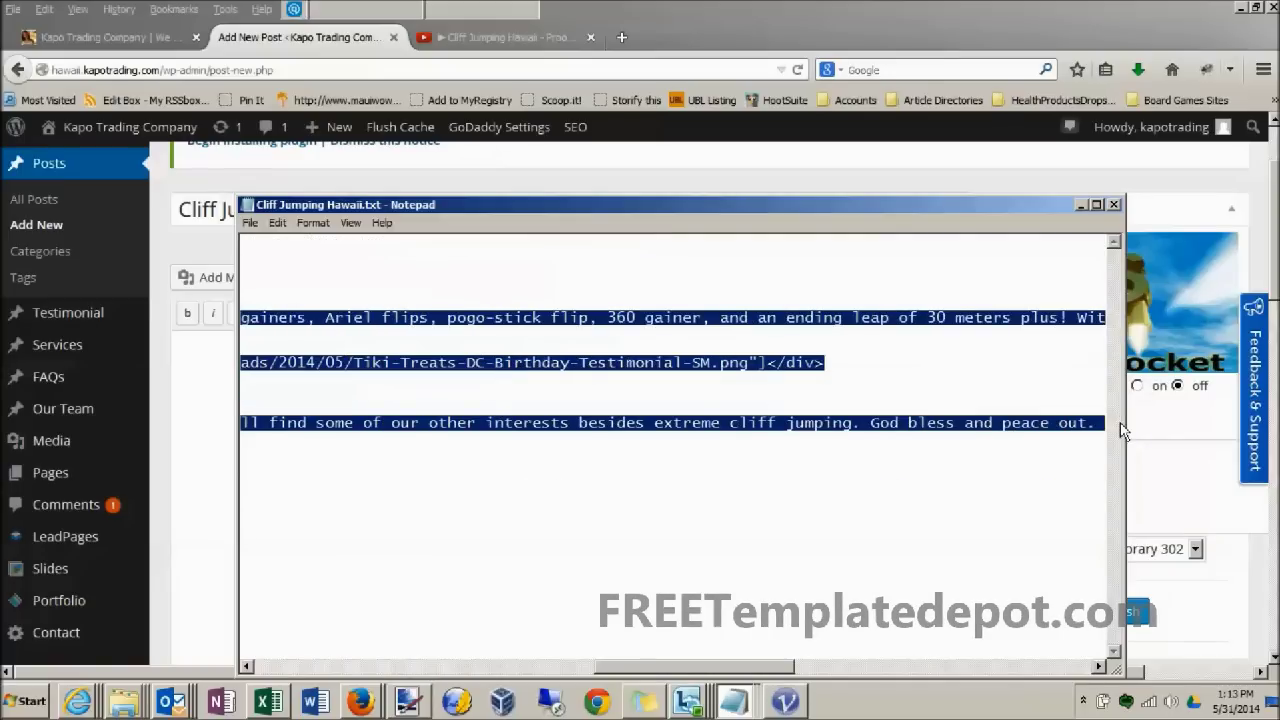
click(1080, 204)
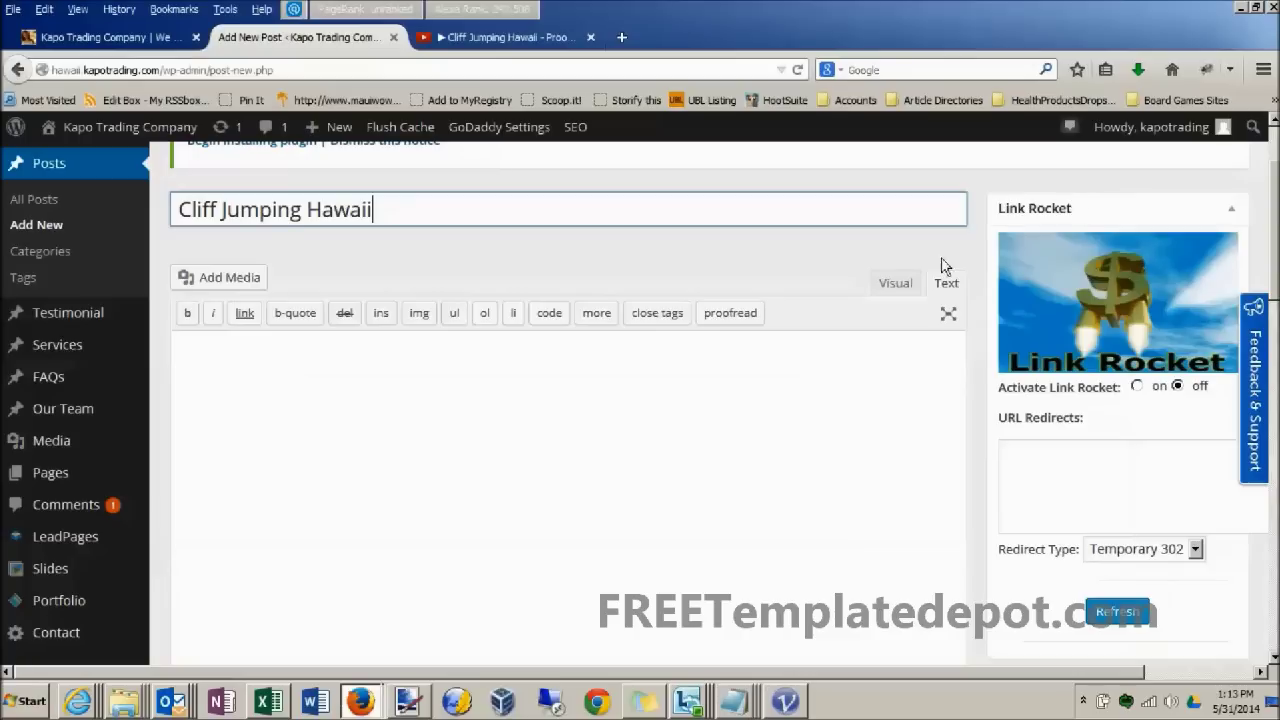
click(460, 437)
key(ctrl+v)
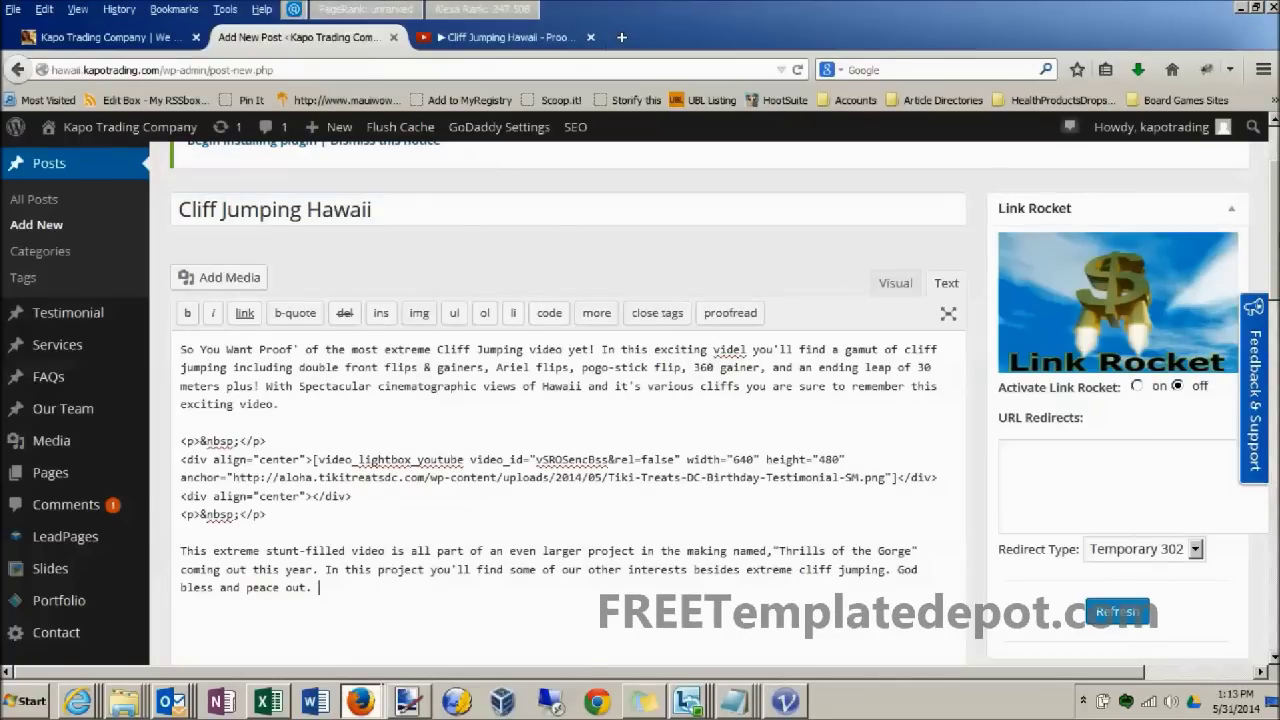
Fill the SEO Title field with 'Cliff Jumping Hawaii' copied from the notes.
scroll(460, 437, down, 5)
scroll(460, 437, down, 10)
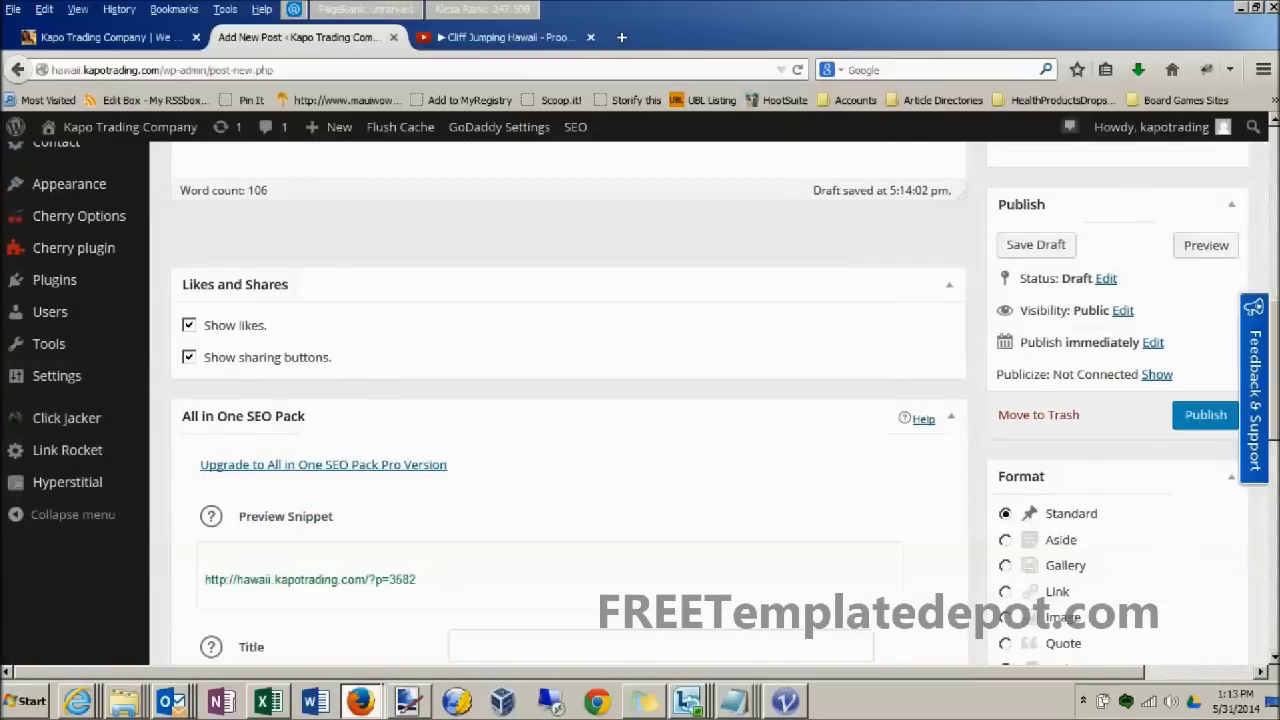
scroll(640, 430, down, 1)
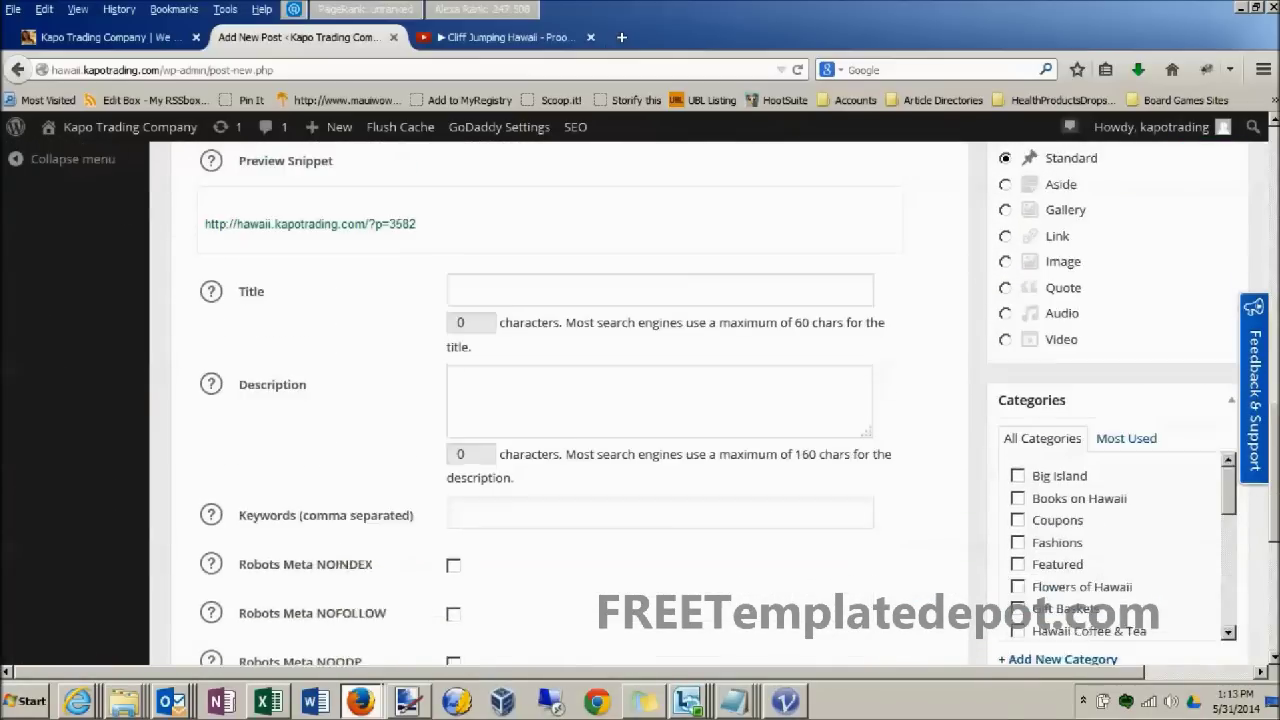
click(474, 313)
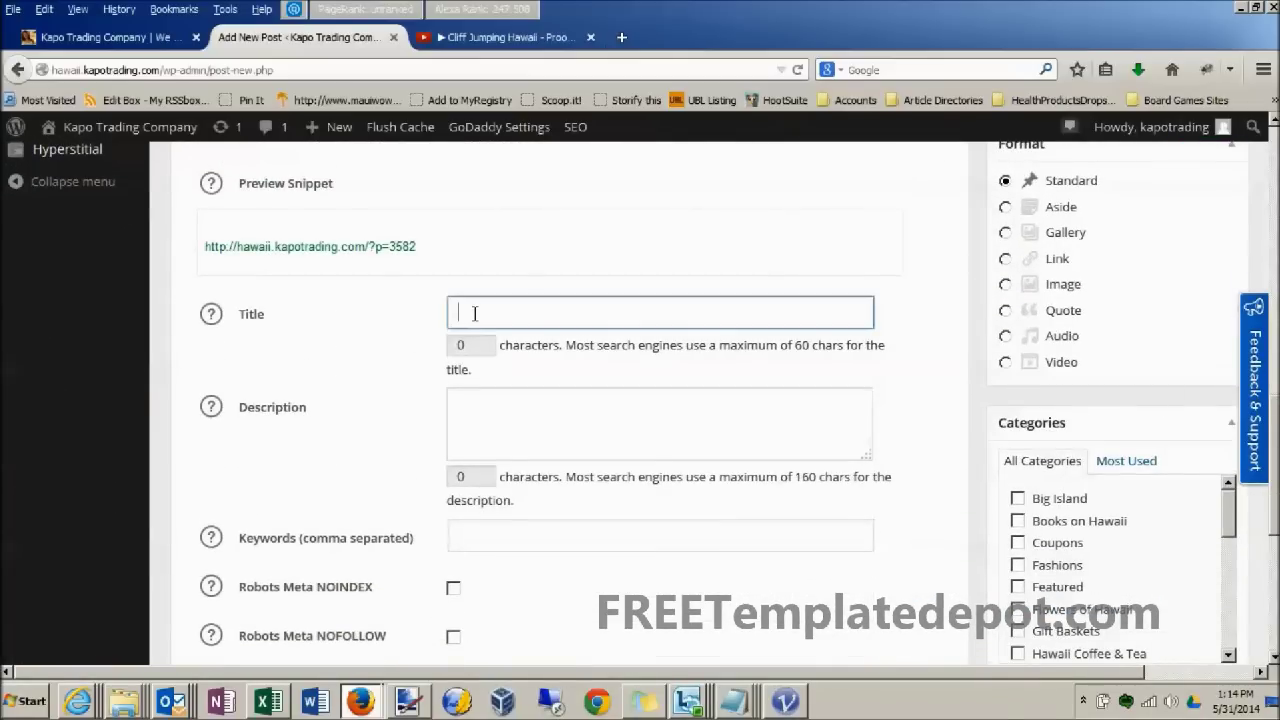
mouse_move(745, 707)
click(741, 647)
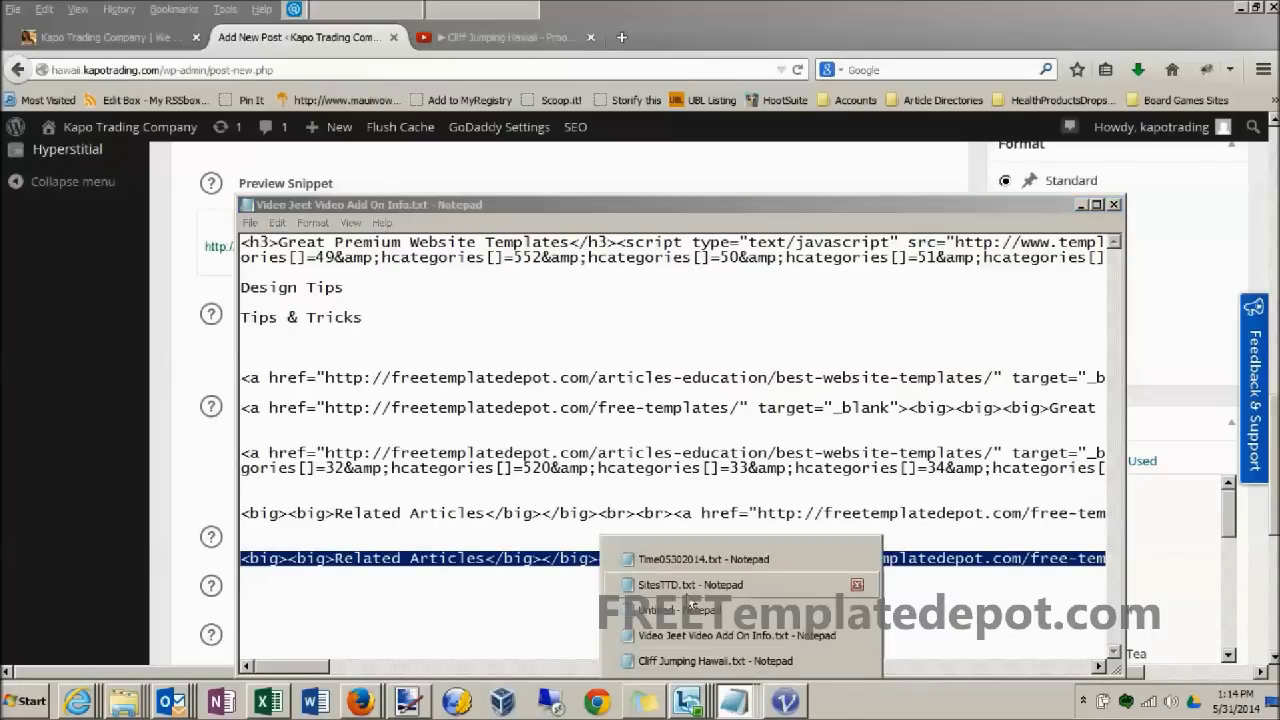
click(685, 652)
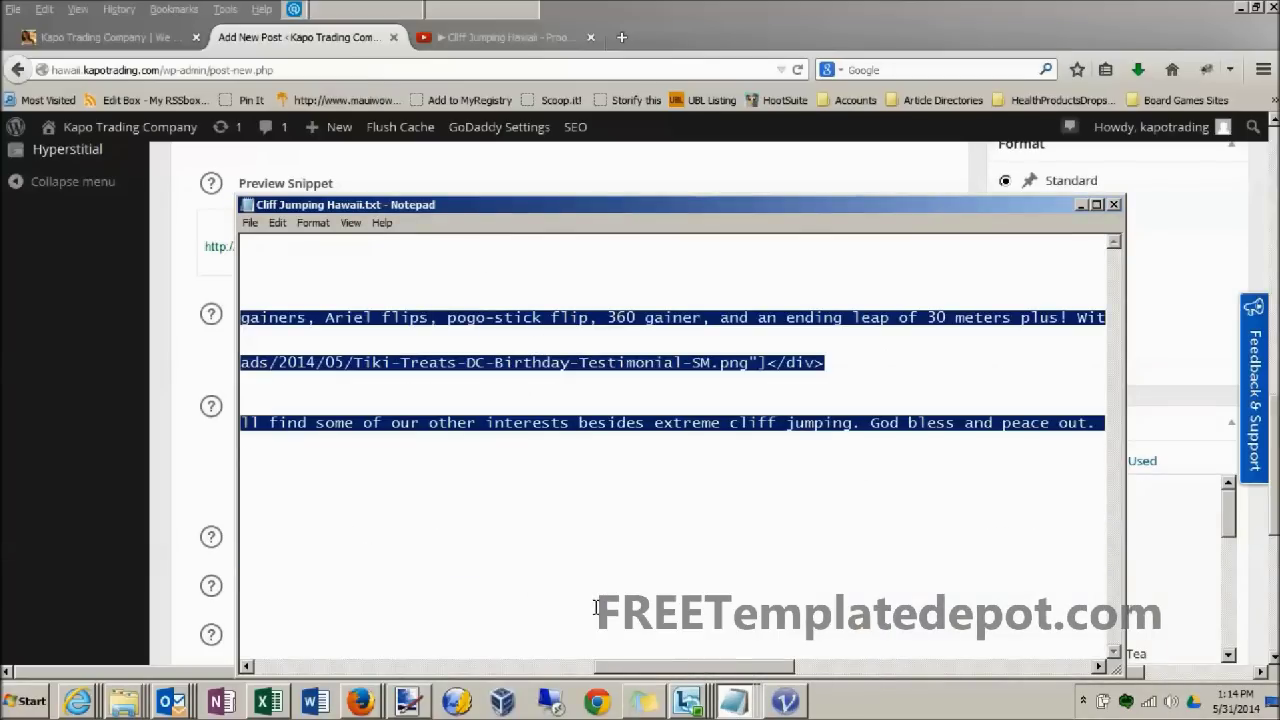
drag(627, 667, 292, 647)
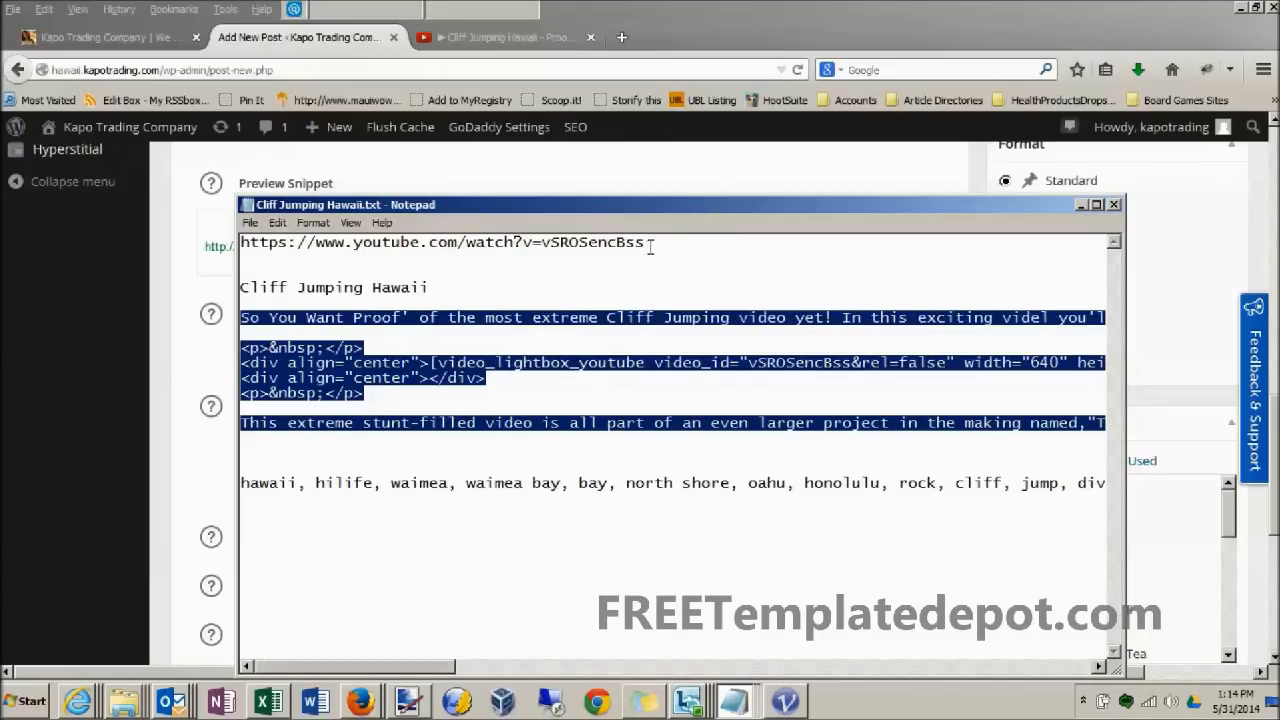
drag(440, 292, 222, 290)
key(ctrl+c)
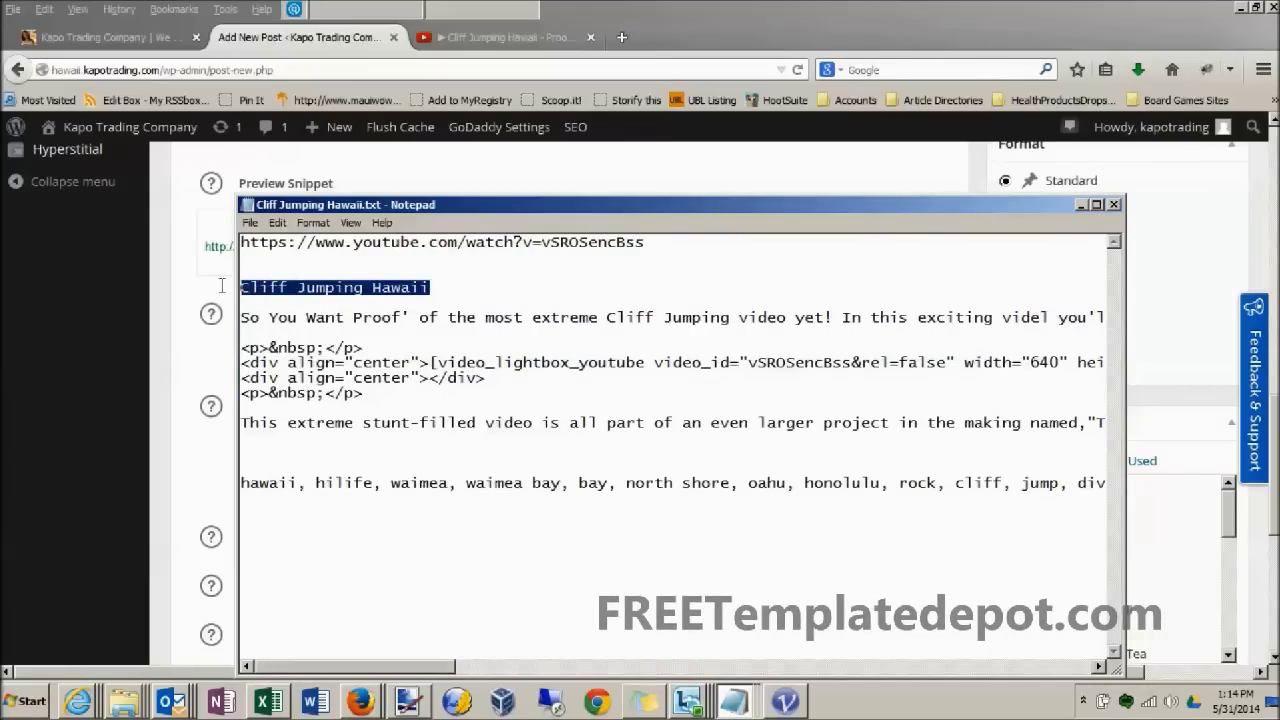
click(1080, 205)
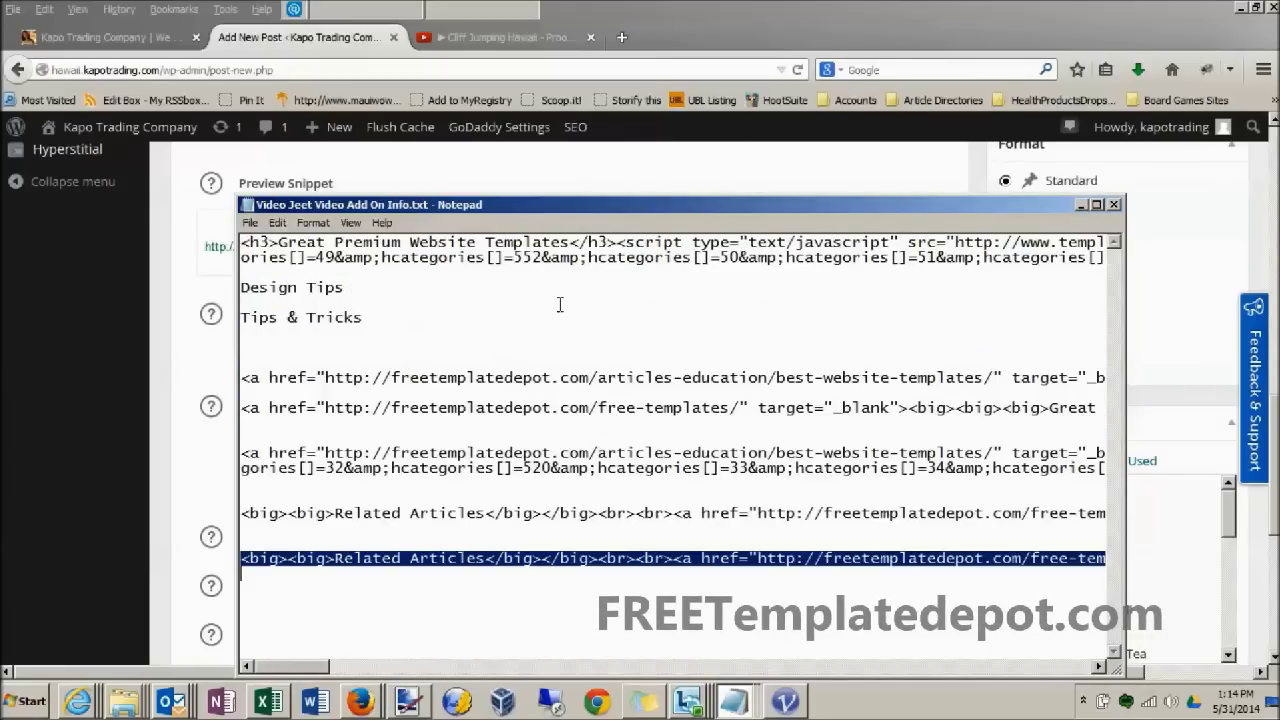
click(1082, 206)
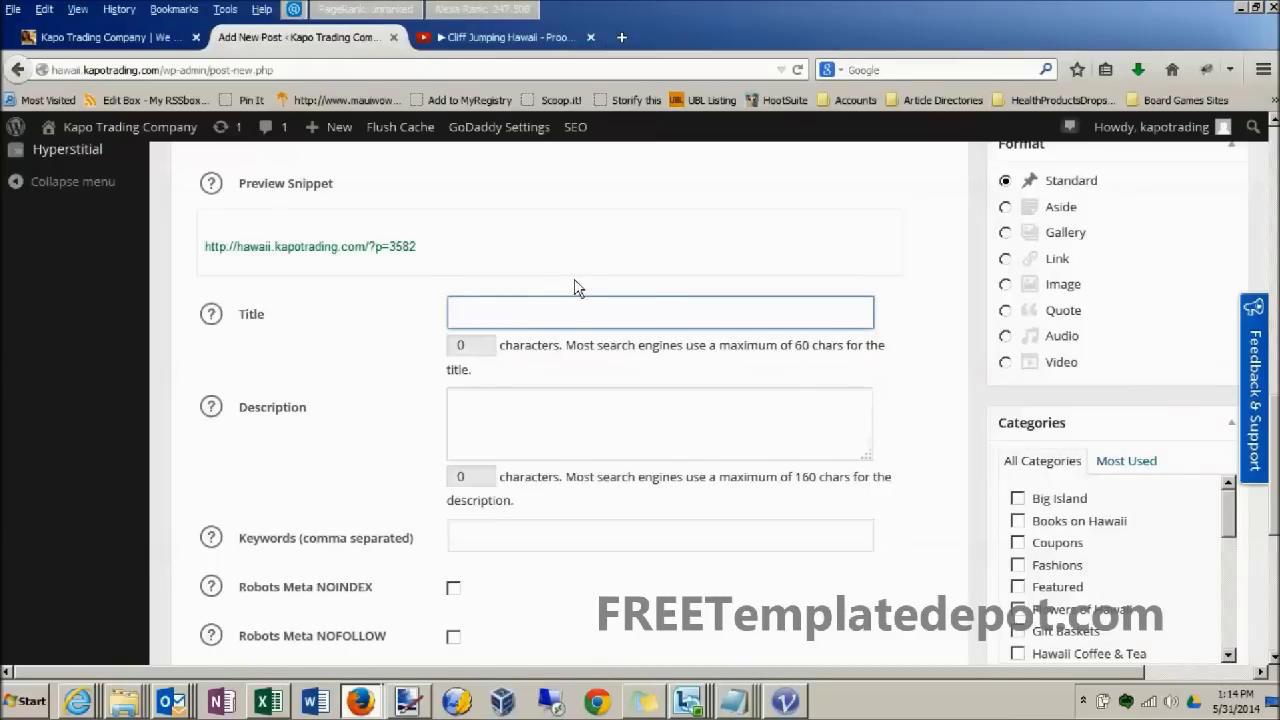
key(ctrl+v)
Paste the notes' intro paragraph about the video into the SEO Description field.
click(539, 424)
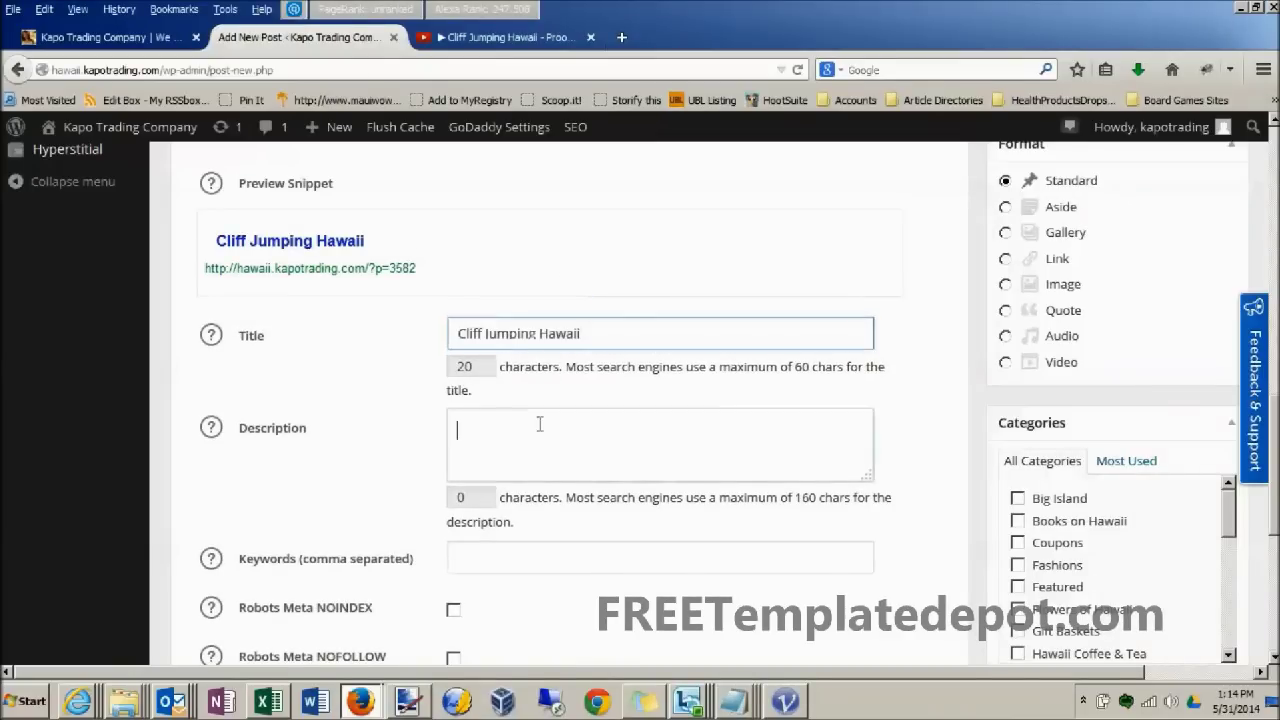
mouse_move(738, 700)
click(728, 668)
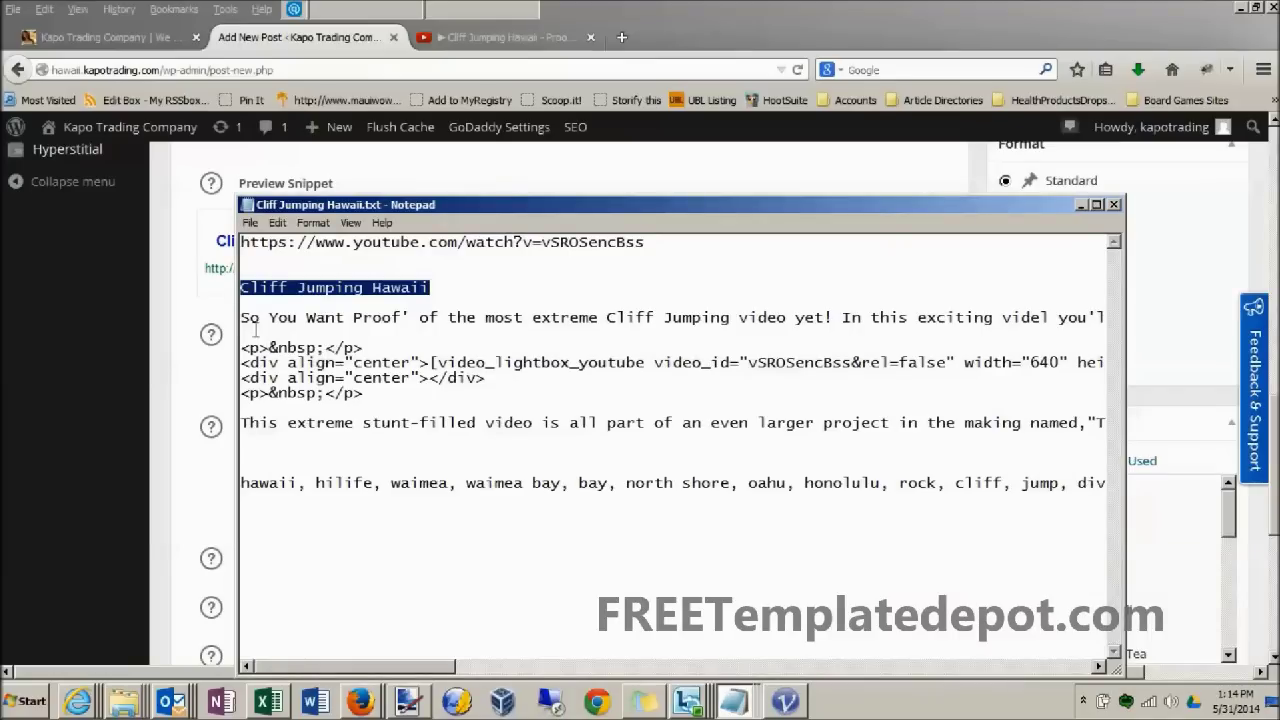
click(242, 317)
drag(242, 317, 252, 331)
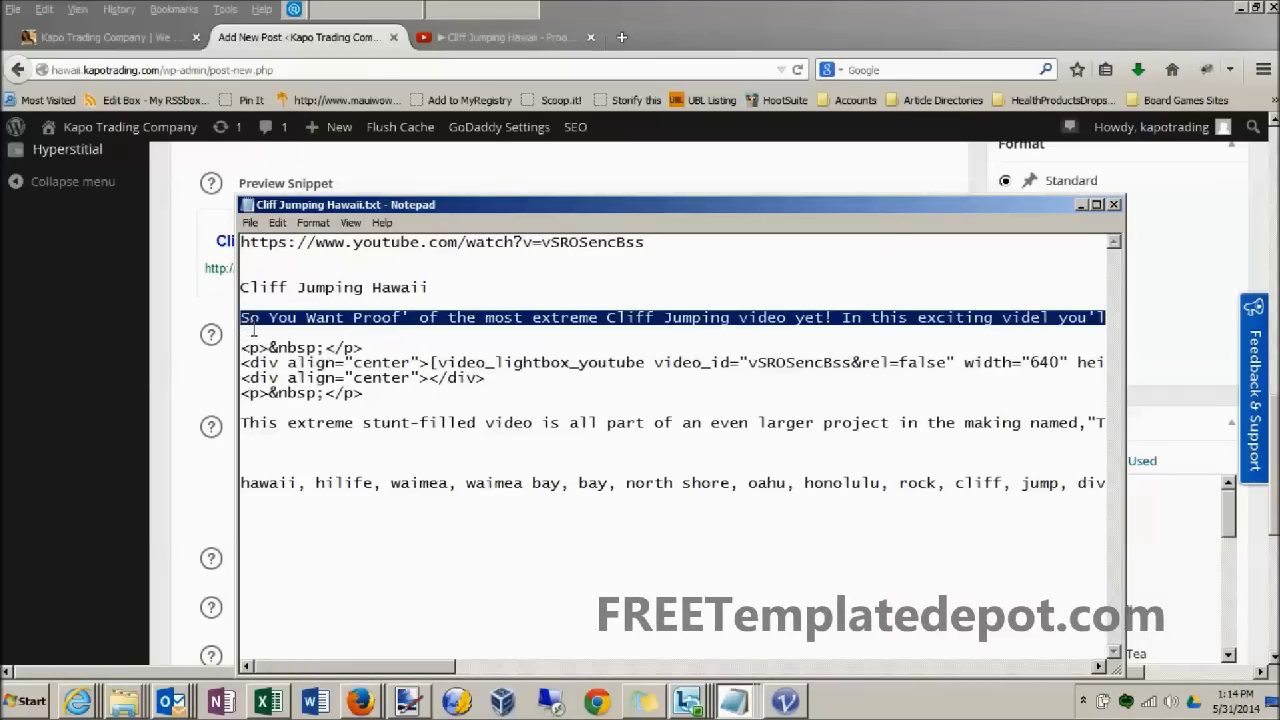
click(1081, 205)
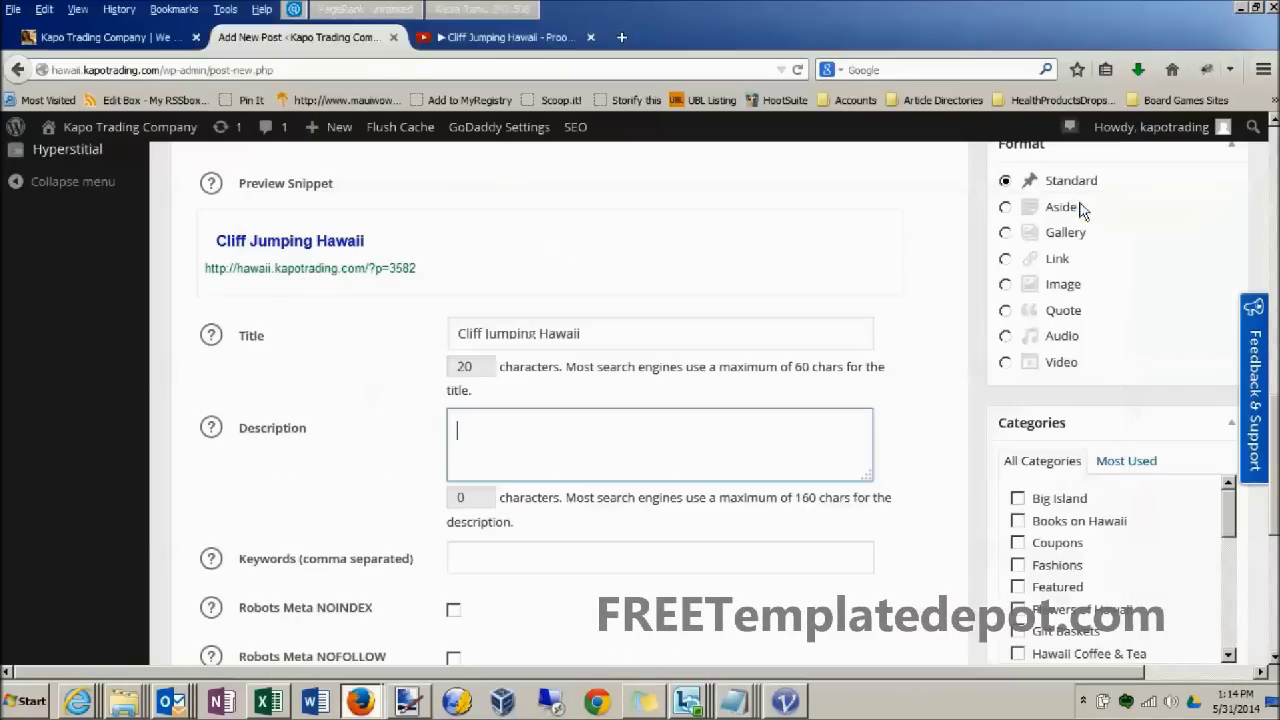
click(551, 449)
text(So You Want Proof' of the most extreme Cliff Jumping video yet! In this exciting videl you'll find a gamut of cliff jumping including double front flips & gainers, Ariel flips, pogo-stick flip, 360 gainer, and an ending leap of 30 meters plus! With Spectacular cinematographic views of Hawaii and it's various cliffs you are sure to remember this exciting video.)
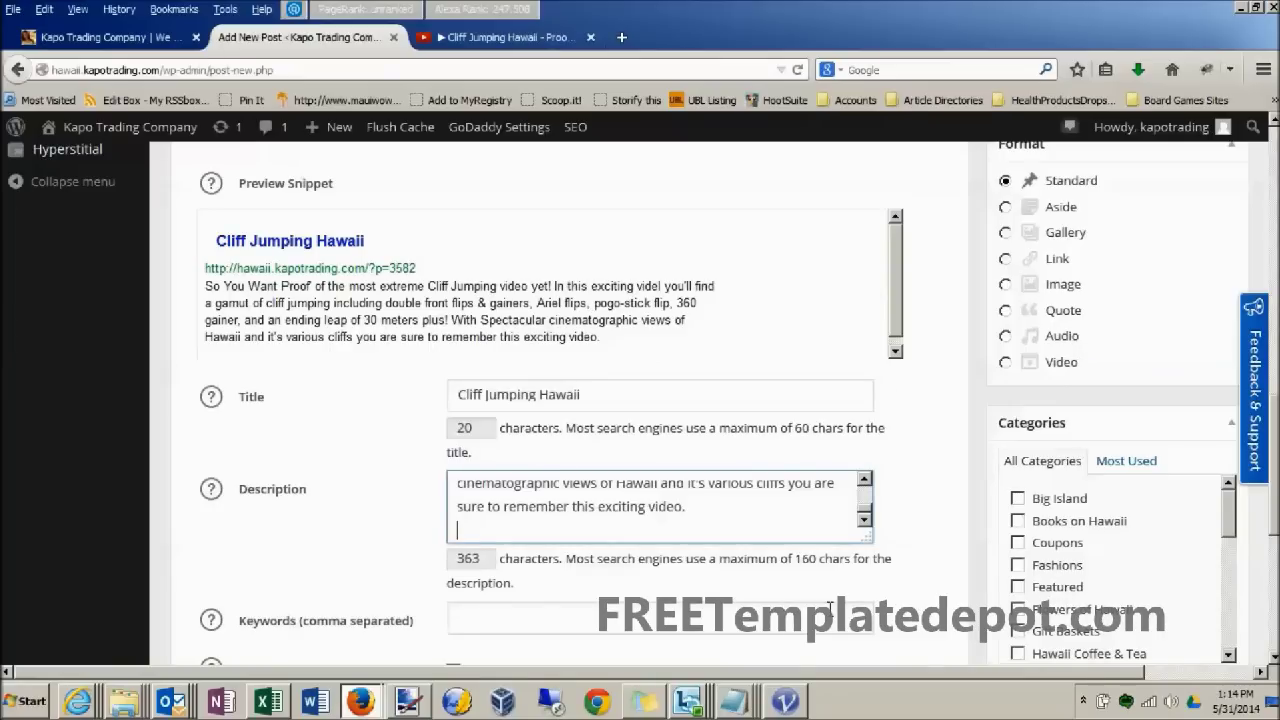
Paste the comma-separated Hawaii cliff-jumping keyword line into the SEO Keywords field.
click(734, 701)
click(730, 655)
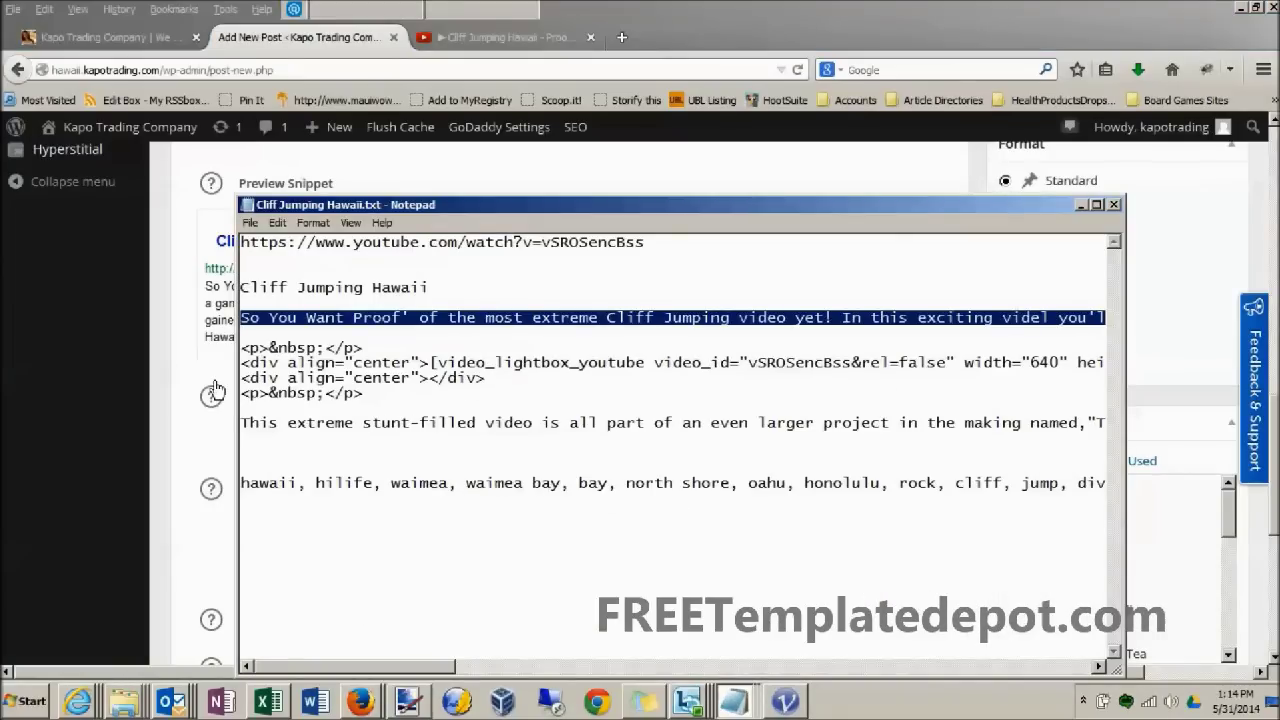
drag(243, 482, 284, 505)
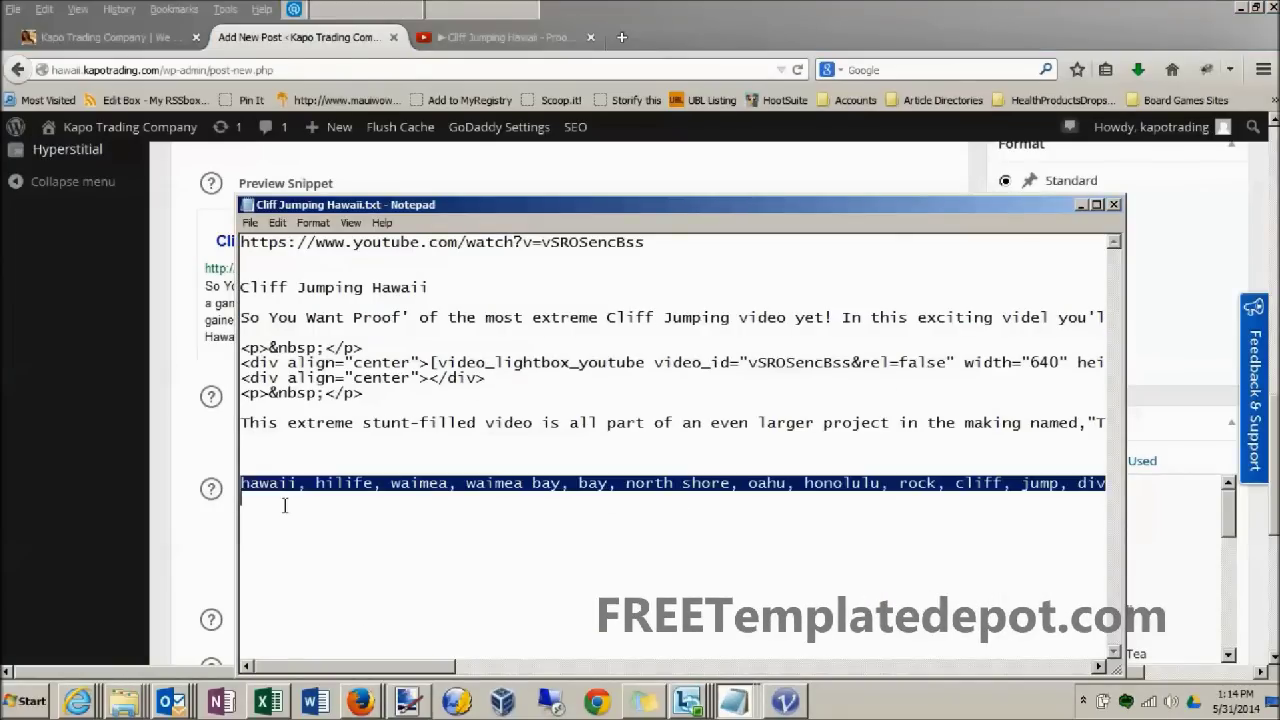
click(1081, 204)
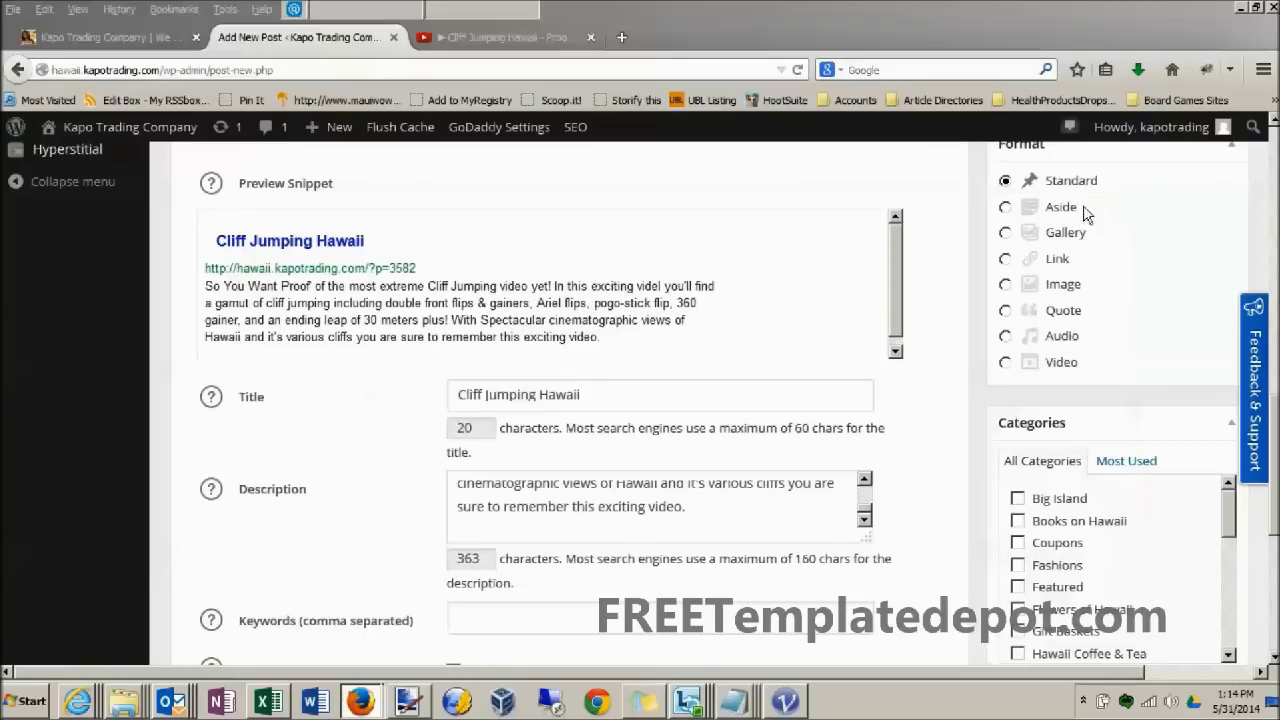
click(652, 612)
key(ctrl+v)
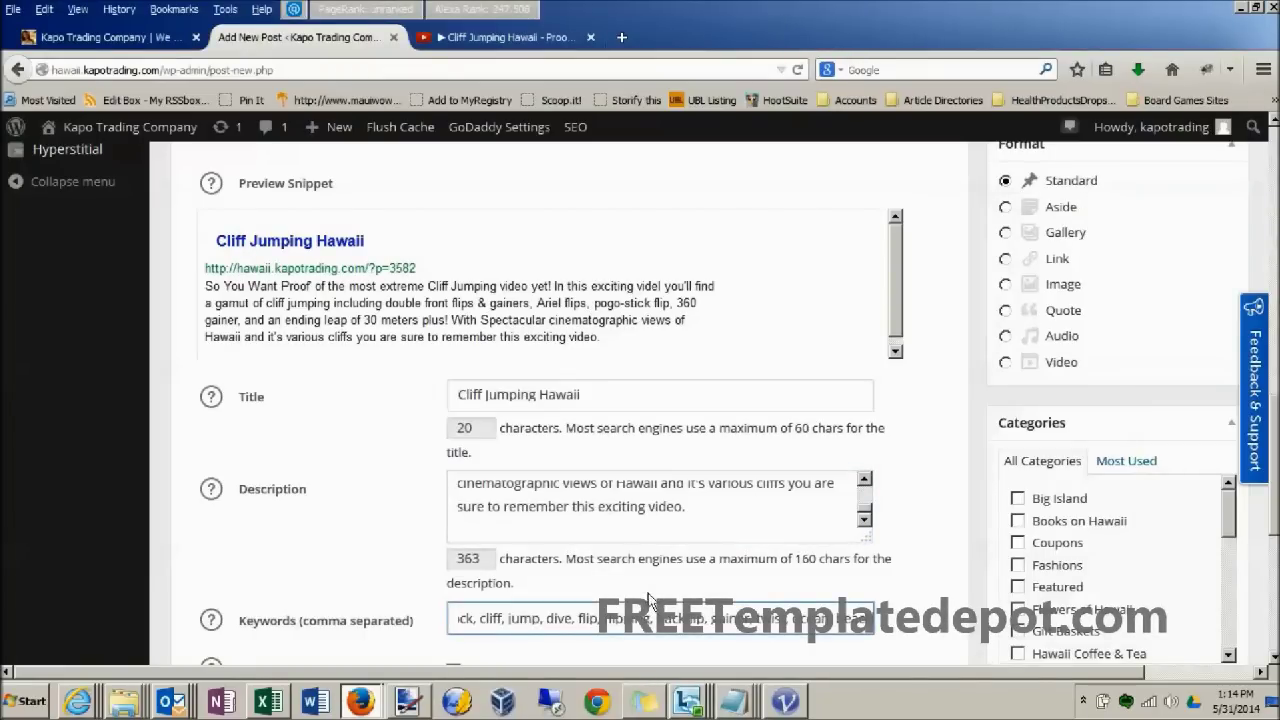
scroll(1077, 457, down, 3)
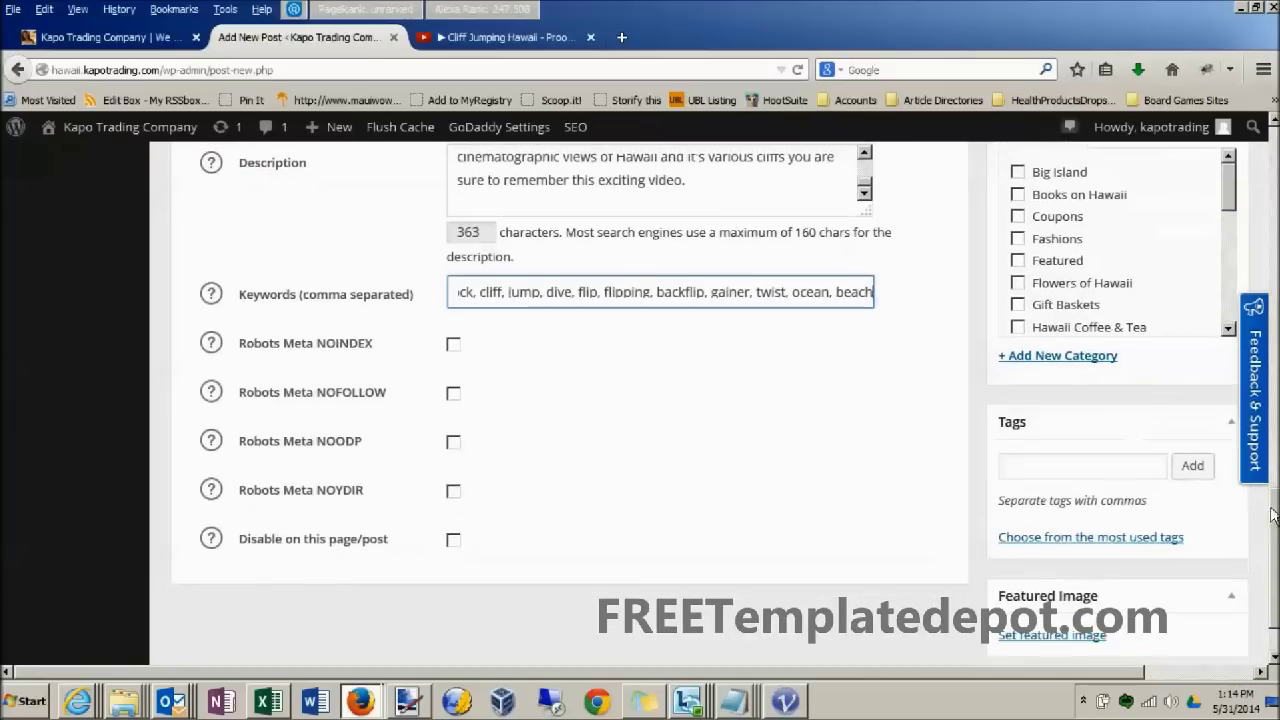
Add the pasted cliff-jumping keyword list as the post's tags.
click(1077, 460)
text(hawaii, hilife, waimea, waimea bay, bay, north shore, oahu, honolulu, rock, cliff, jump, dive, flip, flipping, backflip, gainer, twist, ocean, beach)
click(1192, 465)
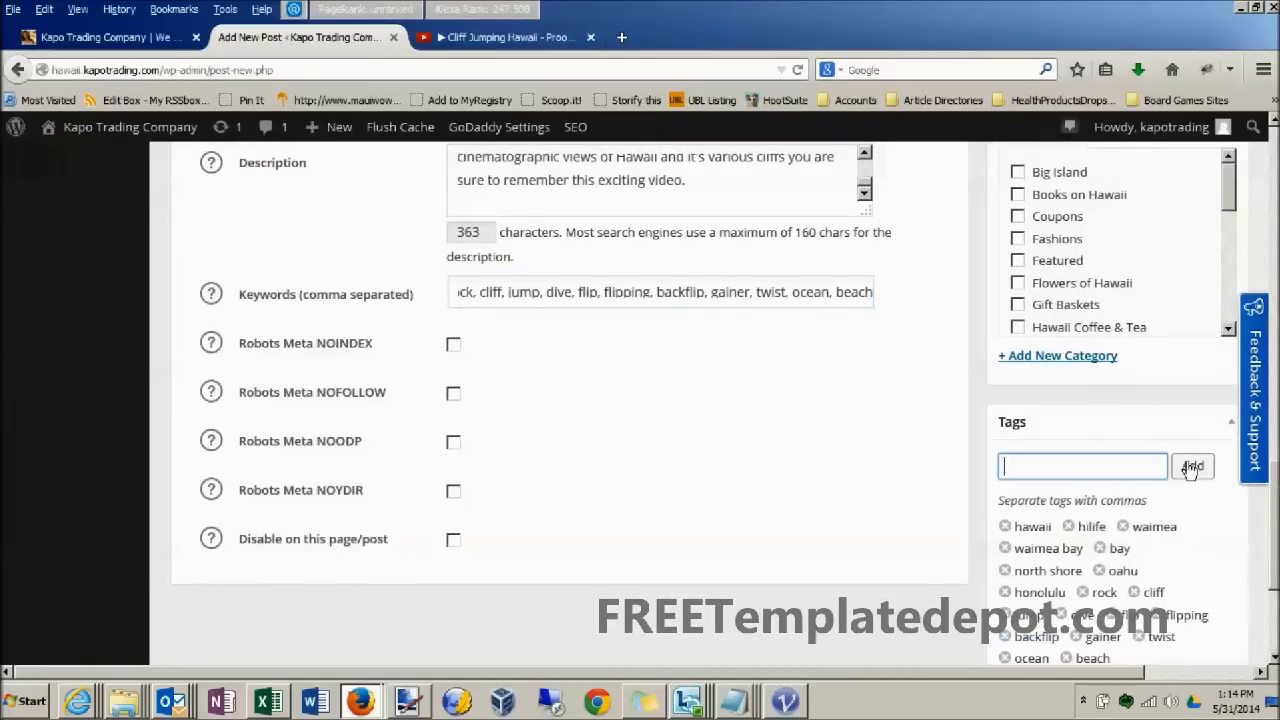
Tick Hawaiian Fun under Categories to file the post there.
drag(1235, 200, 1231, 273)
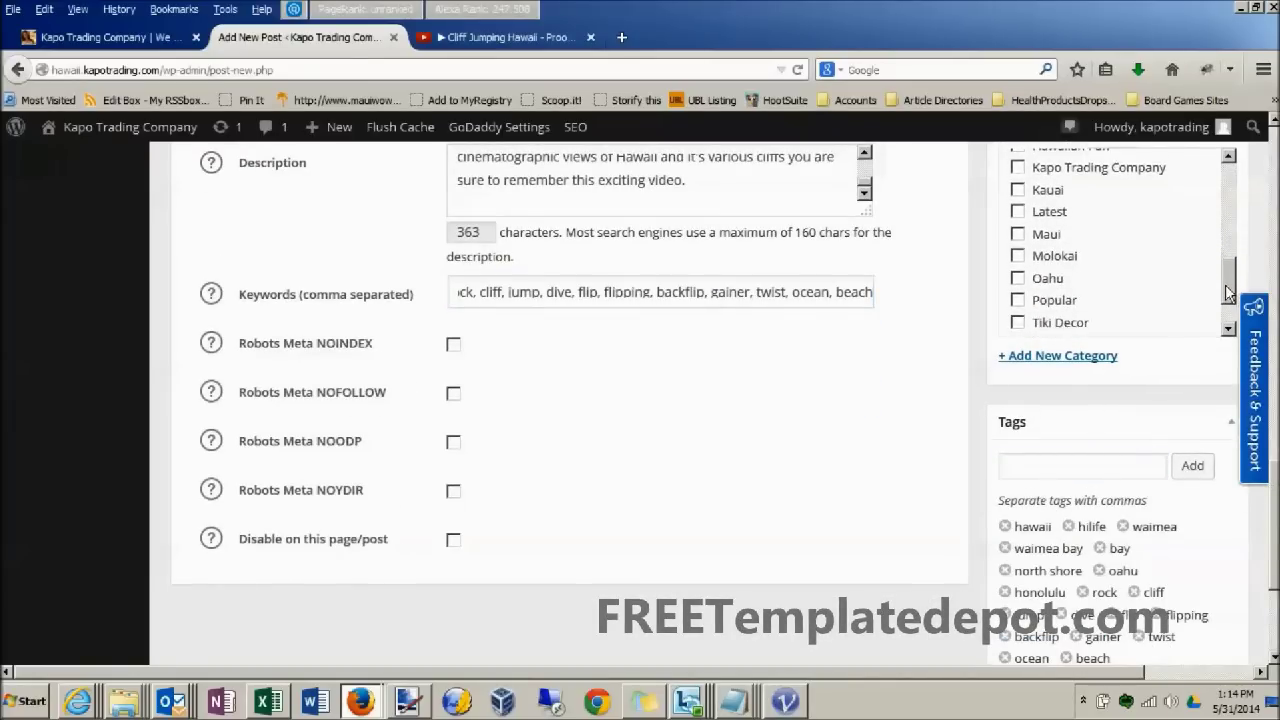
drag(1228, 290, 1112, 278)
click(1018, 285)
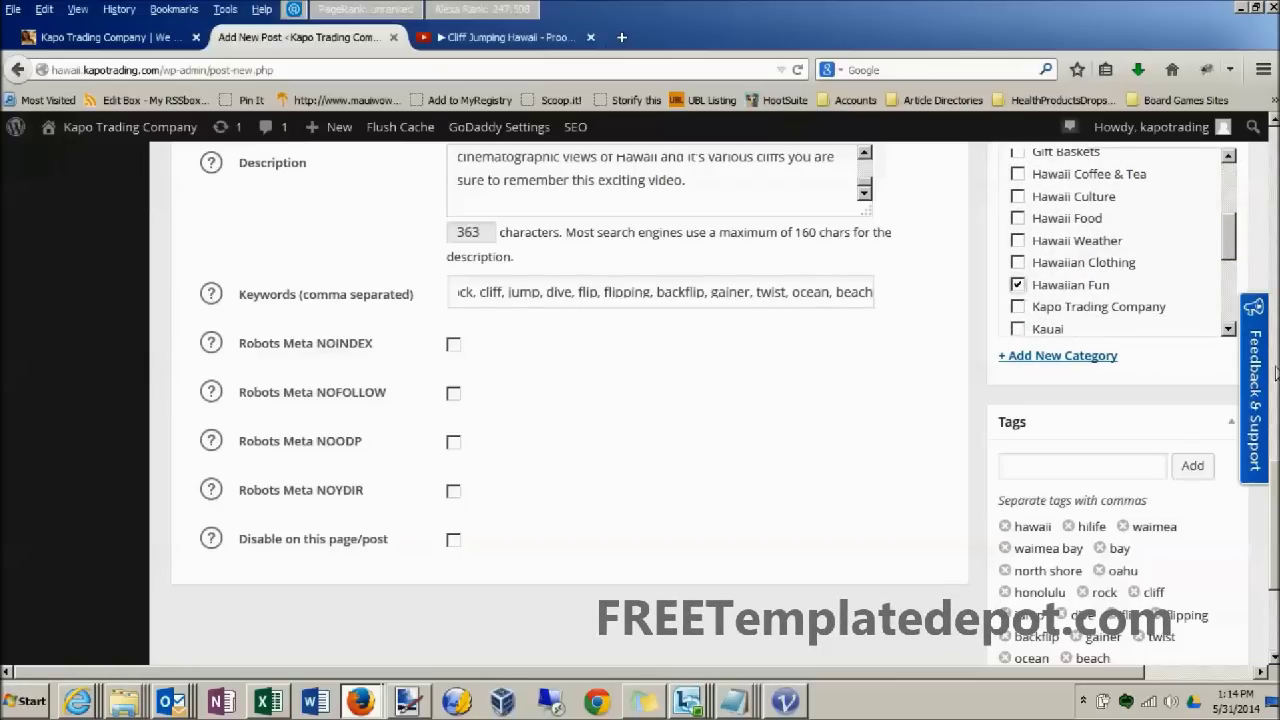
drag(1271, 483, 1276, 575)
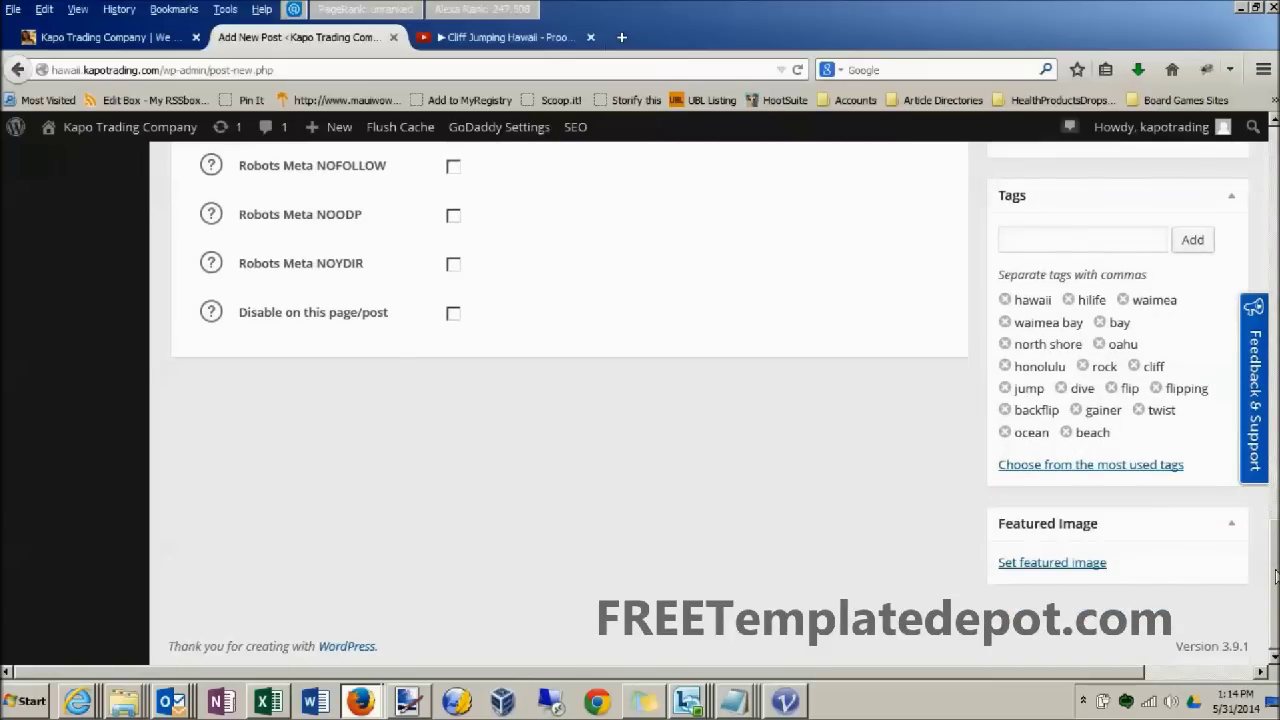
Open the featured-image dialog's upload option and its computer file picker.
click(1045, 564)
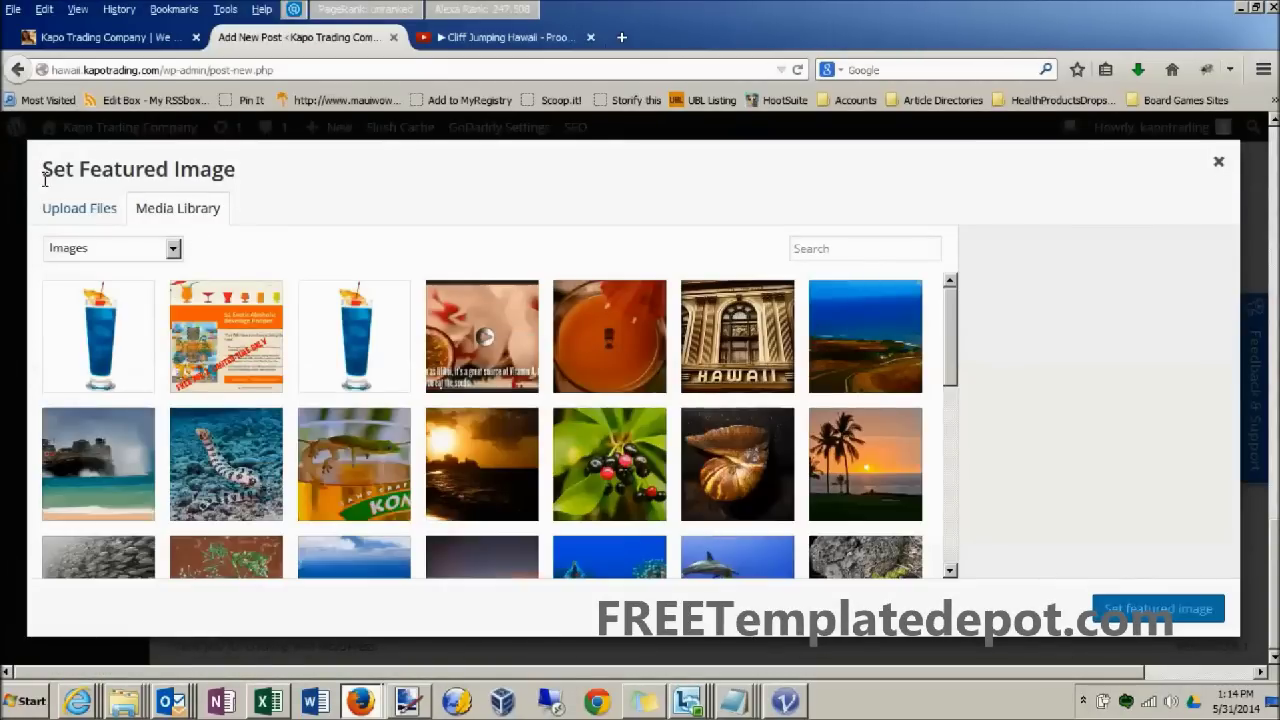
click(60, 210)
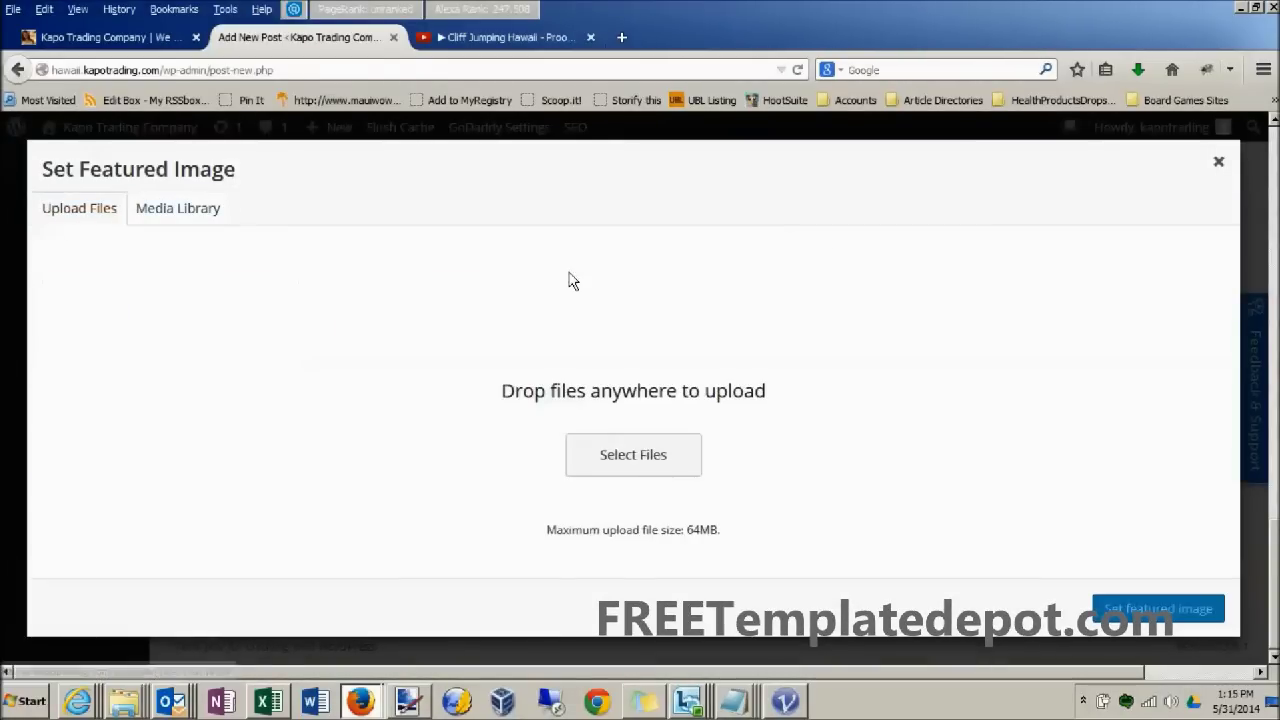
click(632, 455)
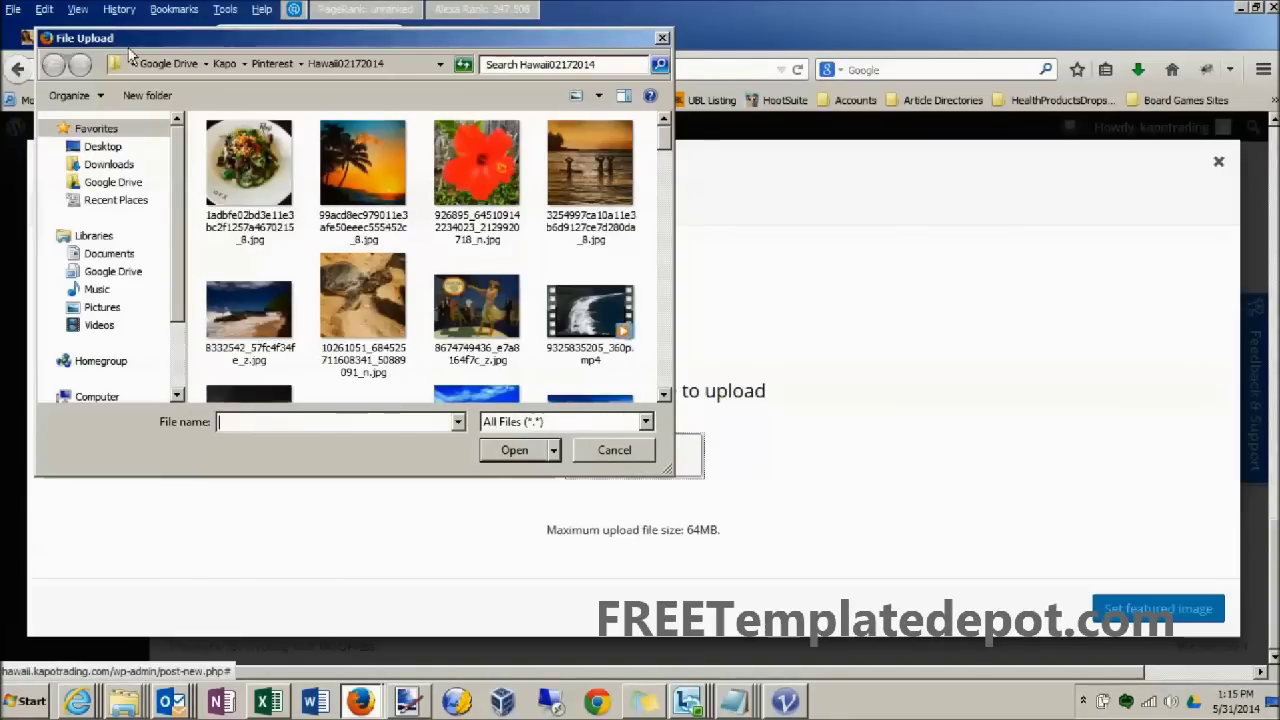
Upload Cliff Jumping.png and Cliff Jumping Video.png from Kapo Trading New Site > New Blog Posts > Cliff Jumping Hawaii.
click(125, 181)
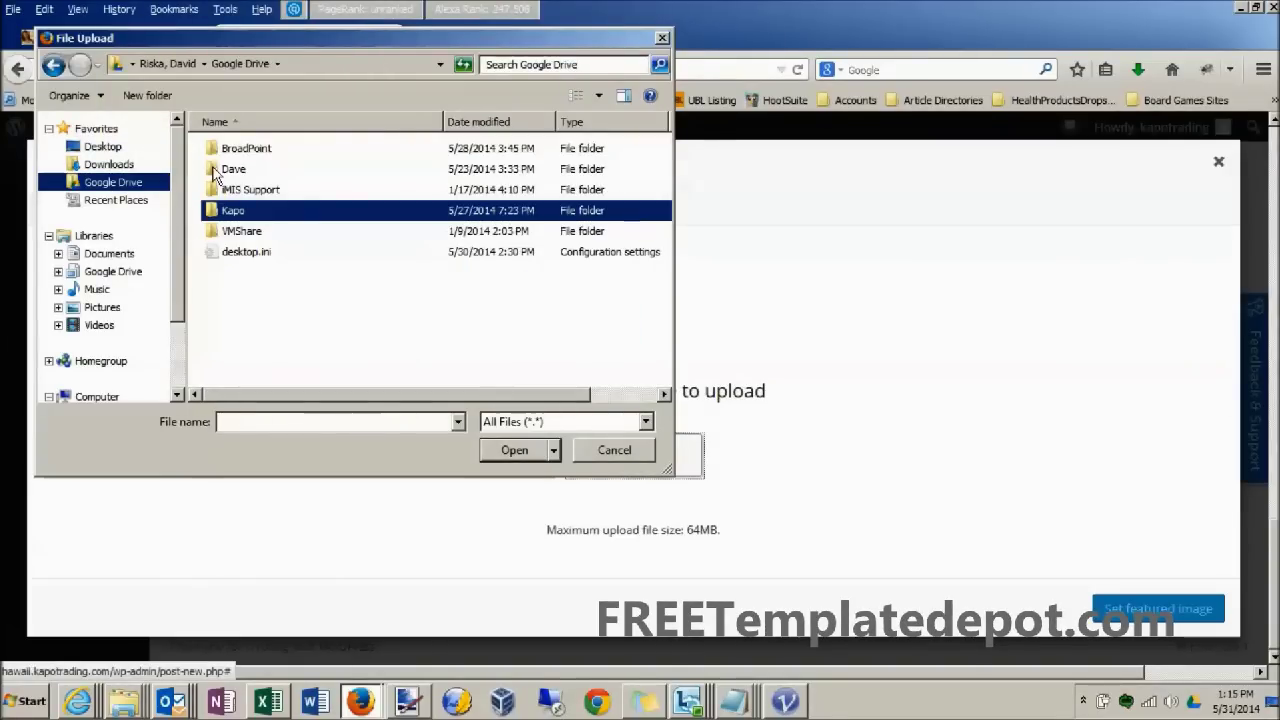
double_click(212, 212)
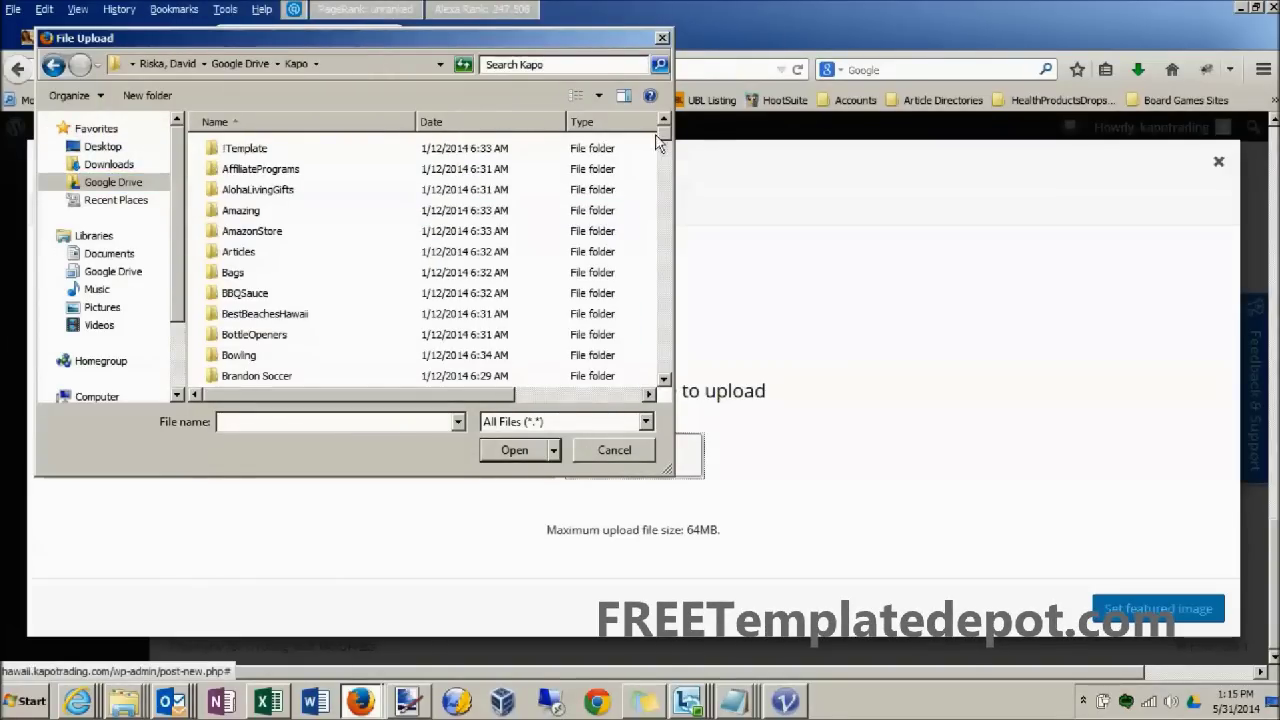
scroll(660, 143, down, 10)
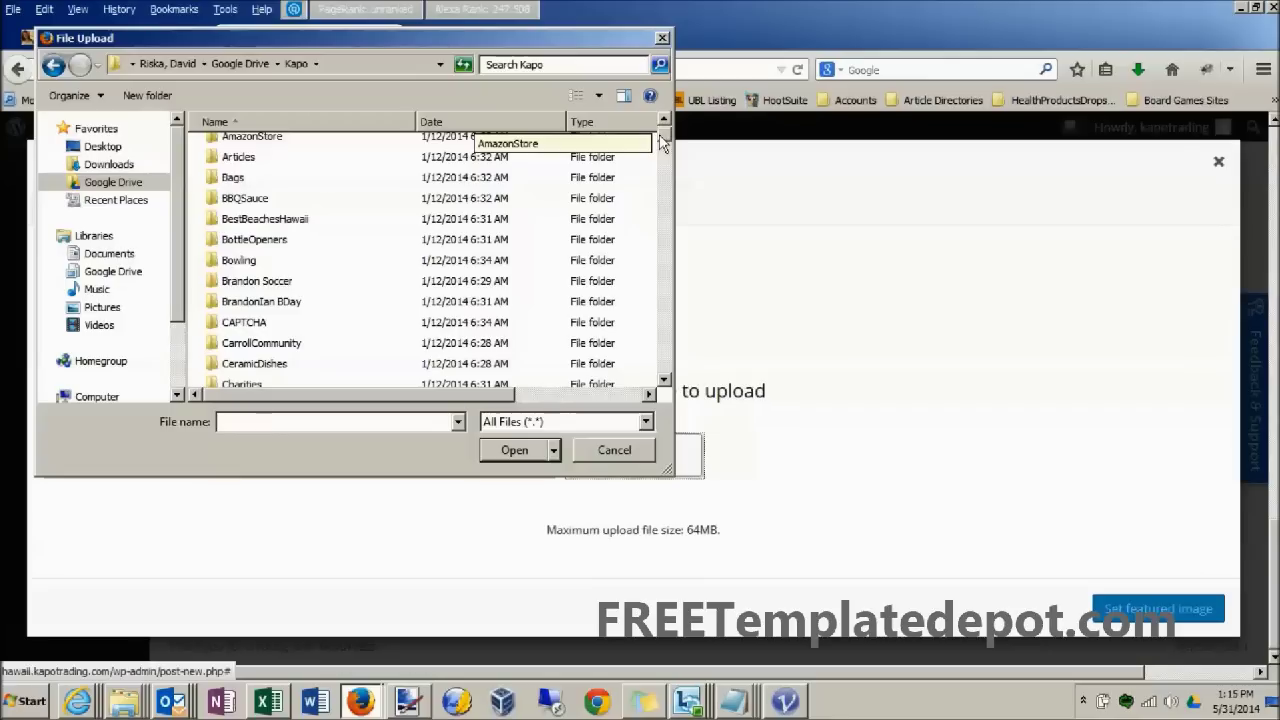
scroll(660, 148, down, 2)
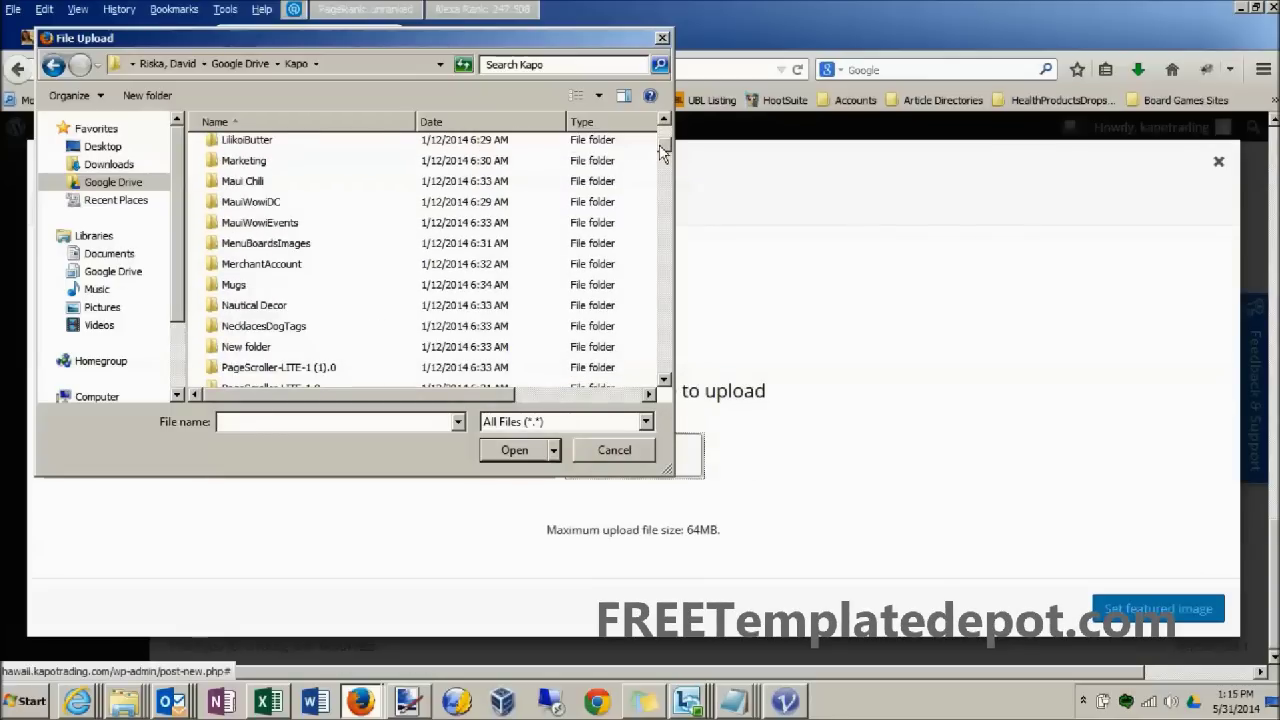
scroll(663, 138, up, 1)
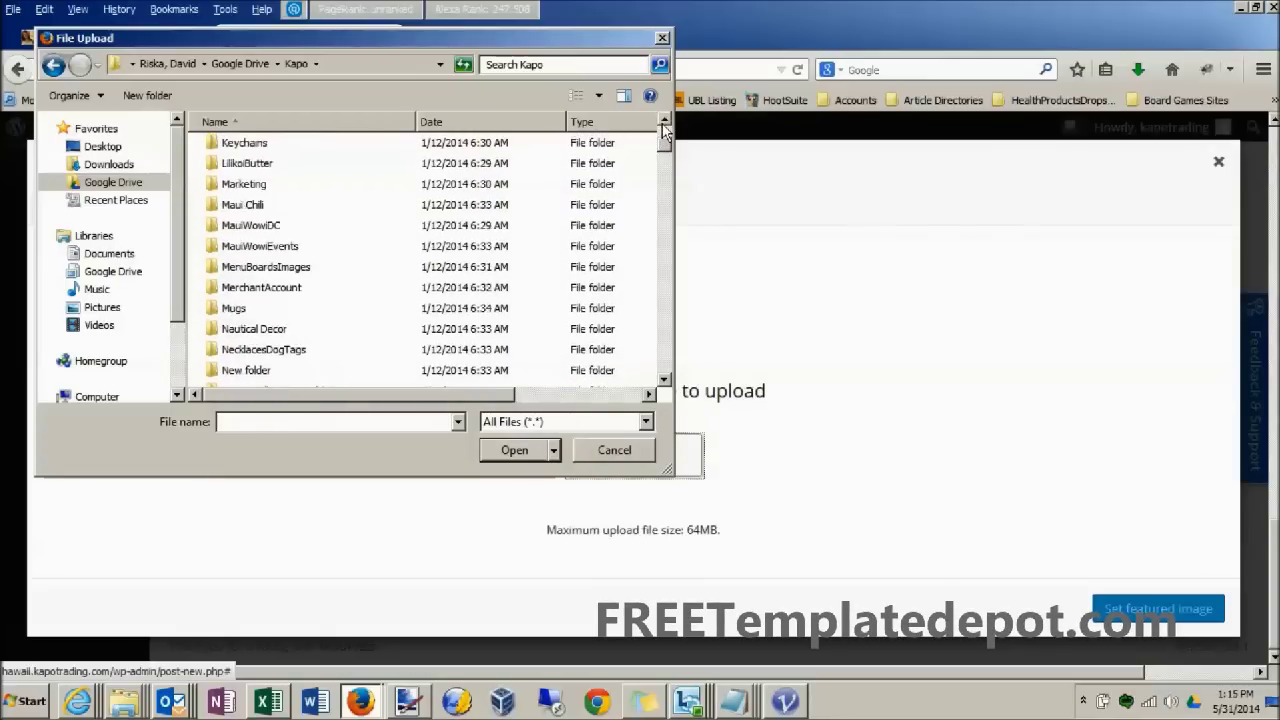
click(662, 122)
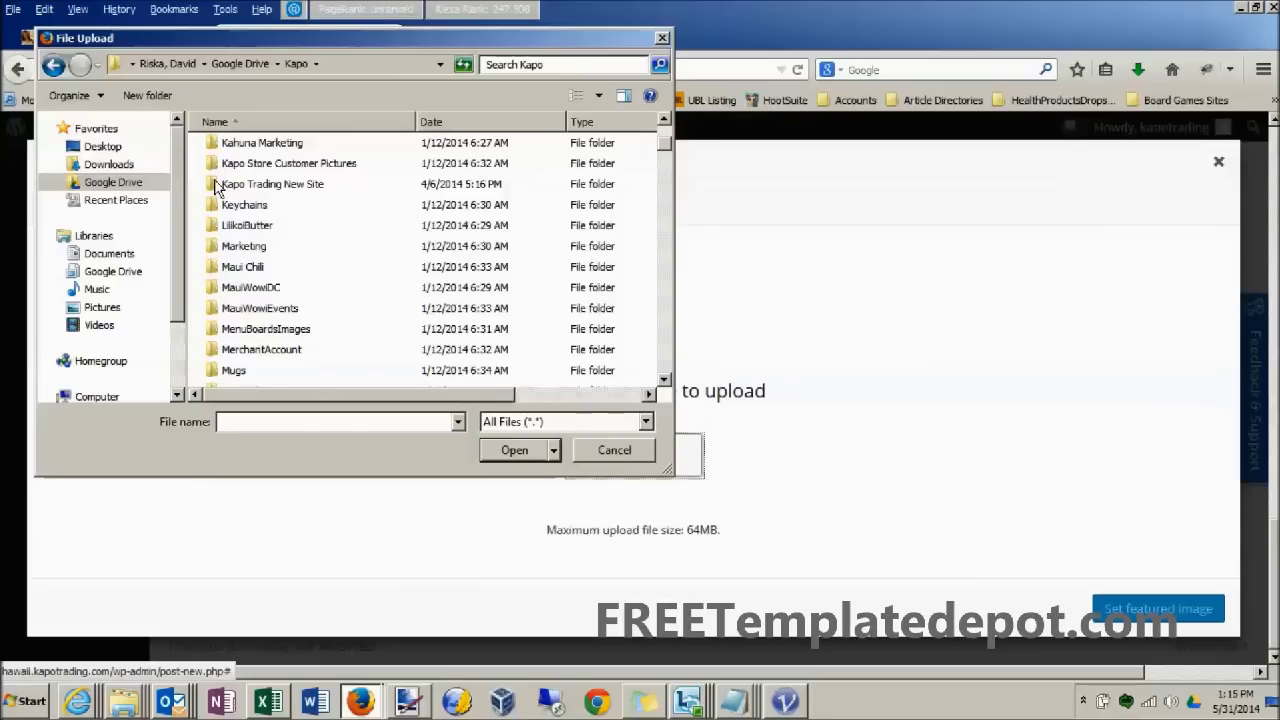
double_click(218, 186)
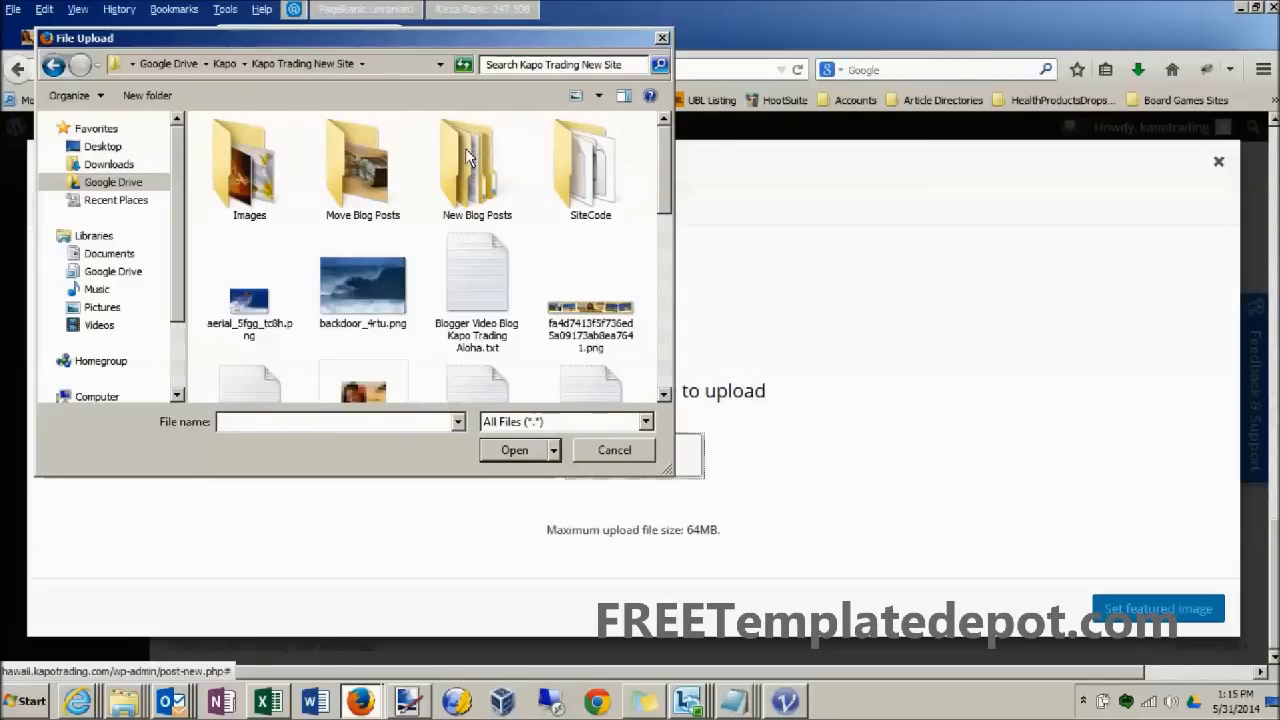
double_click(467, 155)
double_click(273, 150)
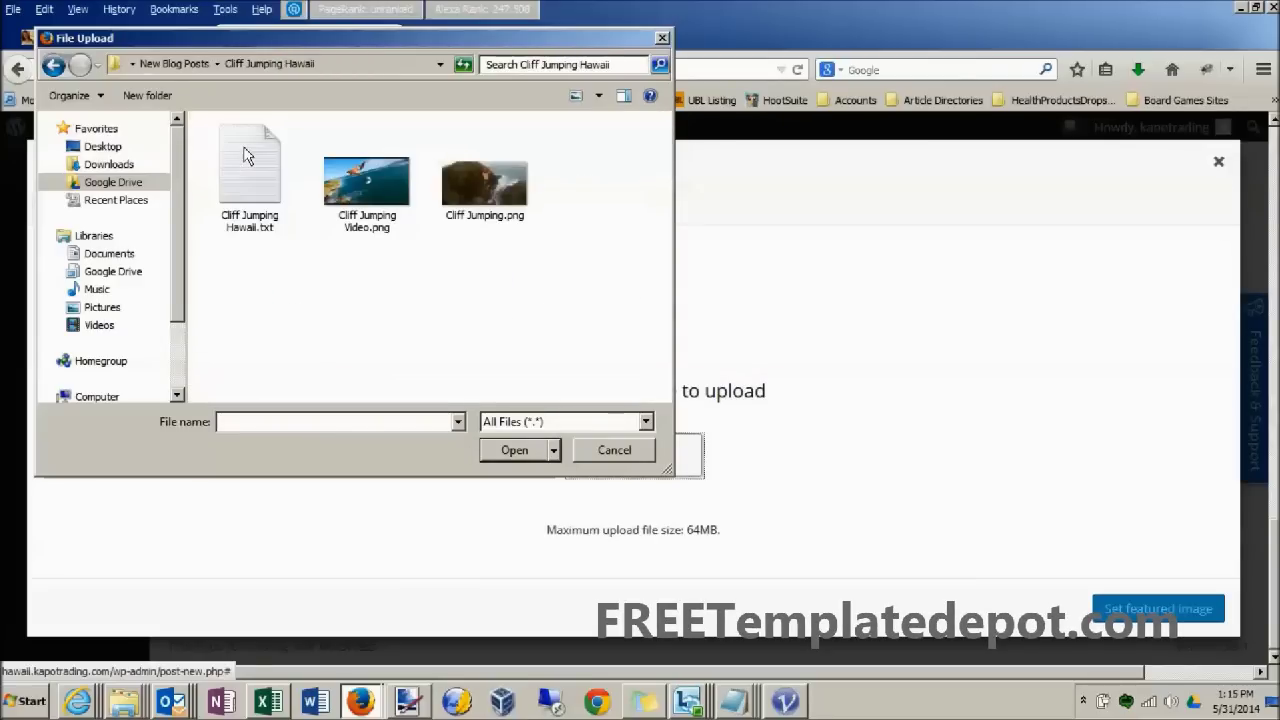
click(356, 177)
ctrl+click(465, 168)
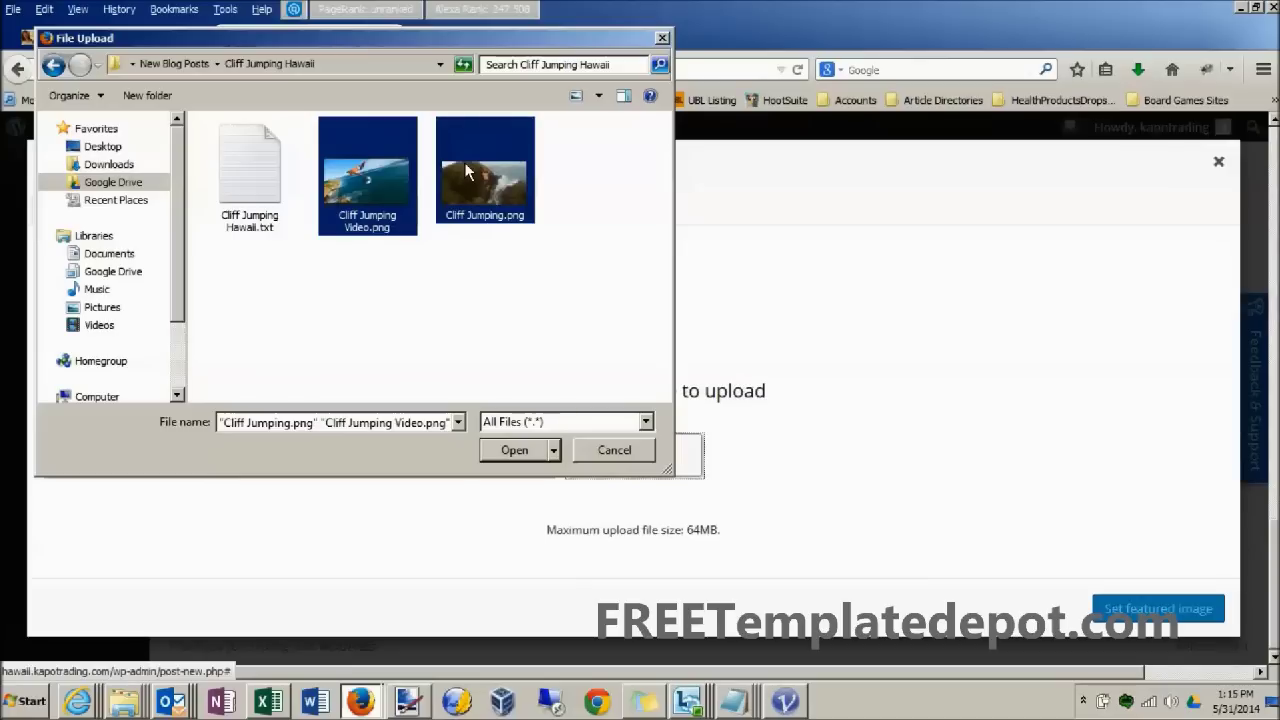
click(514, 451)
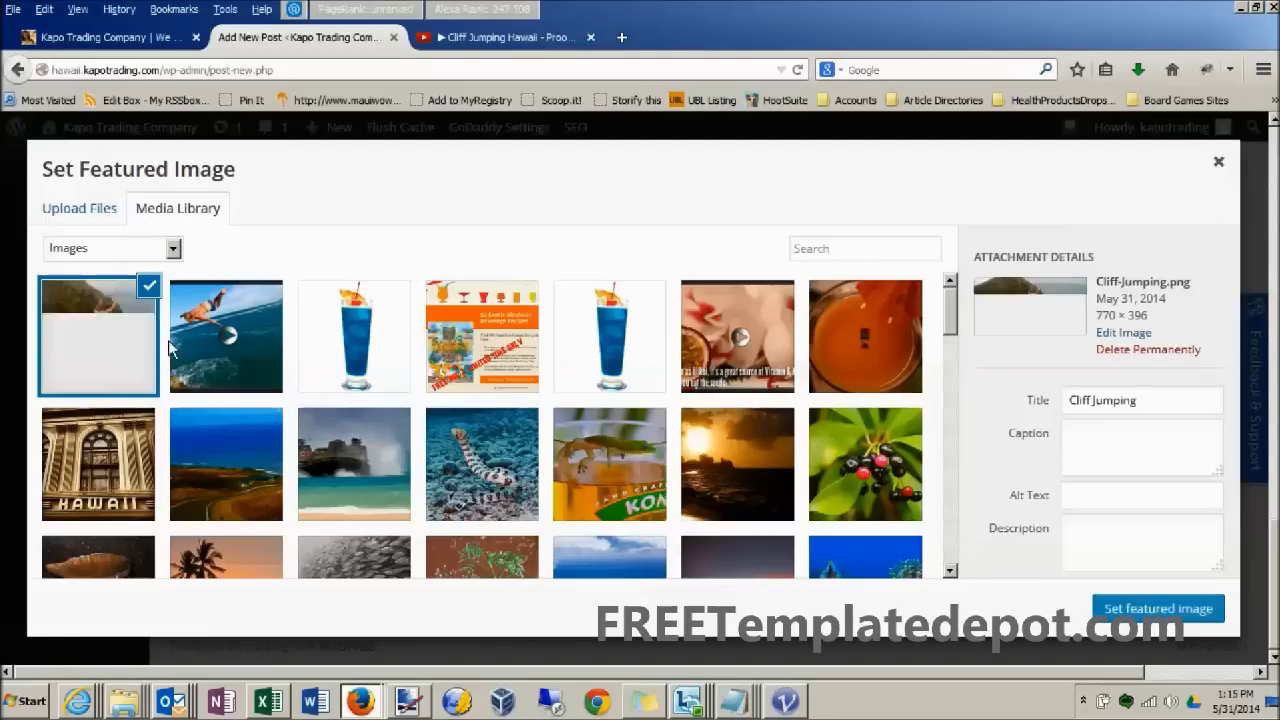
Retitle Cliff-Jumping.png to 'Cliff Jumping Hawaii' and use that as its alt text.
triple_click(1146, 404)
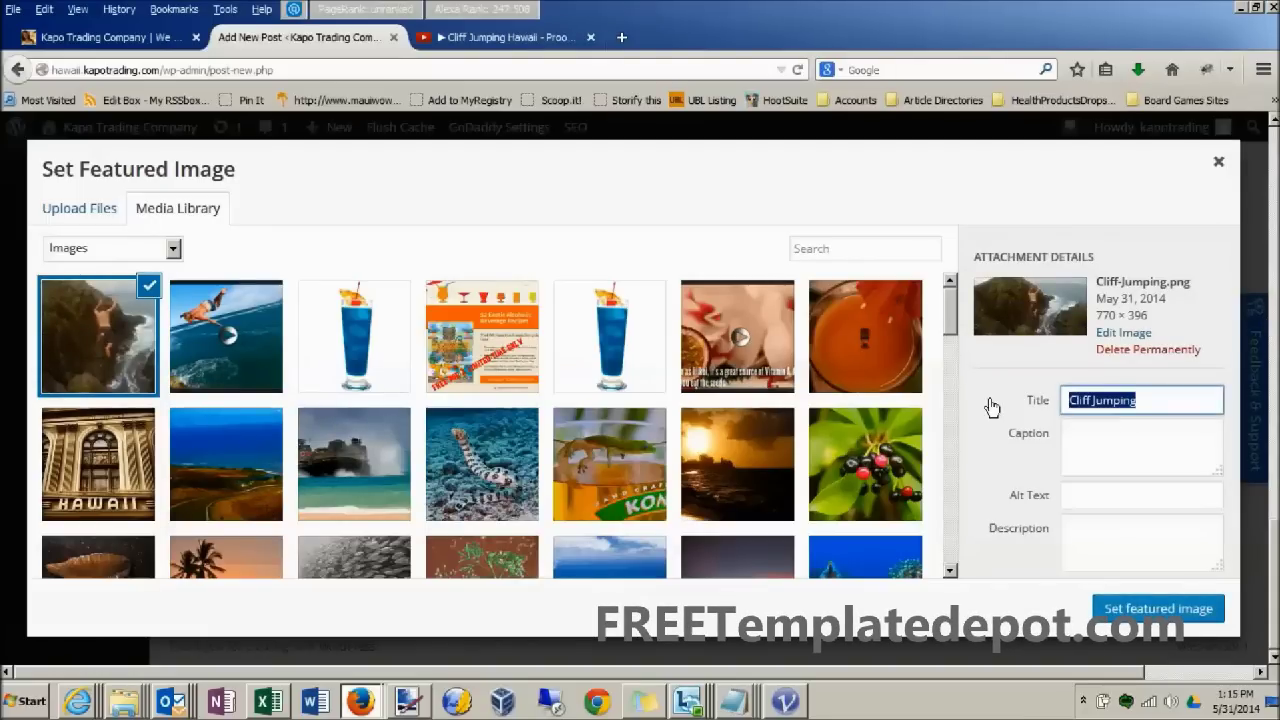
click(1153, 403)
text(Ha)
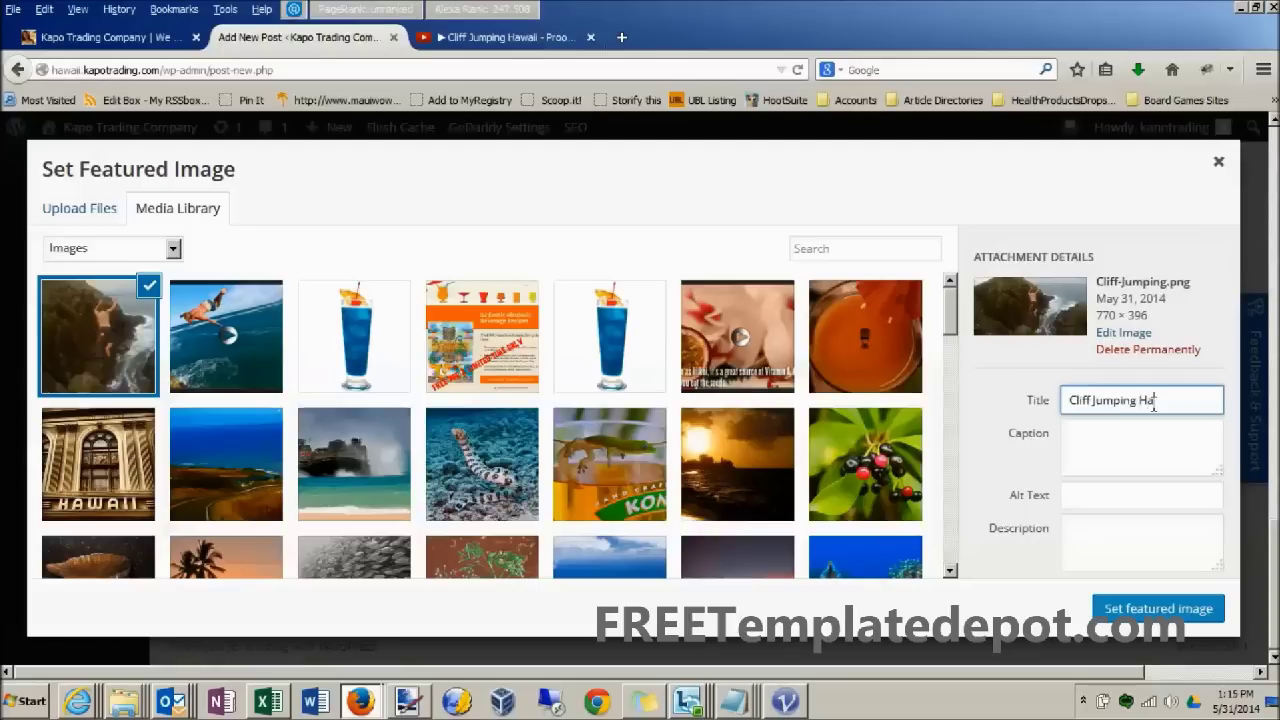
text(waii)
drag(1183, 399, 1017, 397)
key(ctrl+c)
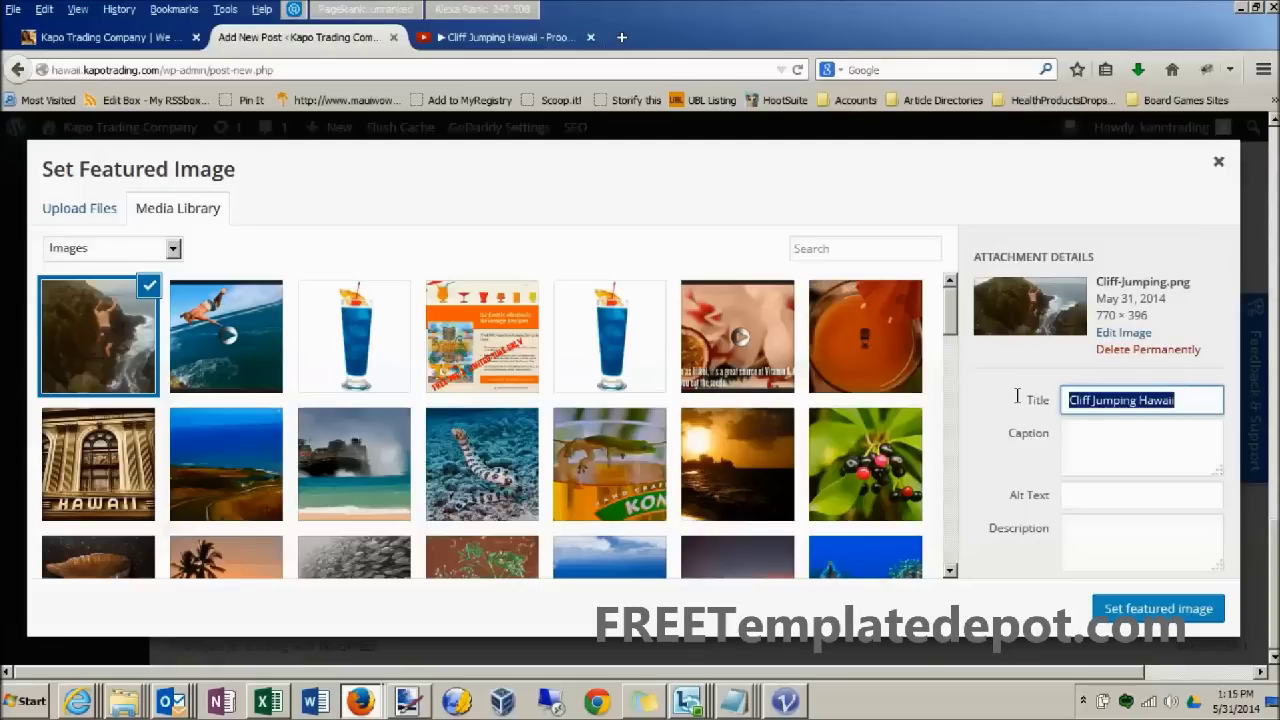
click(1129, 492)
key(ctrl+v)
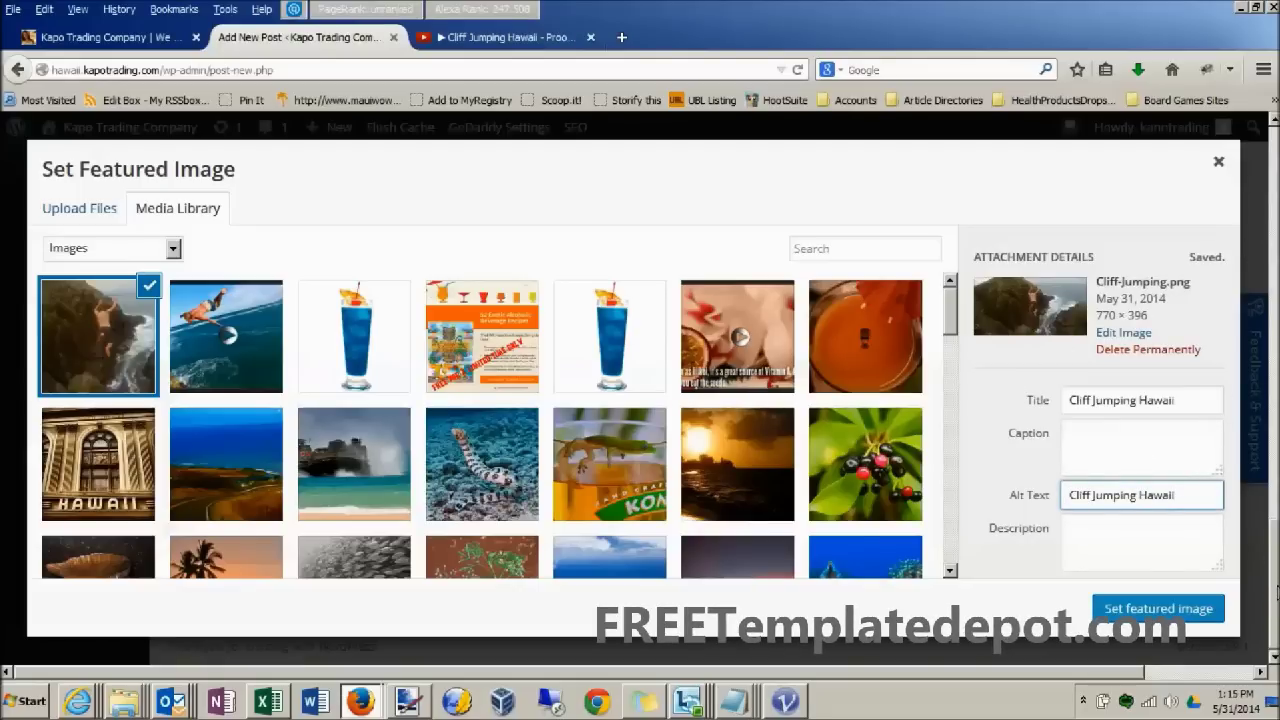
Give Cliff-Jumping-Video.png the title and alt text 'Cliff Jumping Hawaii' too.
click(268, 313)
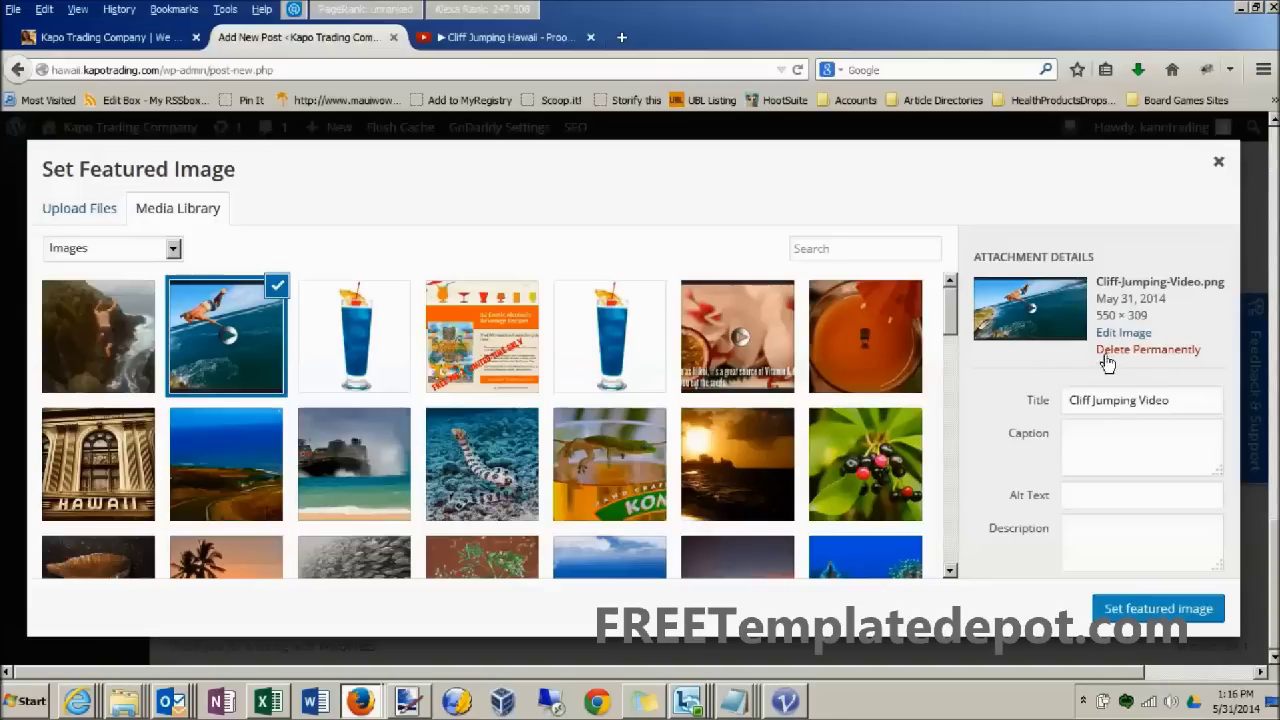
click(1094, 490)
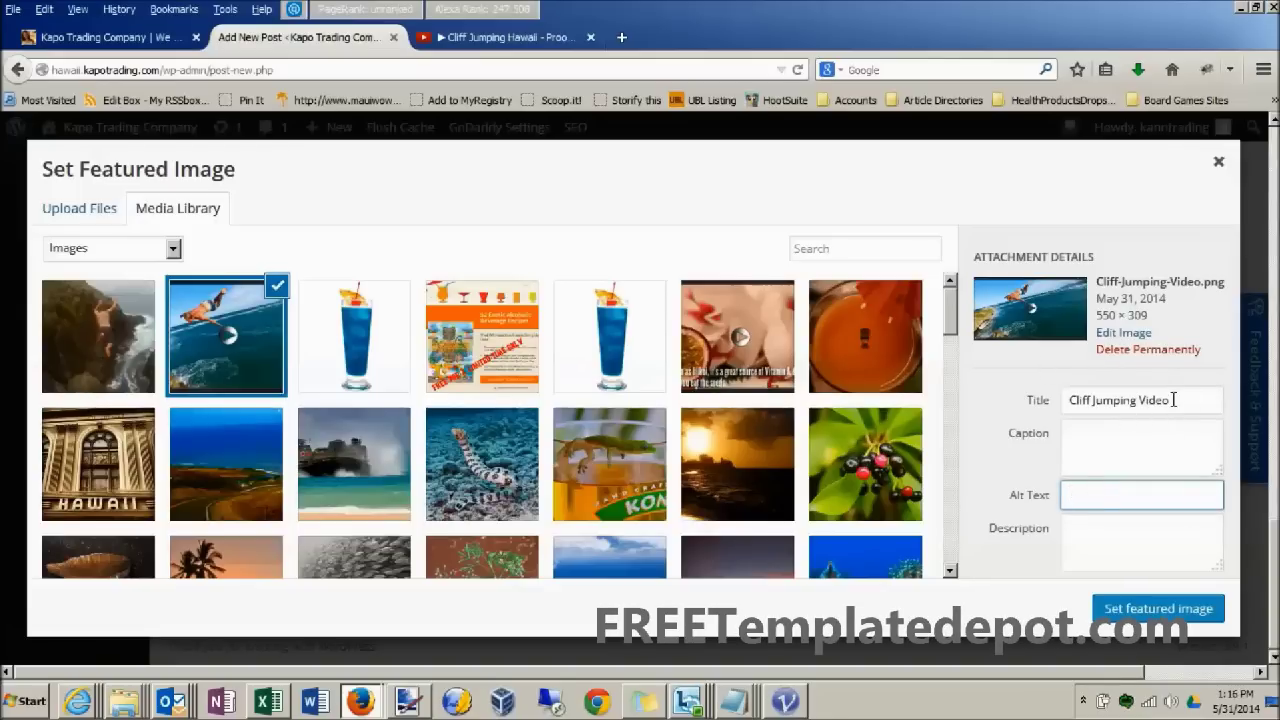
drag(1176, 404, 1022, 392)
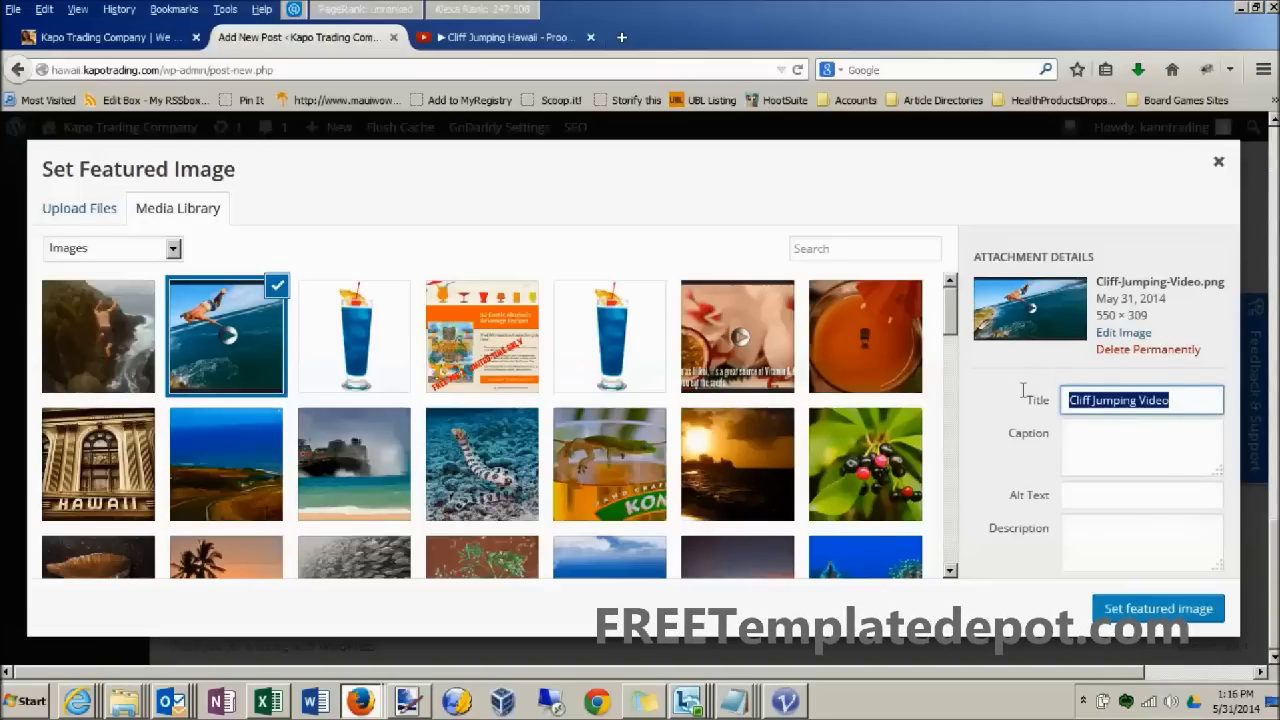
key(ctrl+v)
click(1095, 491)
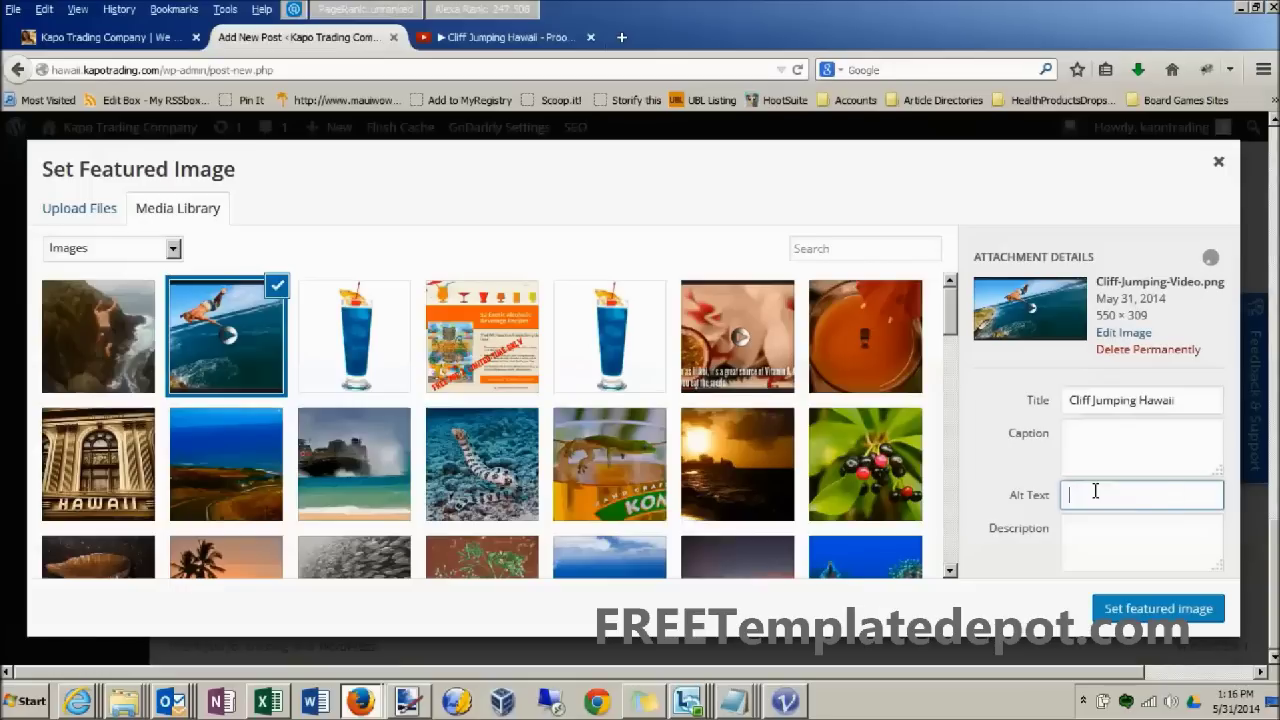
key(ctrl+v)
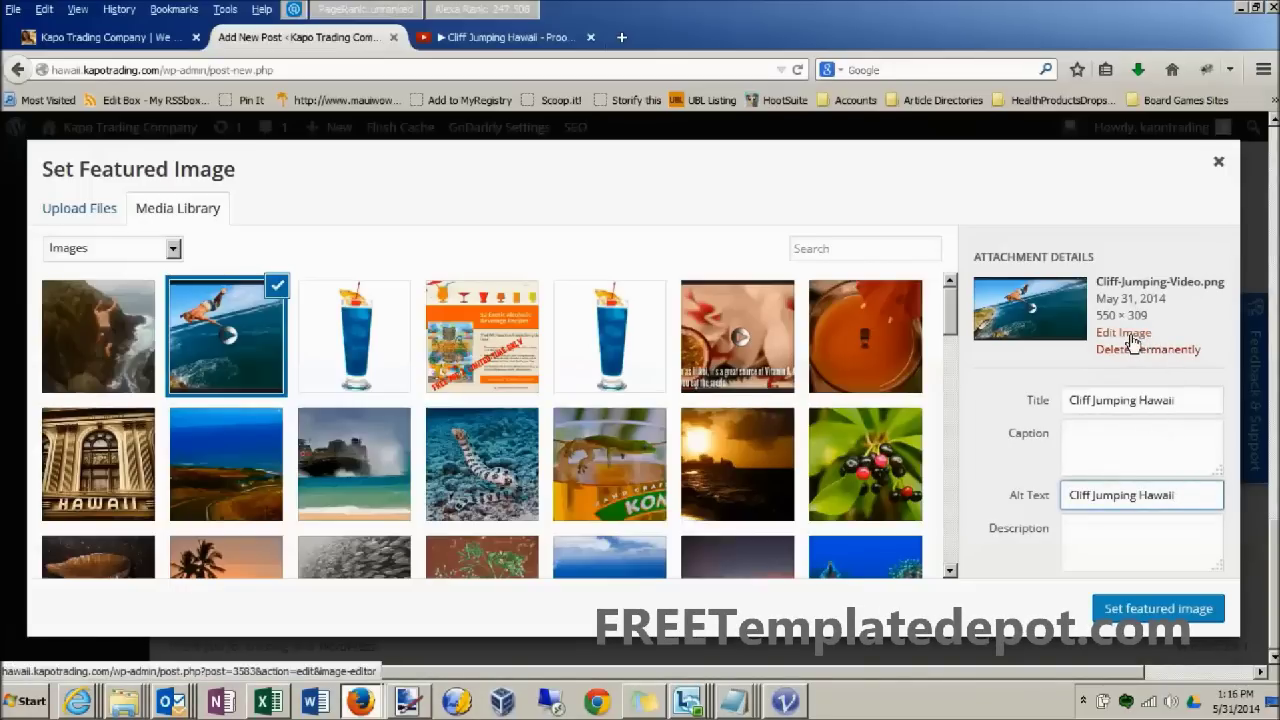
Preview the video thumbnail in Edit Image, then go back and select Cliff-Jumping.png (770 × 396).
click(1130, 338)
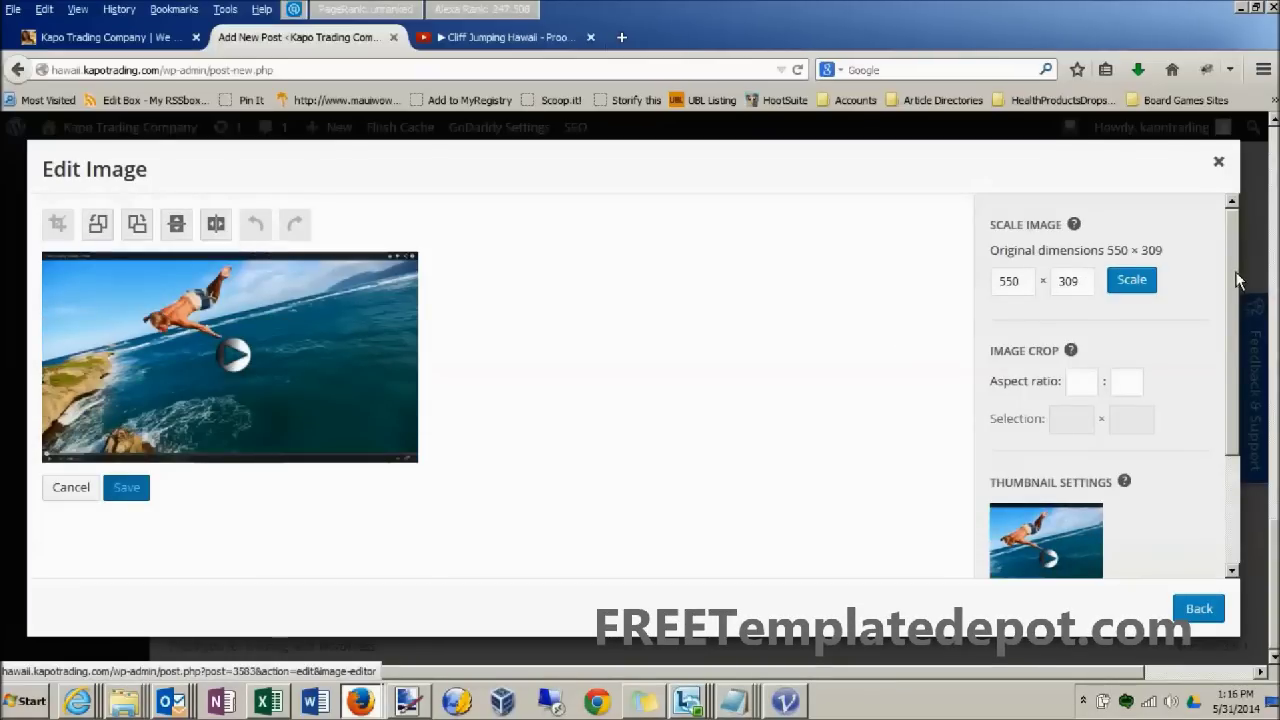
scroll(1238, 281, down, 3)
scroll(1240, 460, up, 2)
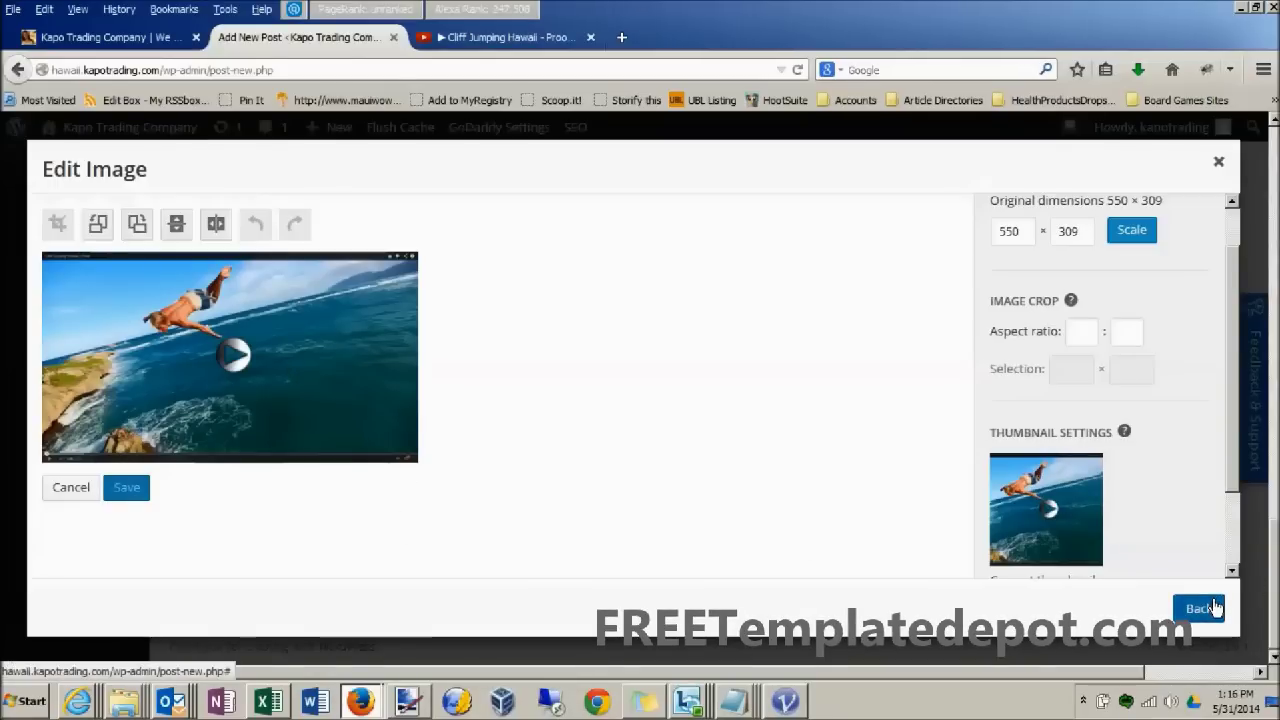
click(1199, 608)
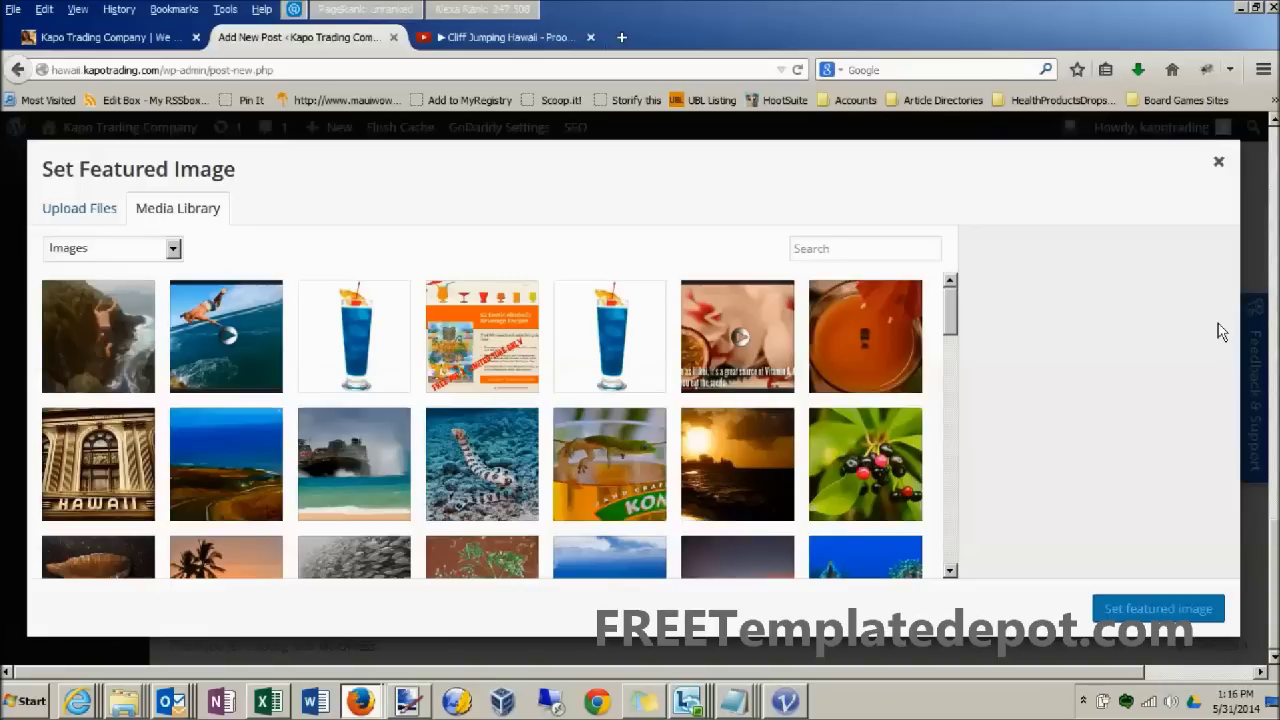
click(91, 341)
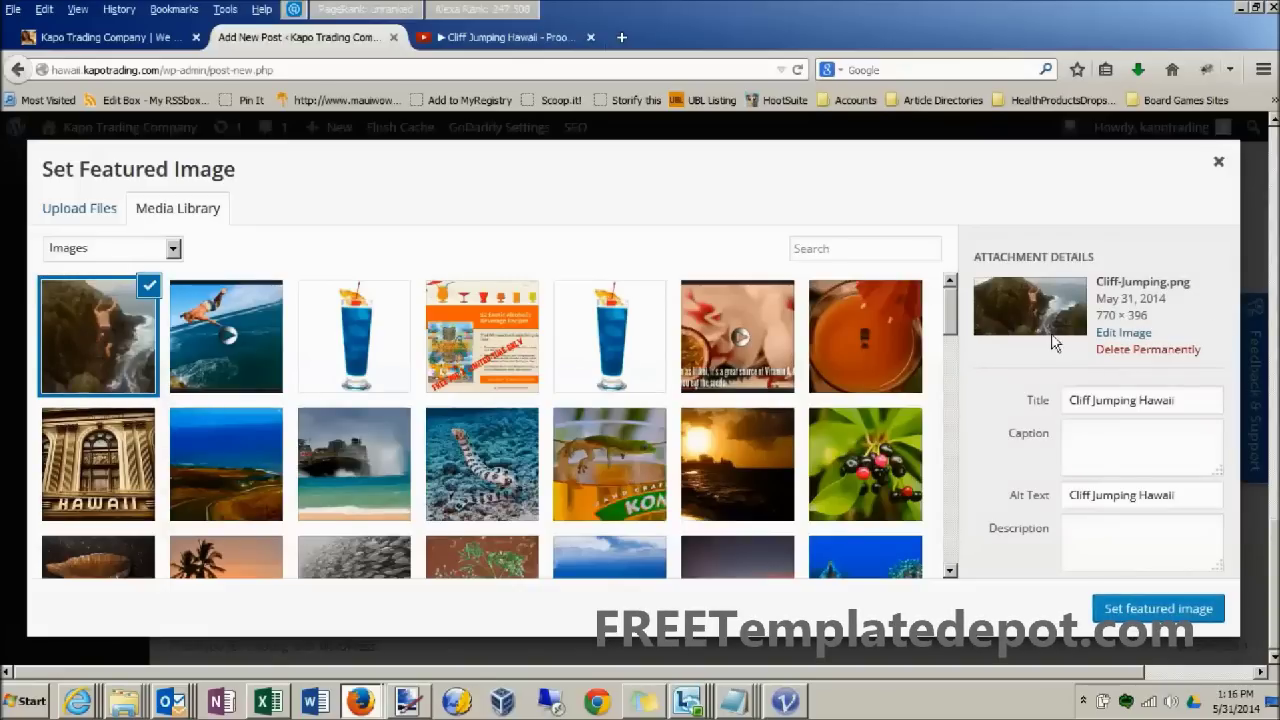
Set Cliff-Jumping.png as the featured image and scroll back to the post's Text editor.
click(1140, 609)
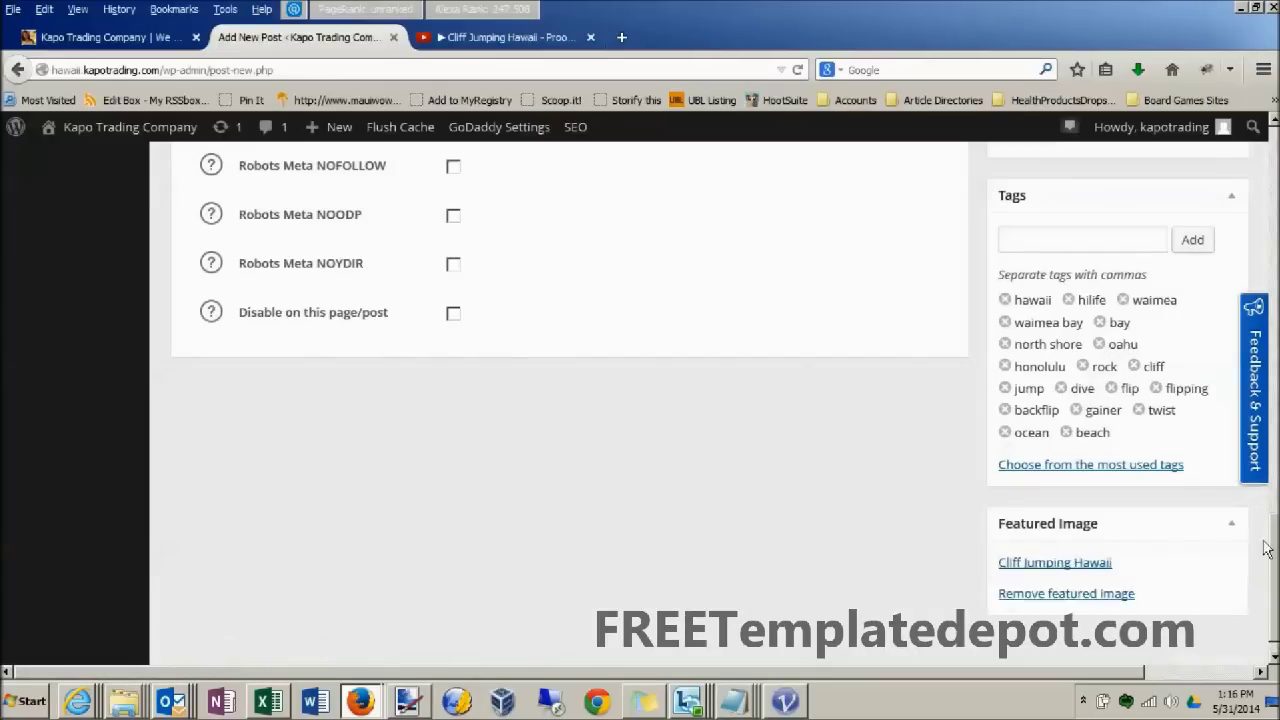
scroll(570, 400, up, 12)
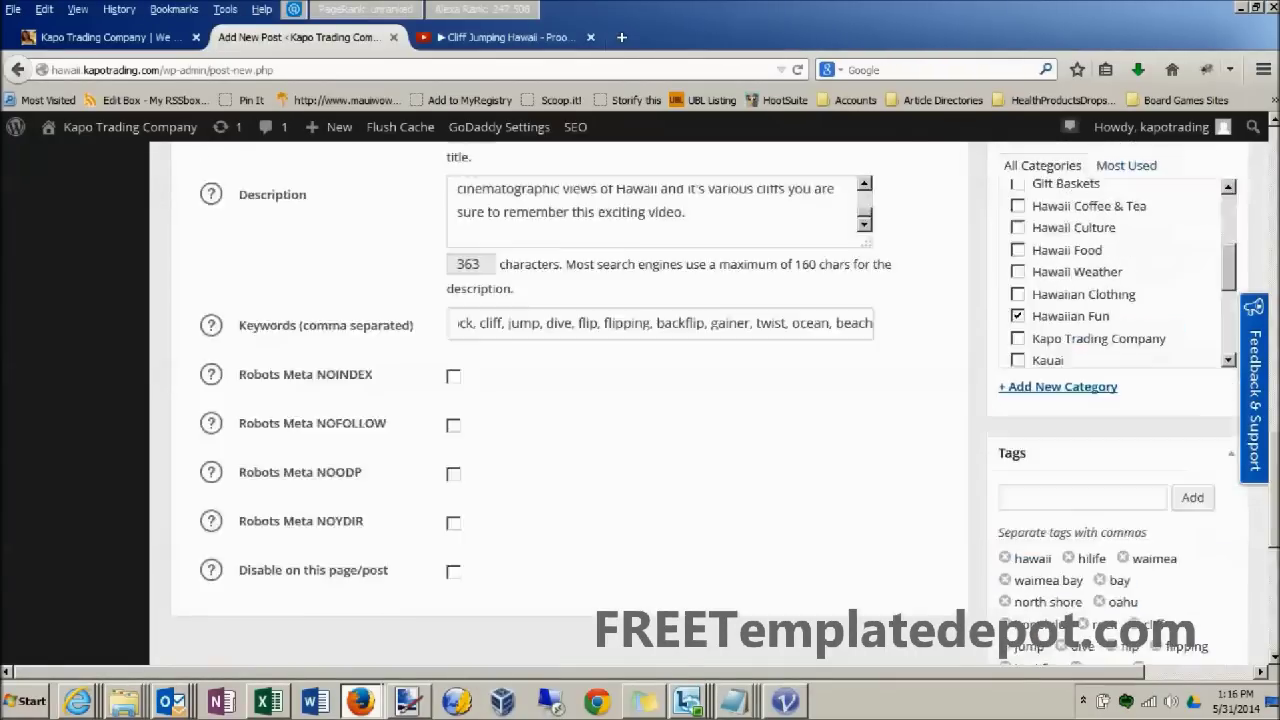
scroll(418, 314, up, 10)
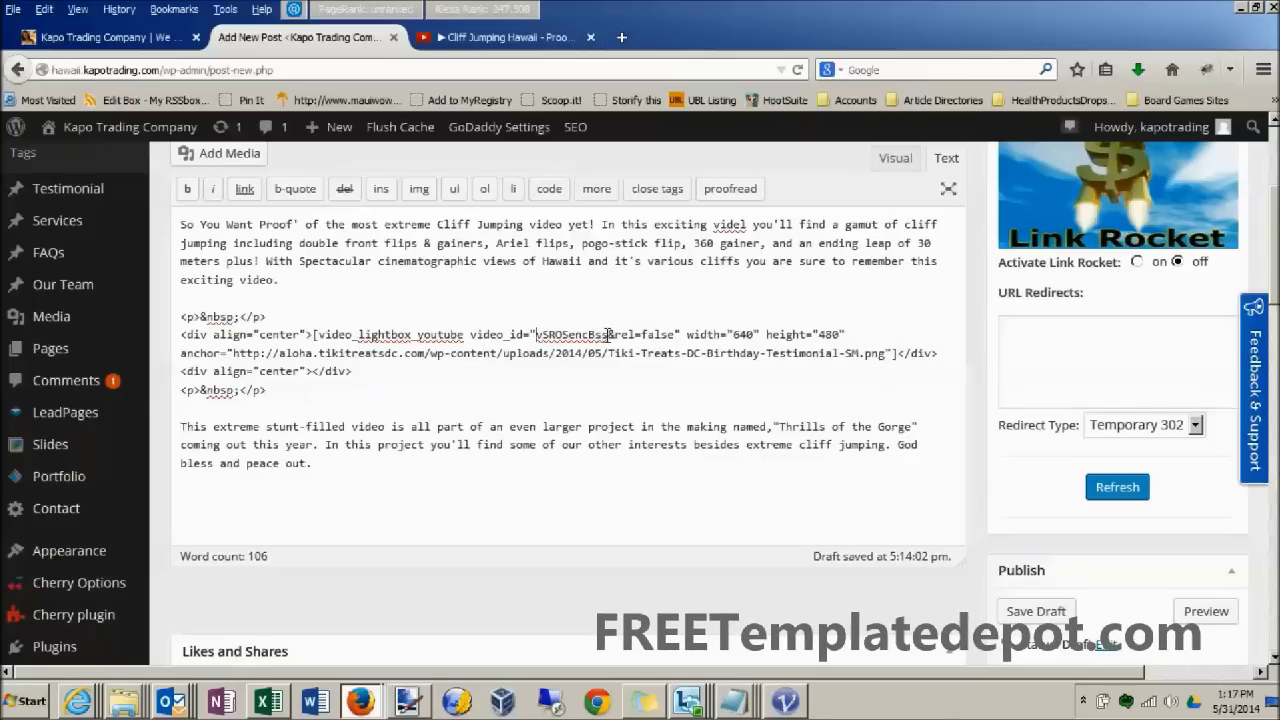
Replace the shortcode's video_id with vSROSencBss copied from the YouTube URL in the notes.
drag(608, 335, 541, 335)
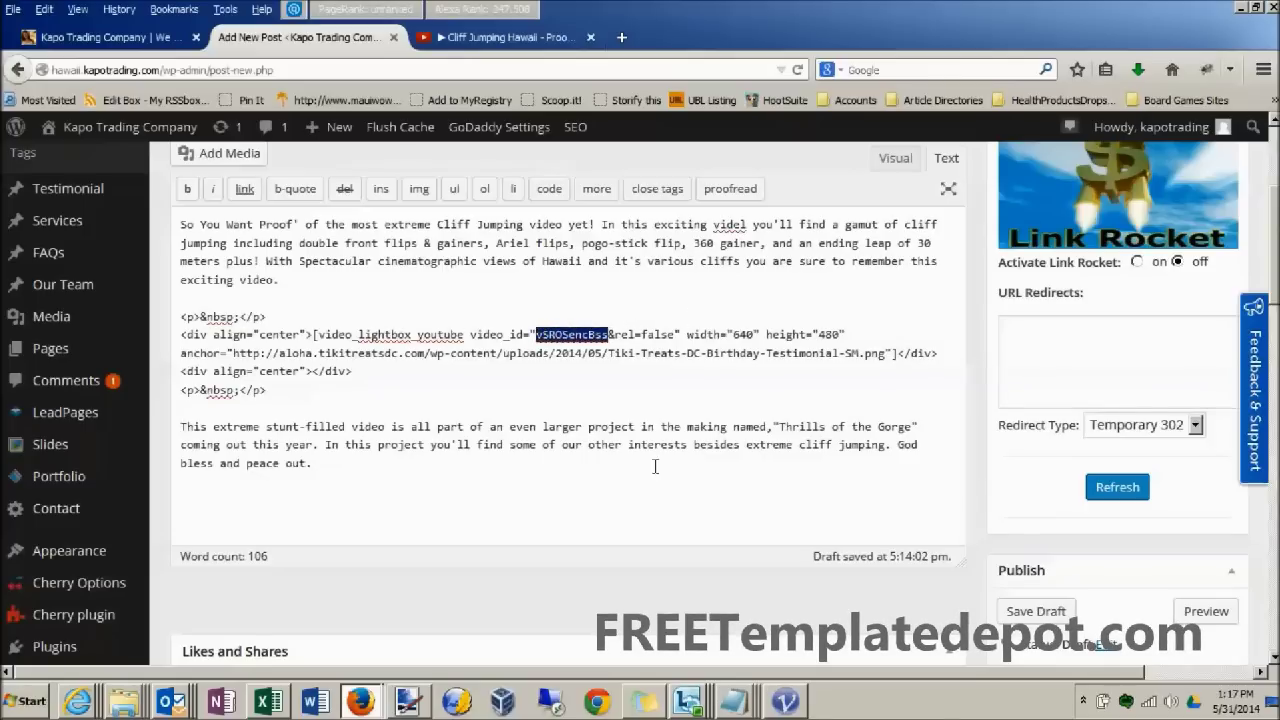
click(734, 702)
click(710, 652)
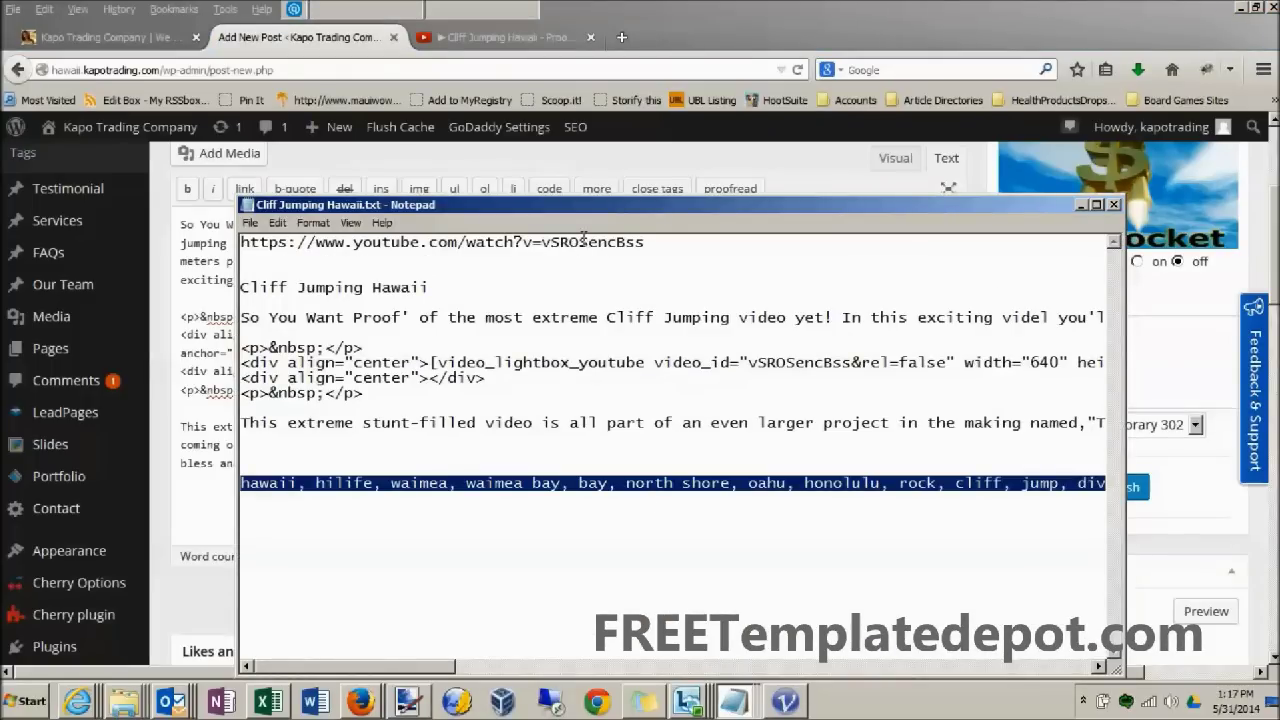
drag(545, 242, 643, 248)
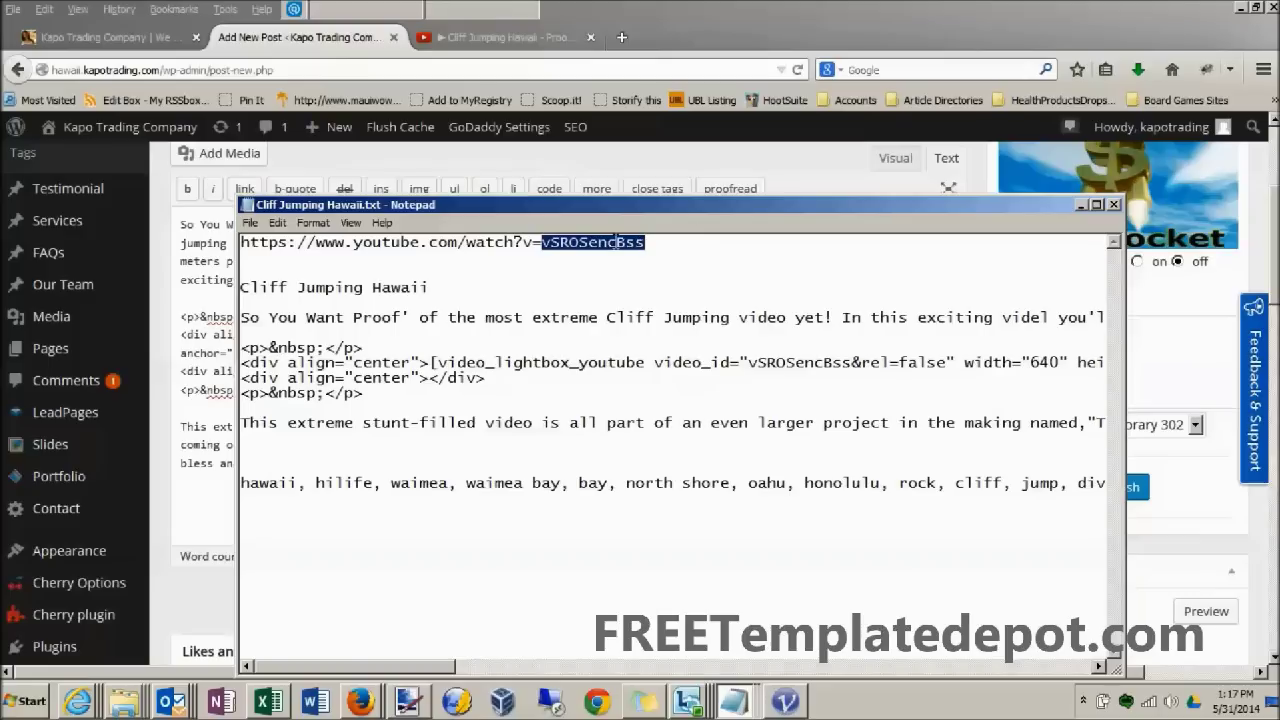
click(1080, 205)
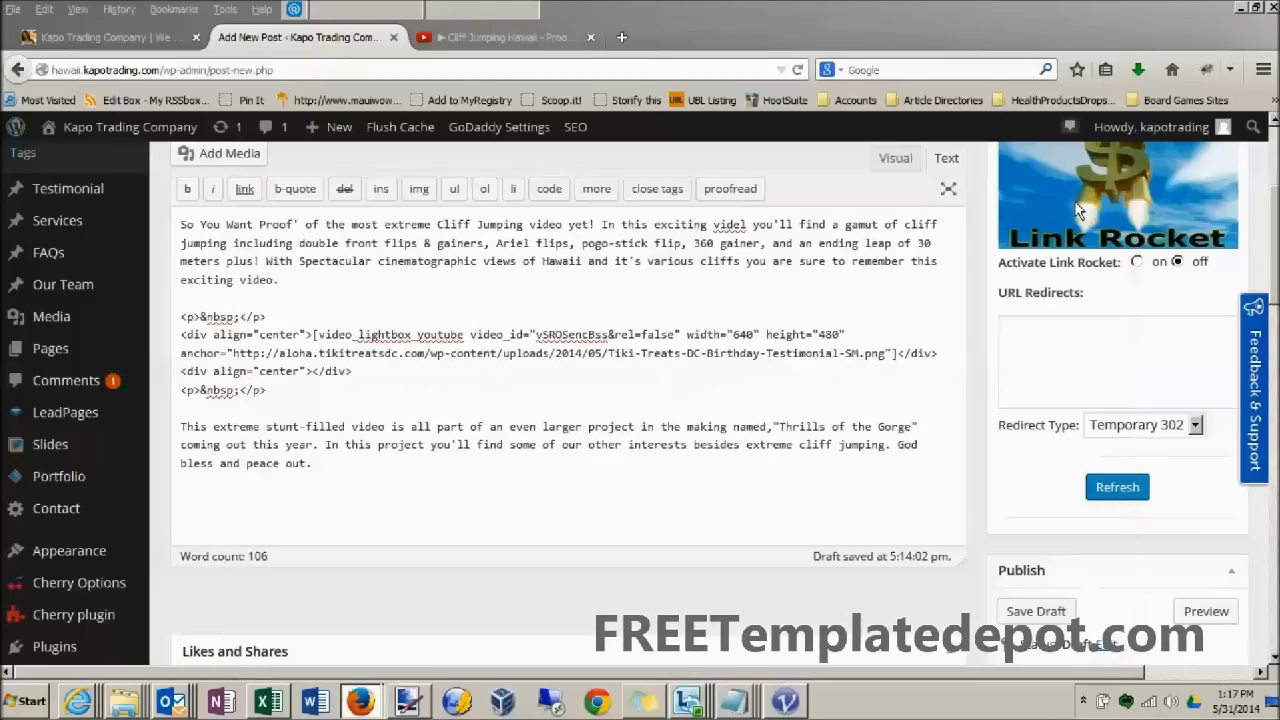
drag(537, 334, 608, 335)
key(Right)
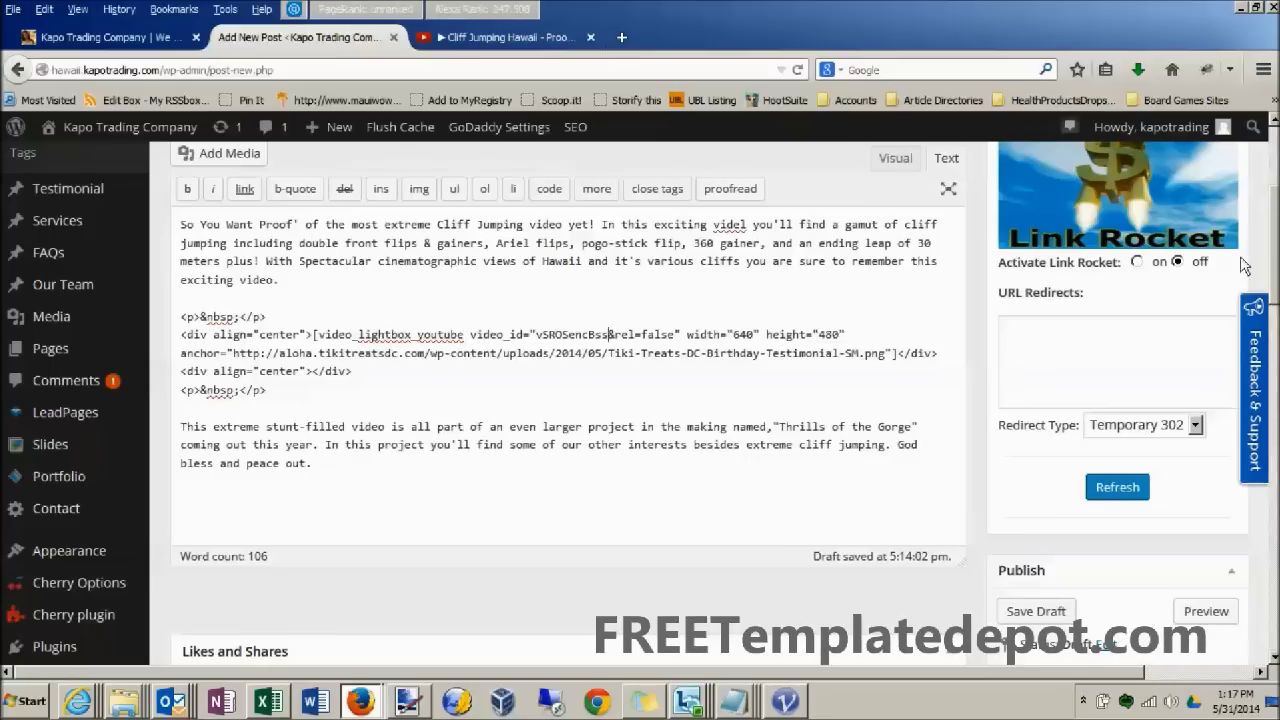
scroll(1275, 240, down, 5)
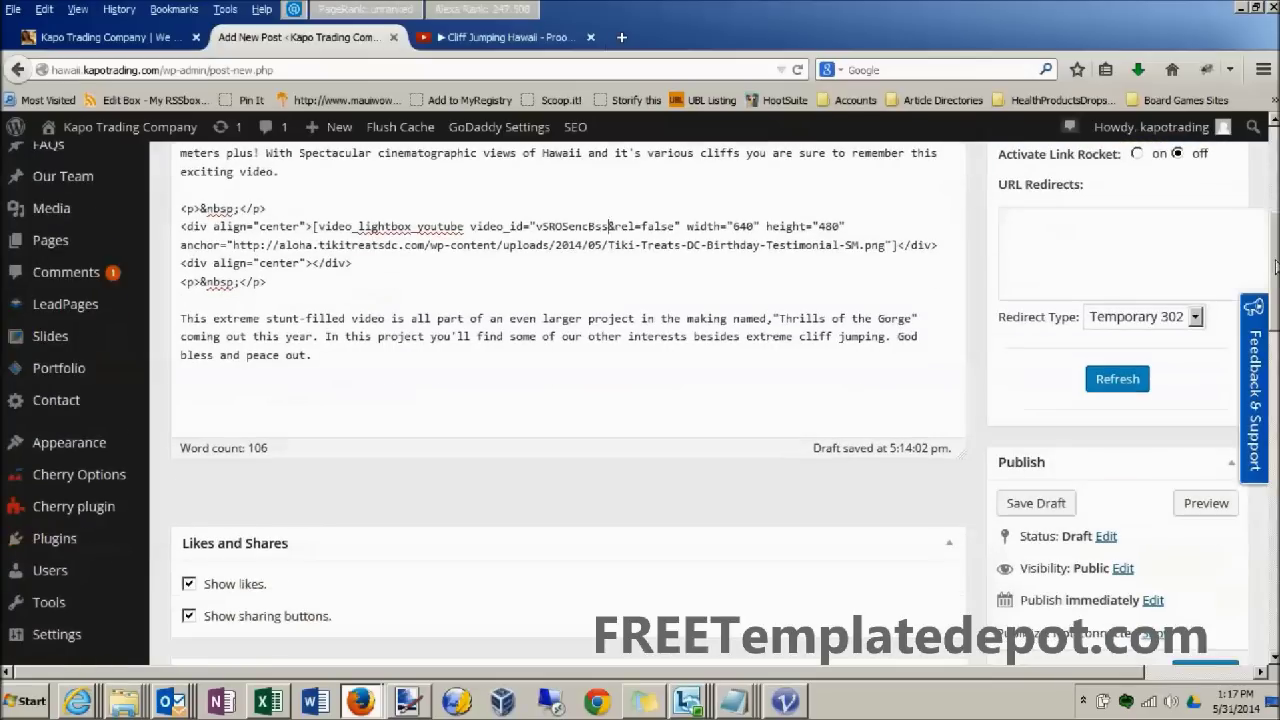
Save the Cliff Jumping Hawaii post as a draft and list its two uploaded images in Media > Library.
click(1022, 288)
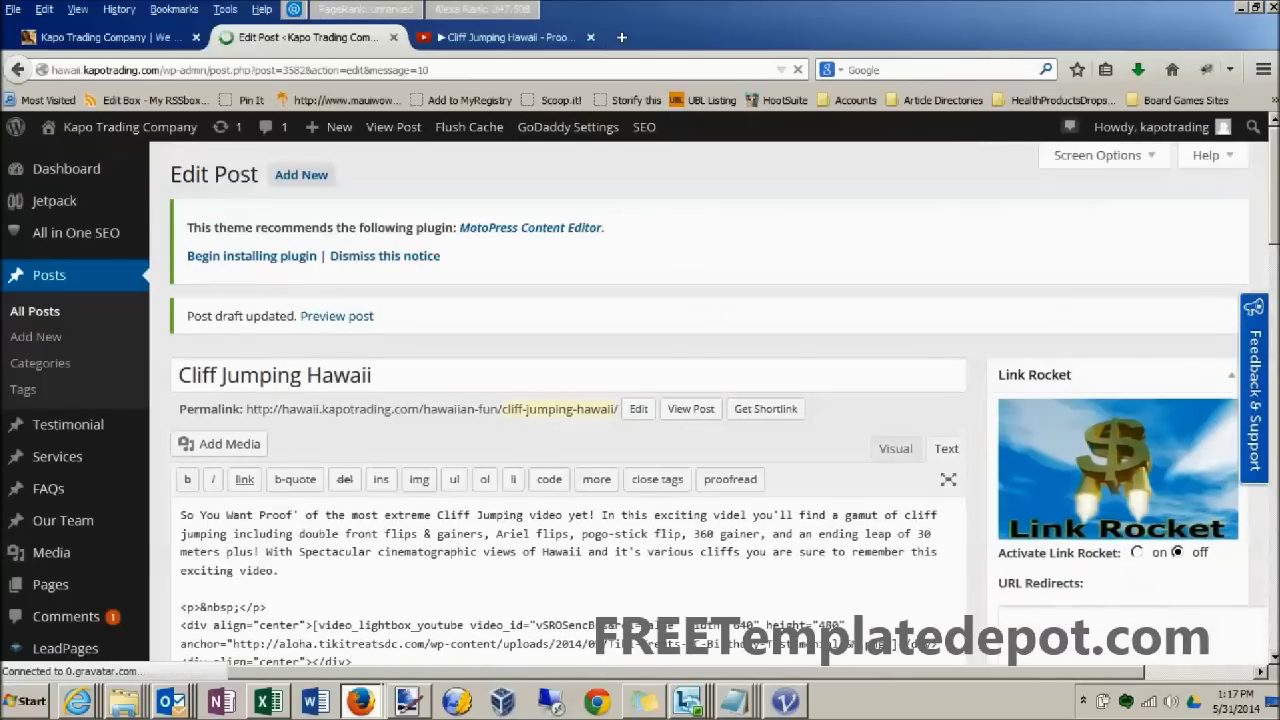
drag(1272, 160, 1272, 10)
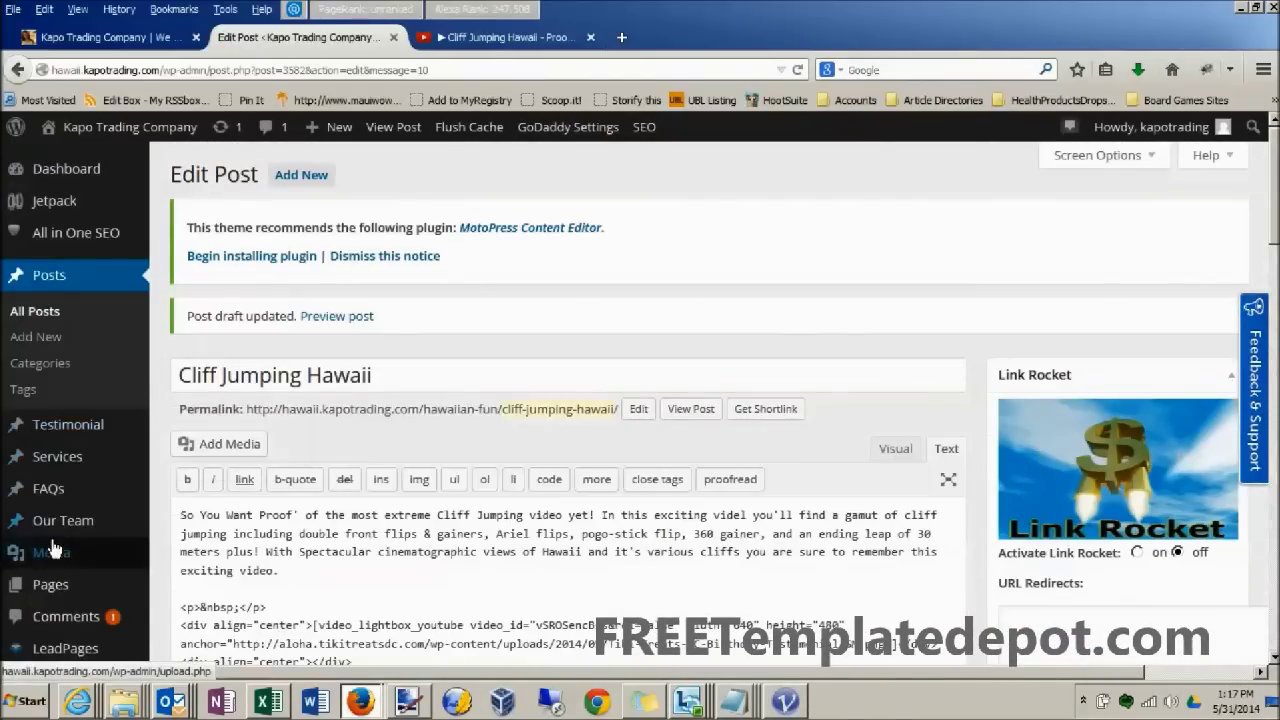
mouse_move(58, 556)
click(173, 572)
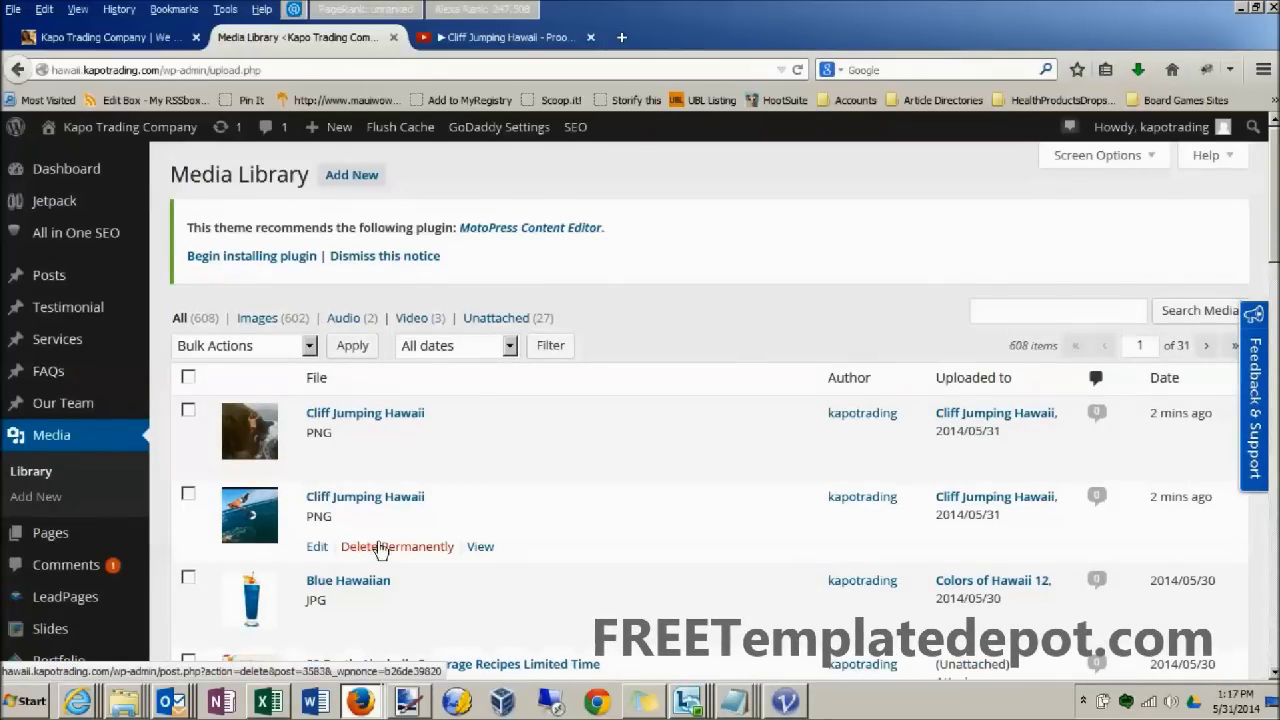
Open the video thumbnail's attachment page in a separate browser tab.
right_click(480, 550)
click(572, 343)
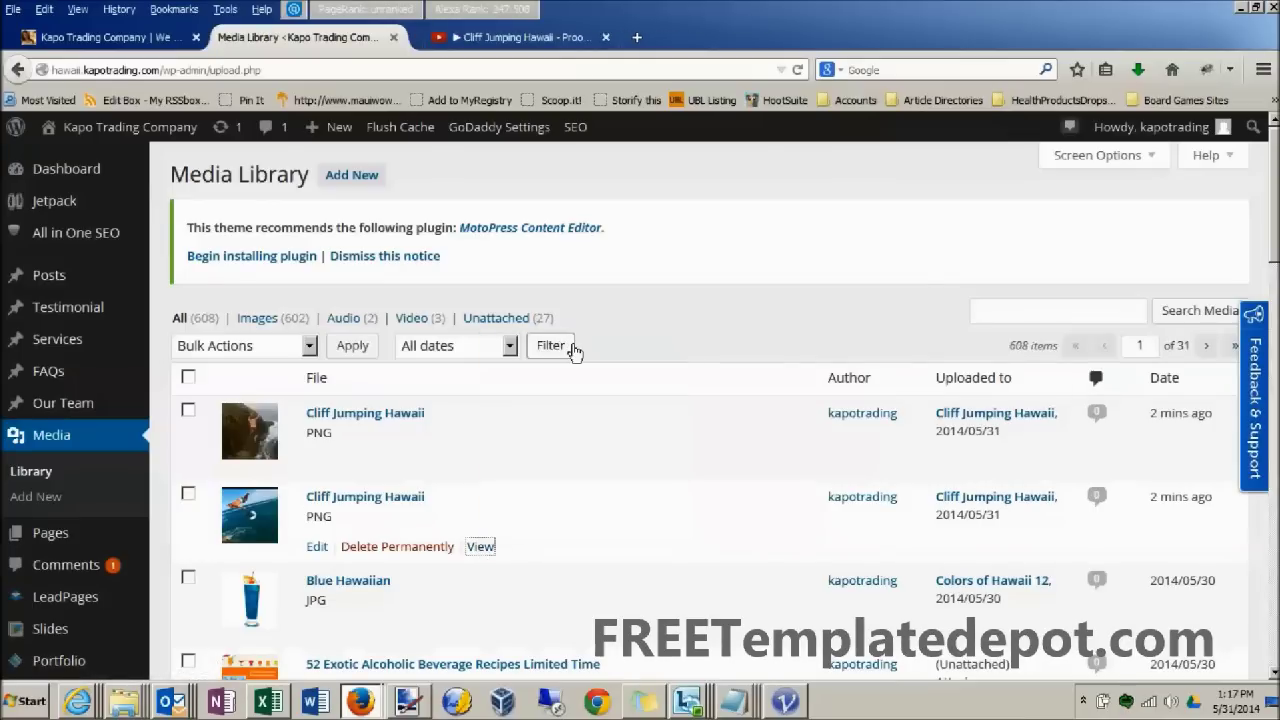
click(505, 42)
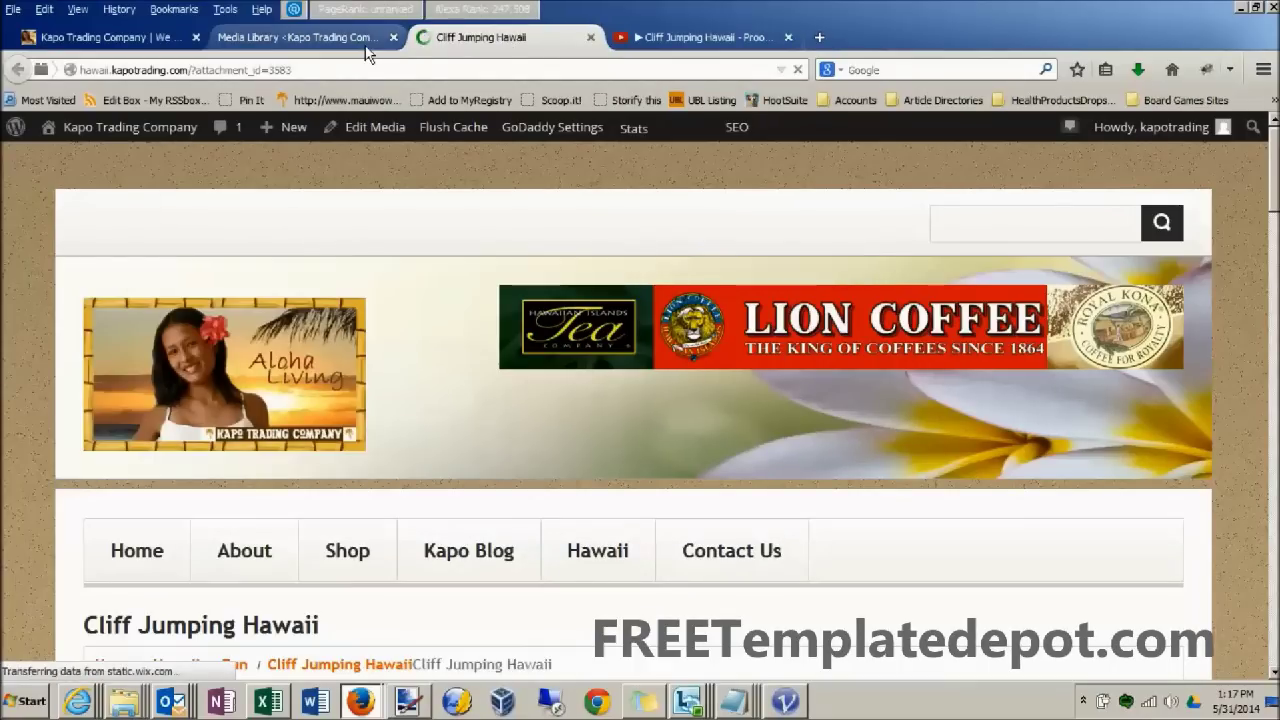
click(365, 42)
click(471, 42)
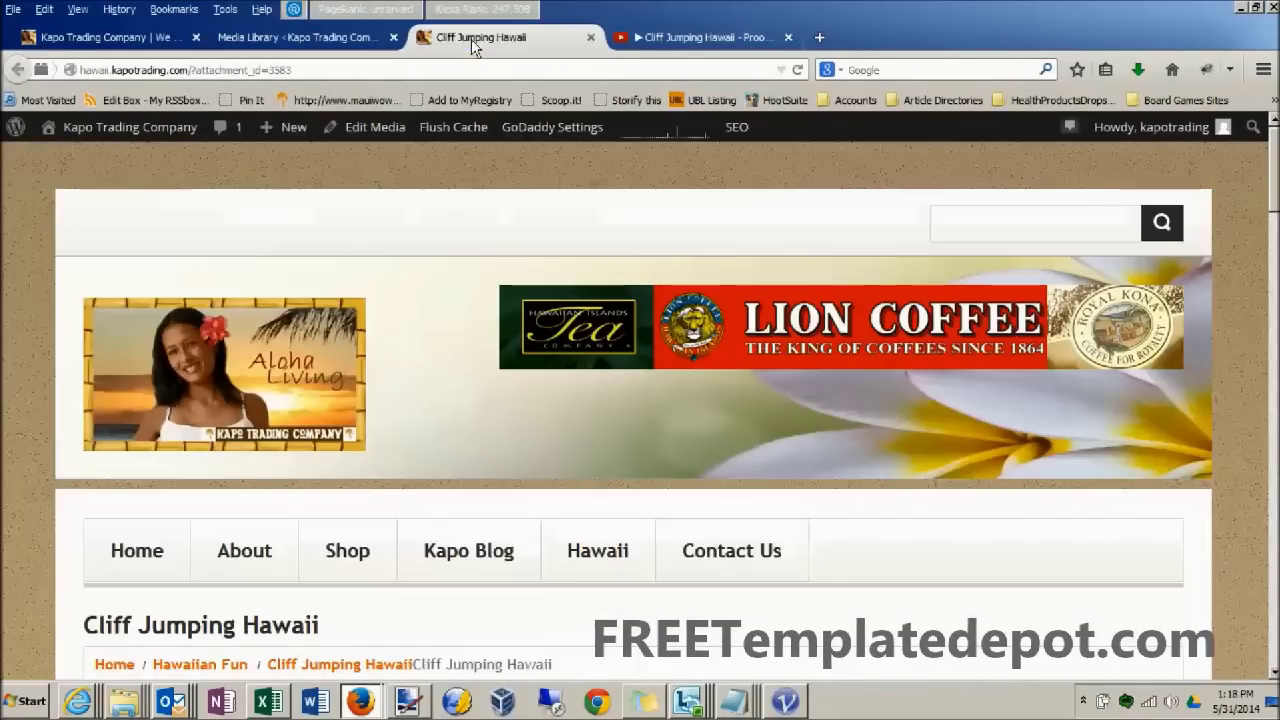
Copy the Cliff-Jumping-Video-300x168.png image address from the attachment page's image info.
scroll(205, 330, down, 4)
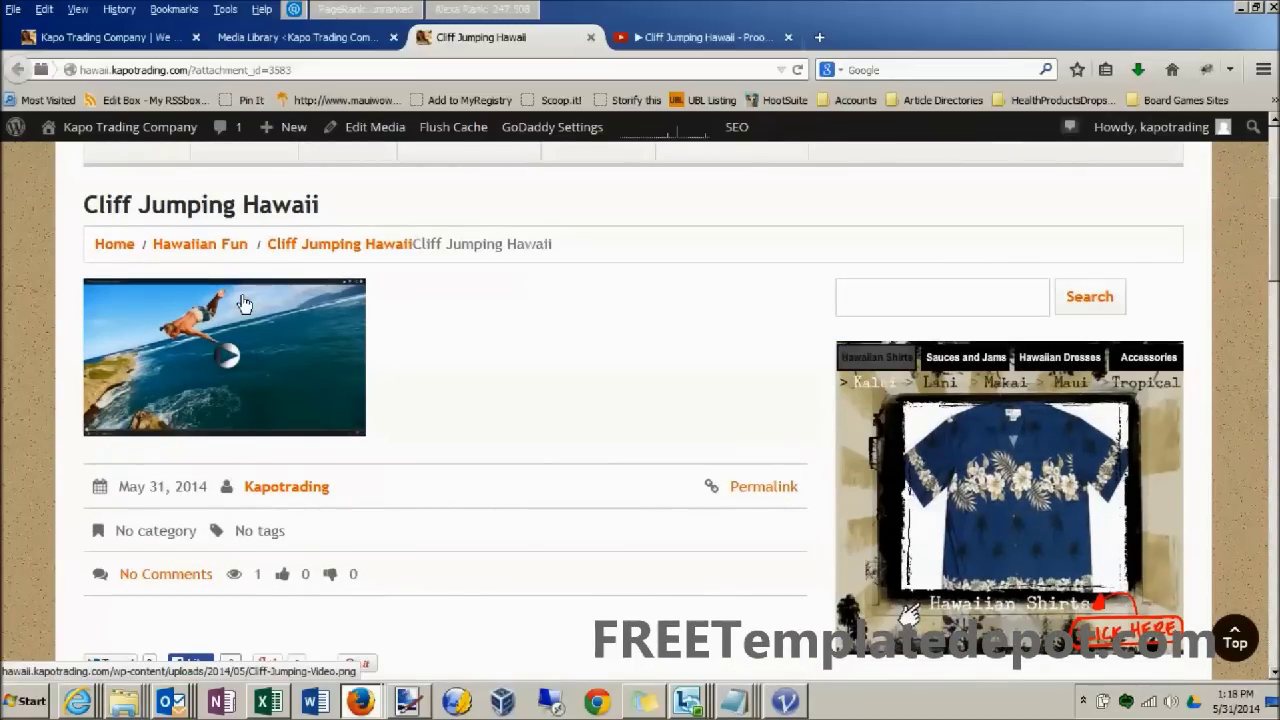
right_click(244, 304)
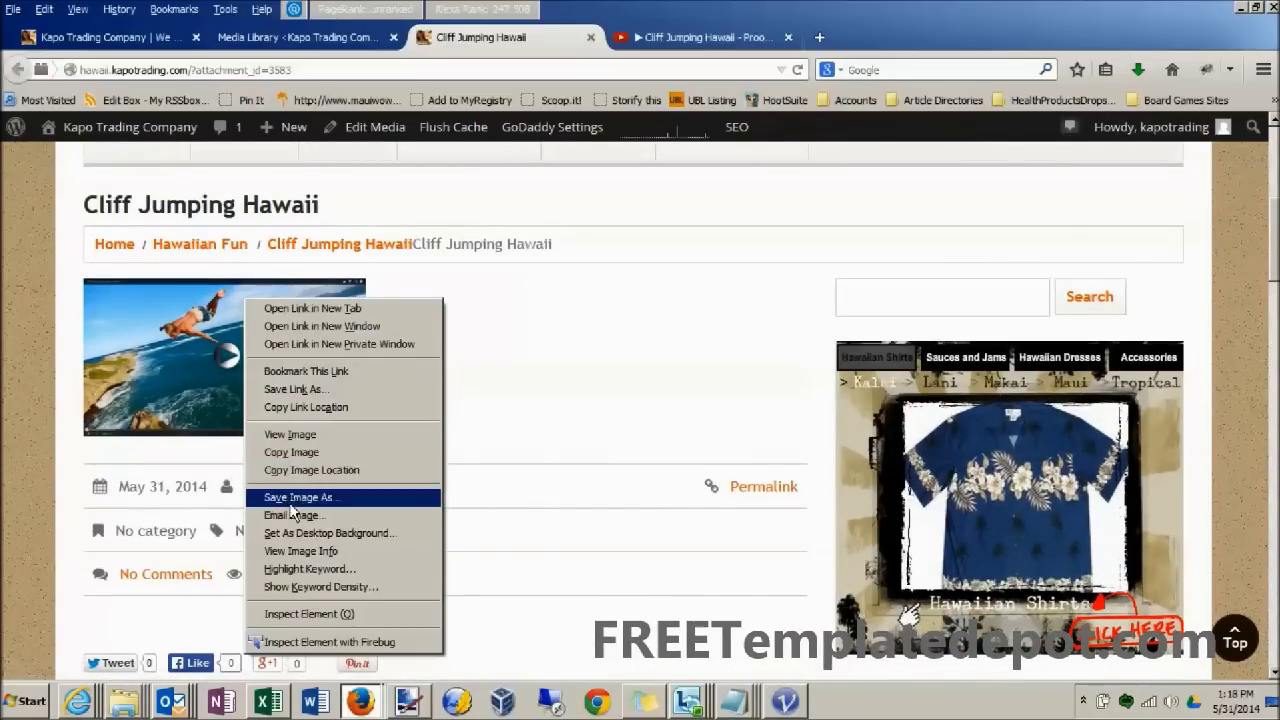
click(295, 550)
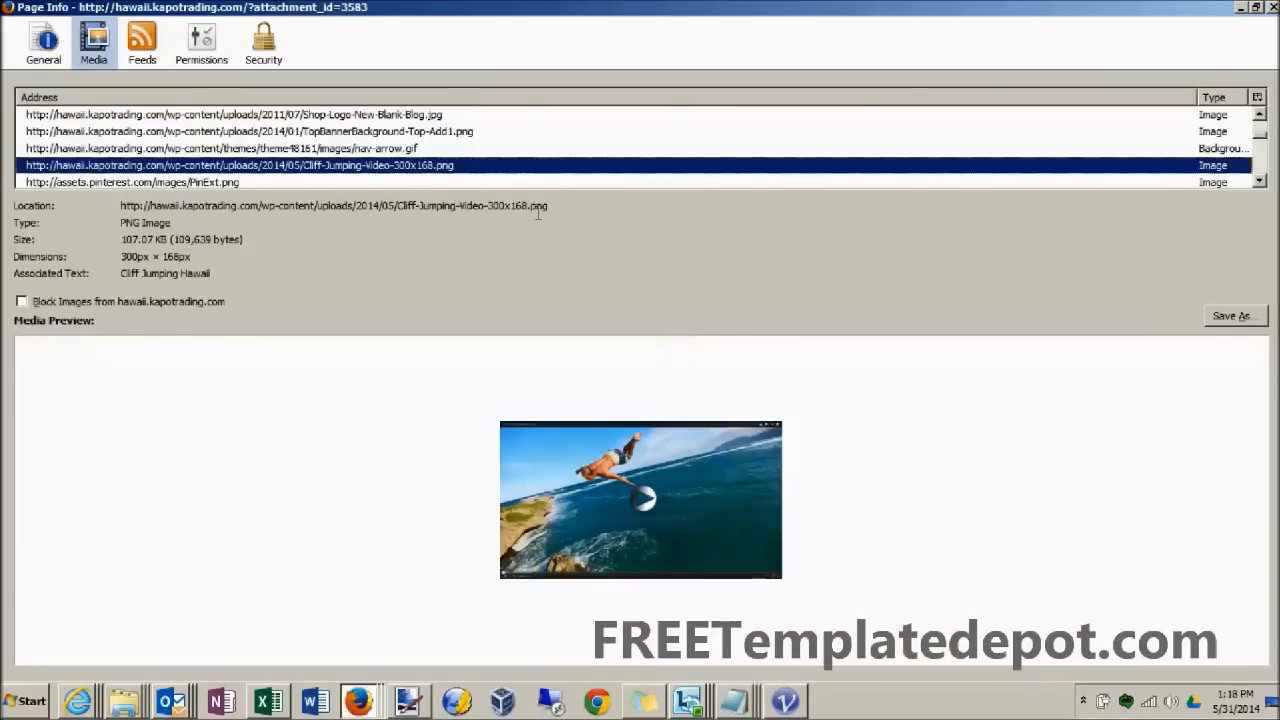
drag(553, 206, 124, 206)
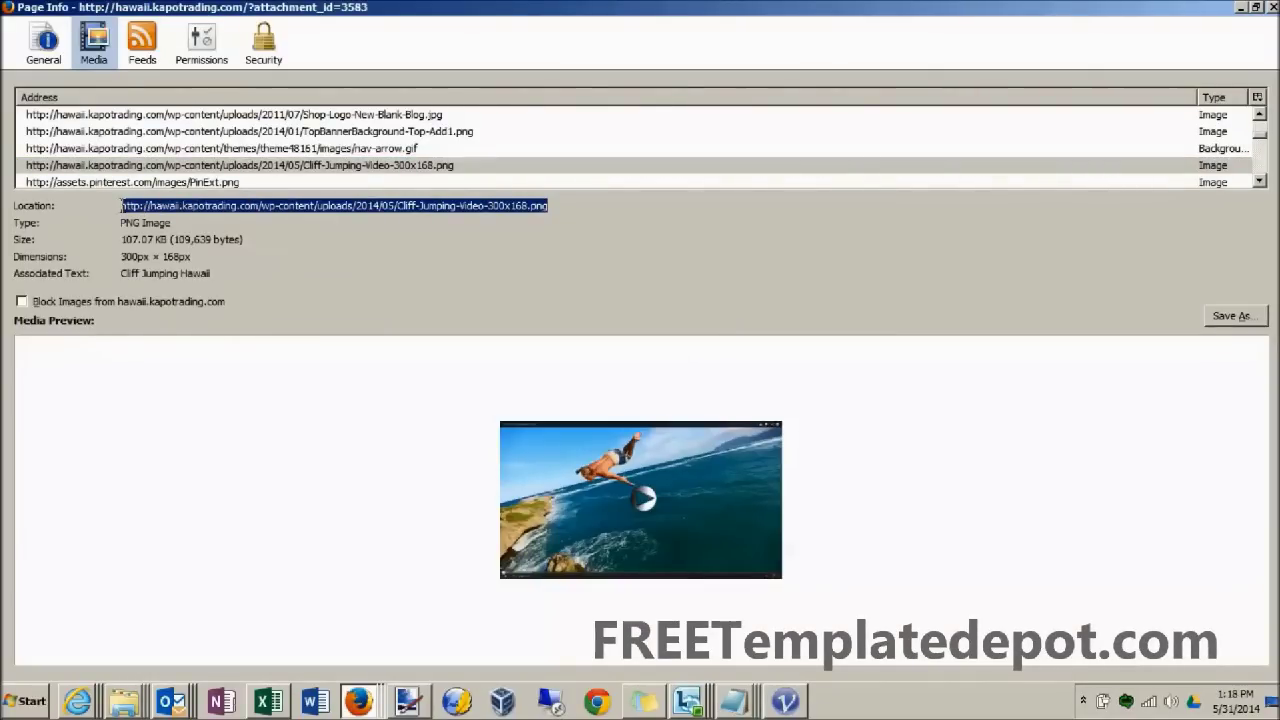
click(1266, 7)
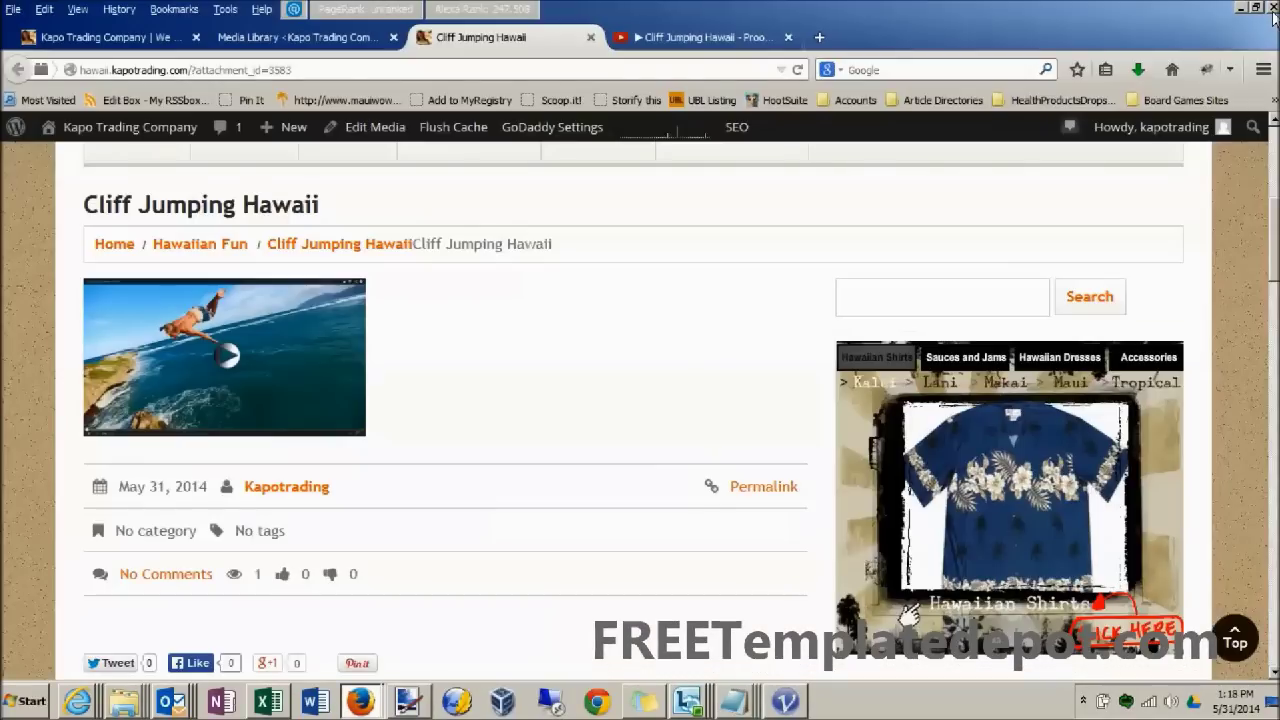
Go back to the Media Library, then open the Cliff Jumping Hawaii draft from All Posts for editing.
click(350, 44)
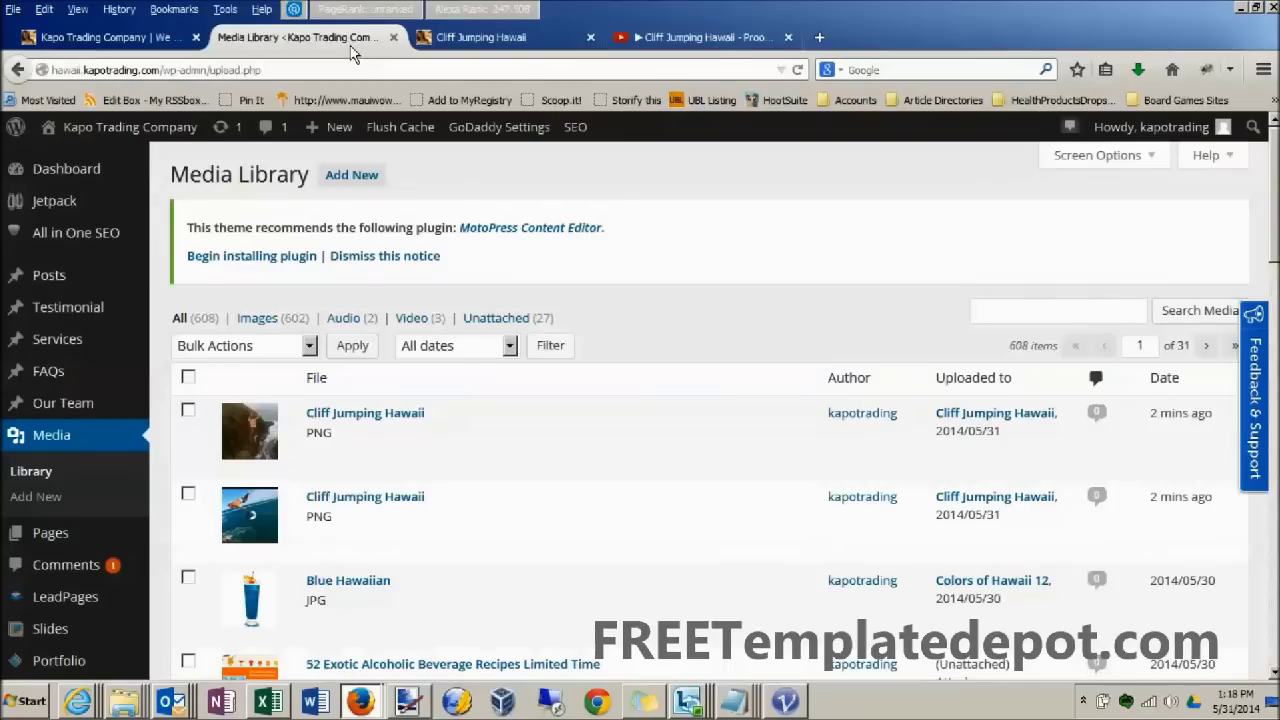
mouse_move(50, 275)
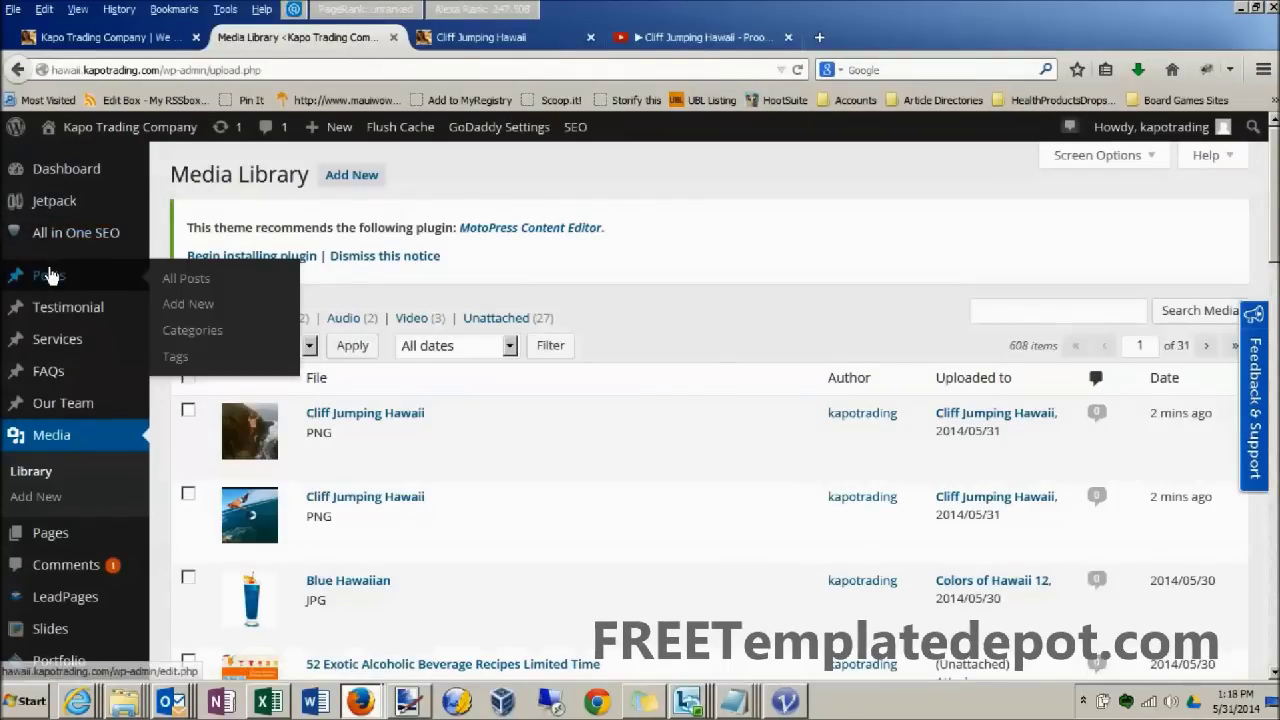
click(181, 287)
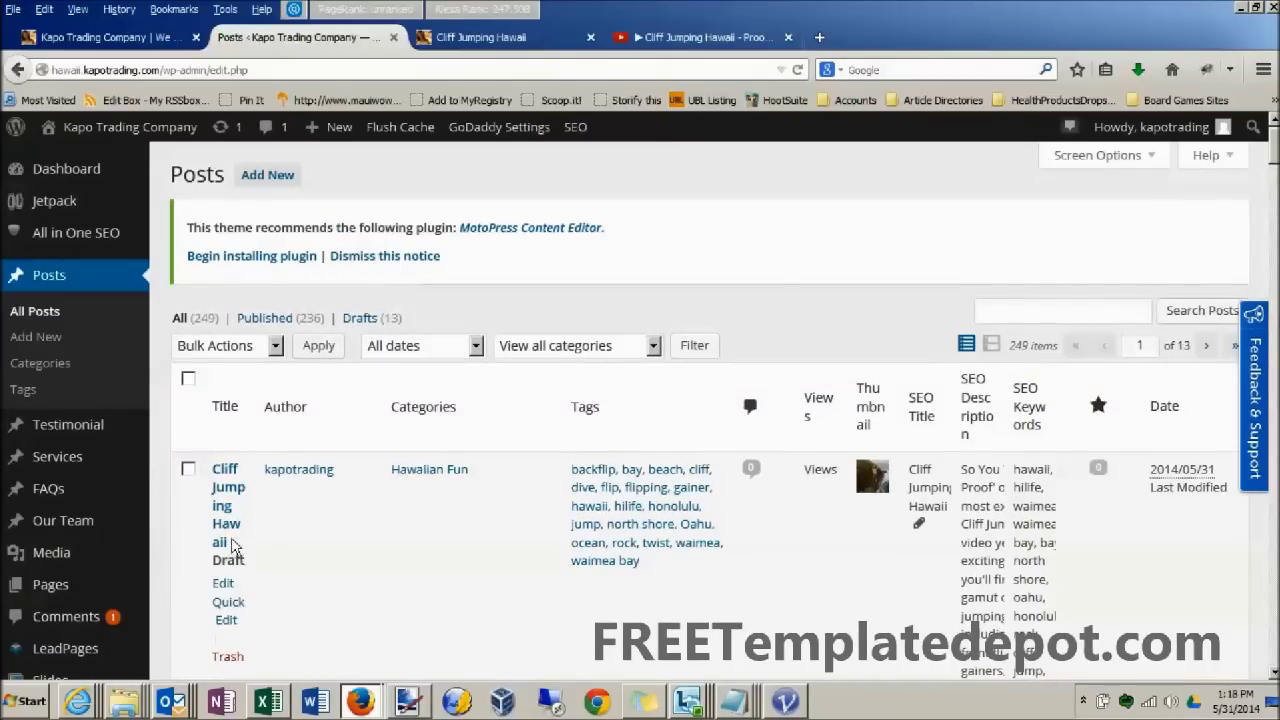
click(222, 585)
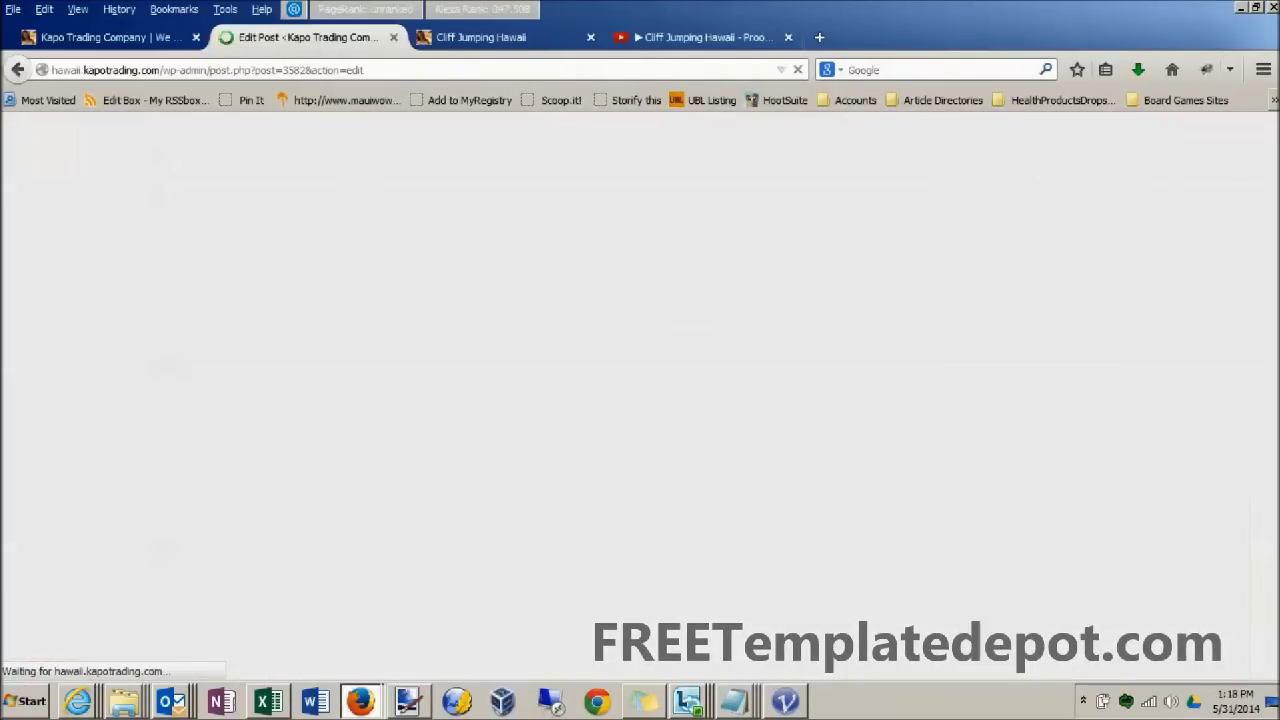
scroll(379, 342, down, 3)
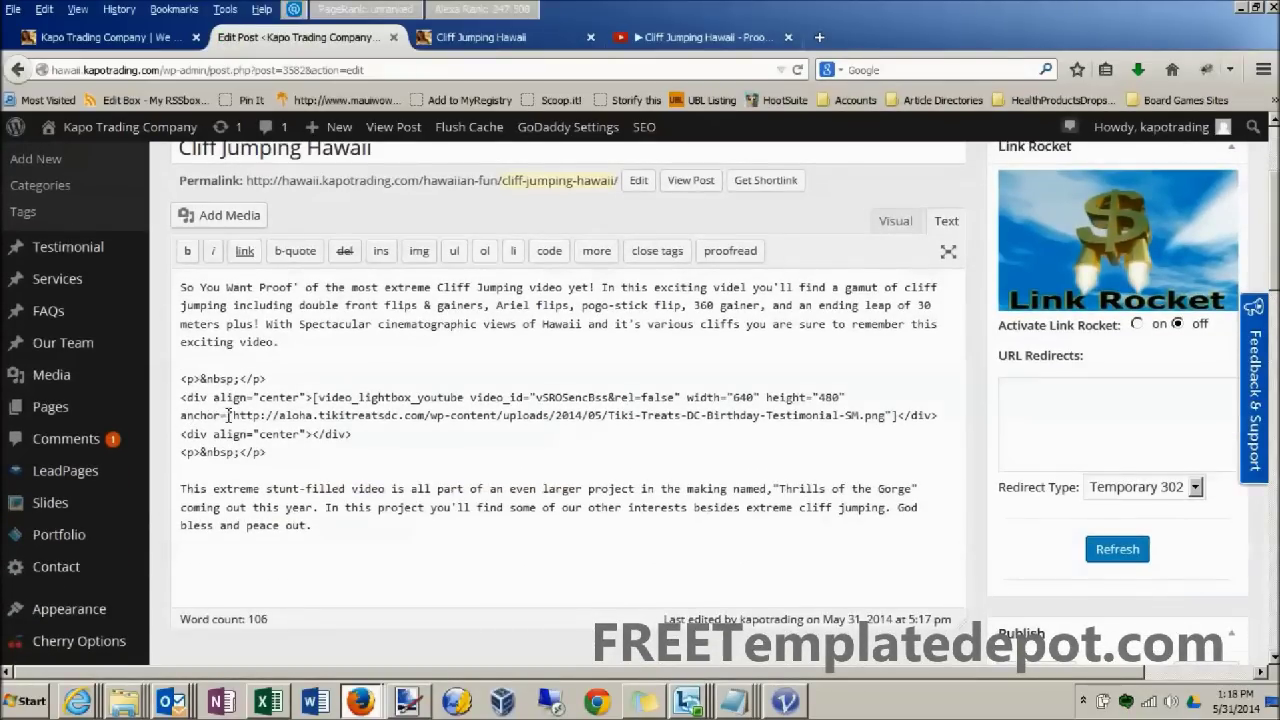
Replace the lightbox shortcode's Tiki-Treats image URL with the Cliff-Jumping-Video-300x168.png address, then publish.
drag(232, 414, 887, 416)
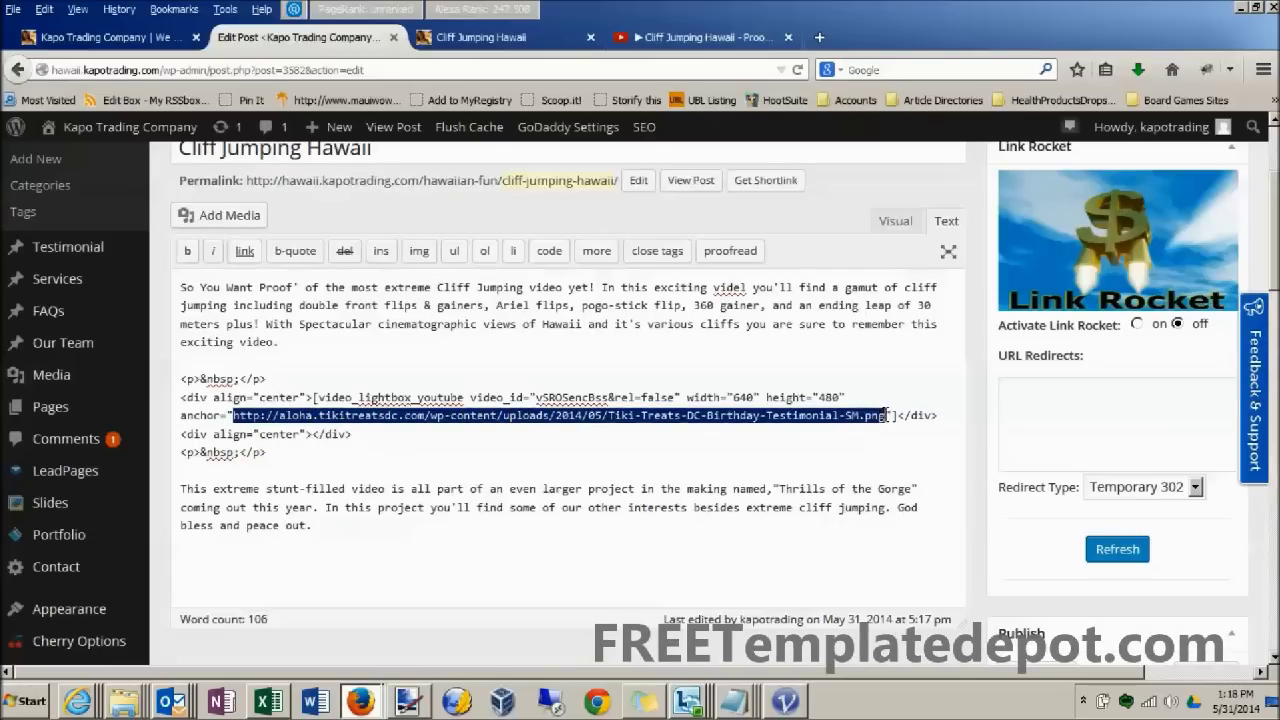
text(http://hawaii.kapotrading.com/wp-content/uploads/2014/05/Cliff-Jumping-Video-300x168.png)
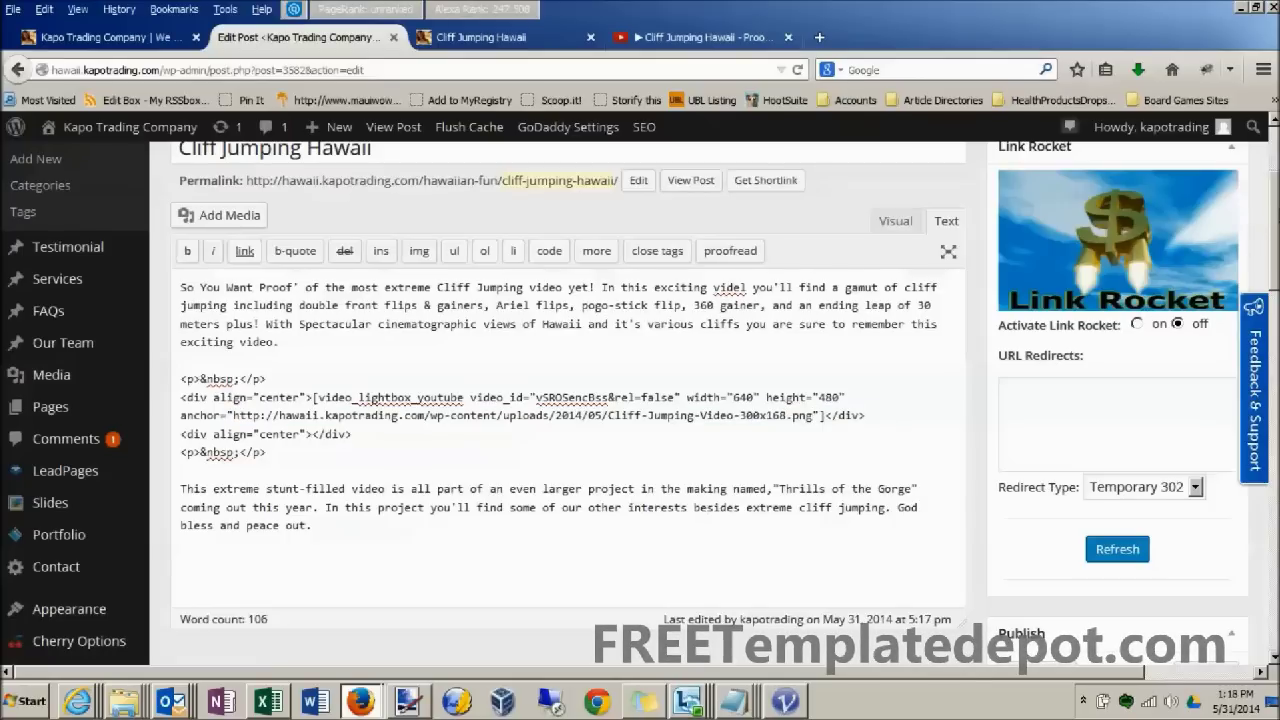
scroll(640, 428, down, 4)
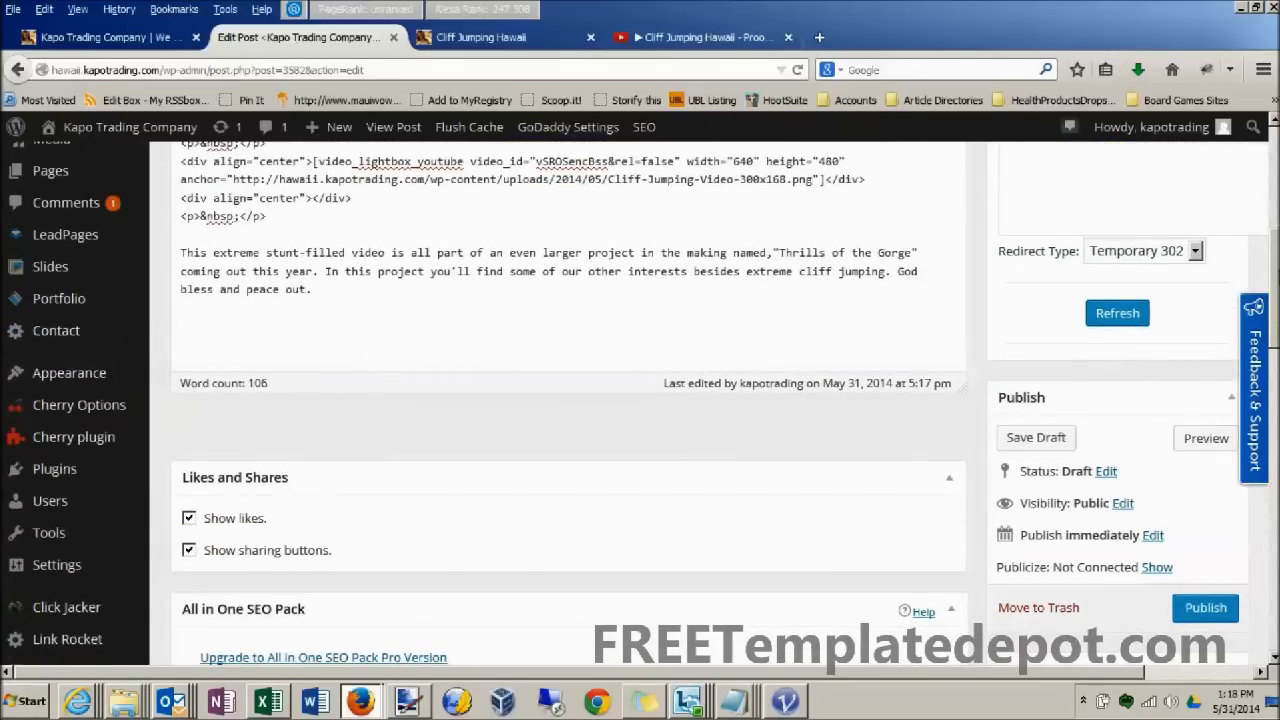
scroll(1270, 343, down, 7)
scroll(1270, 343, up, 4)
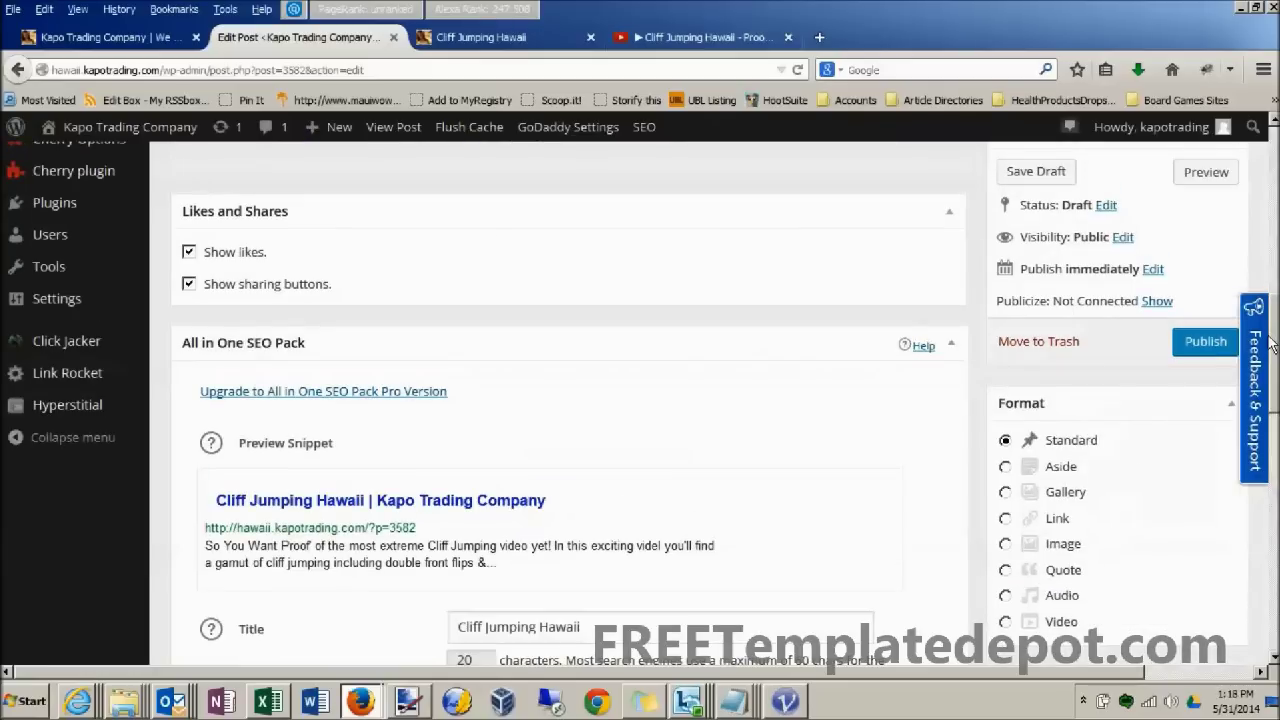
click(1203, 341)
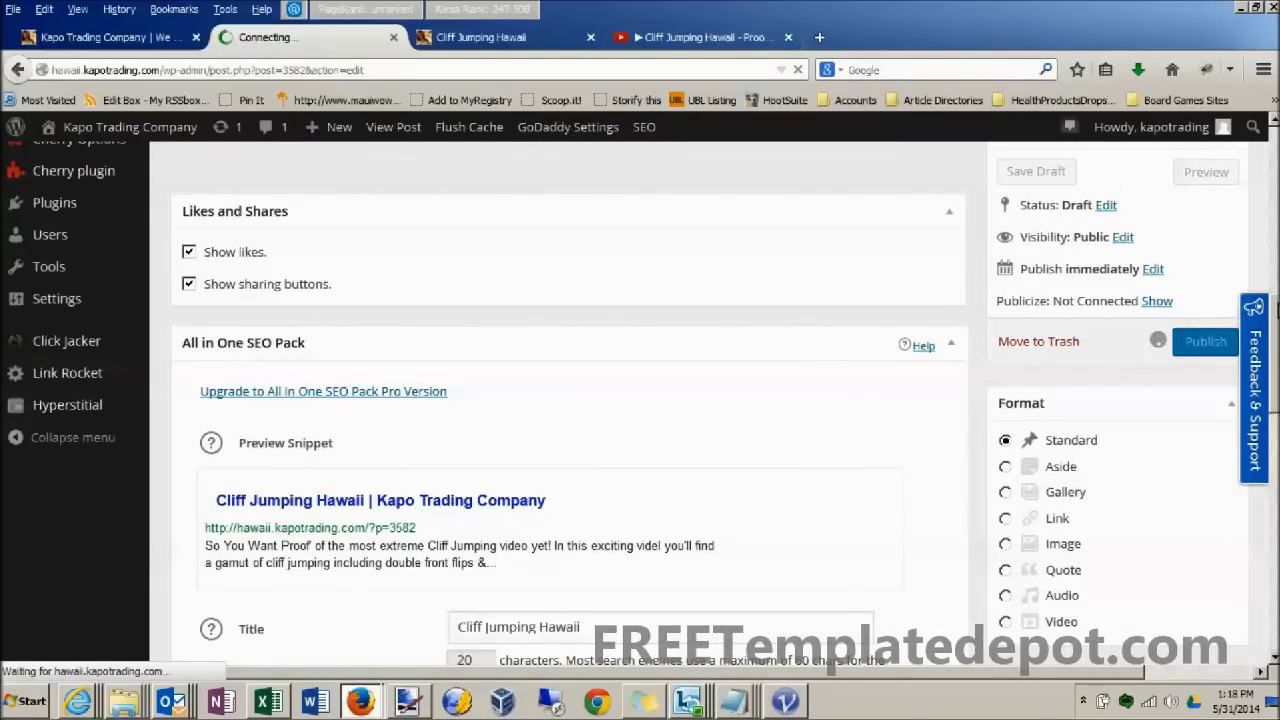
Preview the published Cliff Jumping Hawaii post via Preview Changes in the Publish box.
drag(1277, 310, 1277, 148)
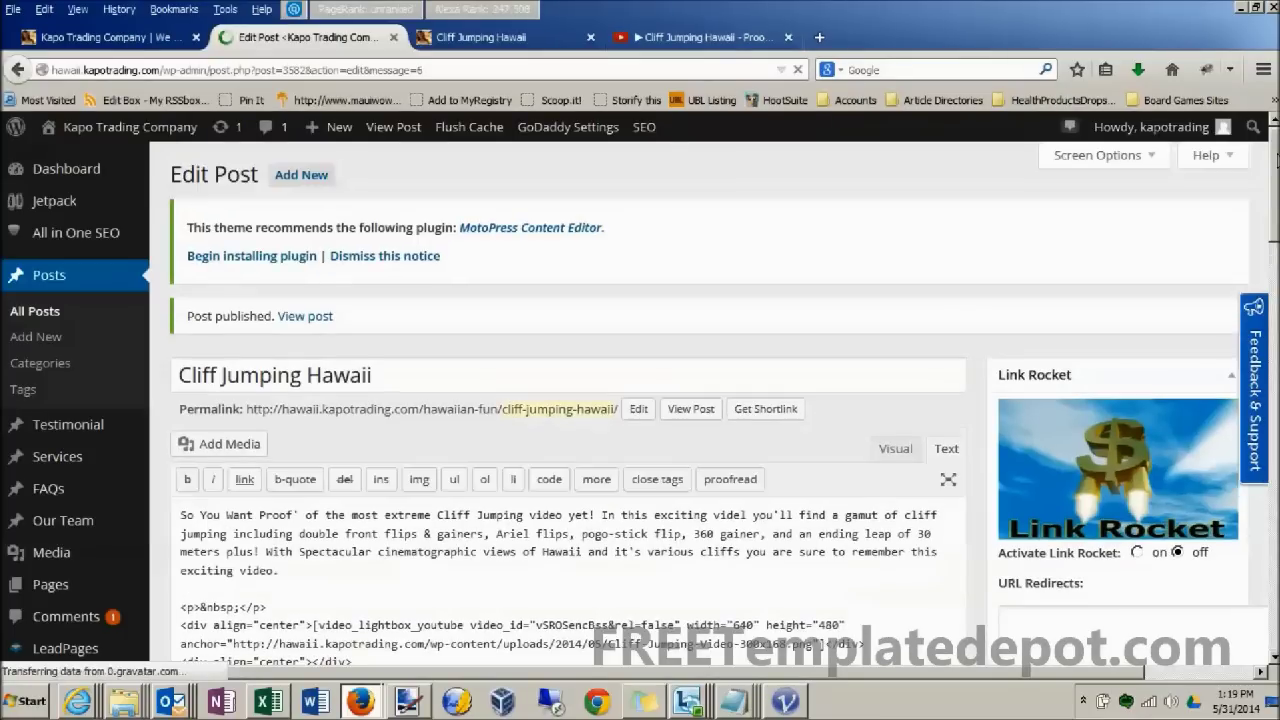
drag(1277, 160, 1277, 285)
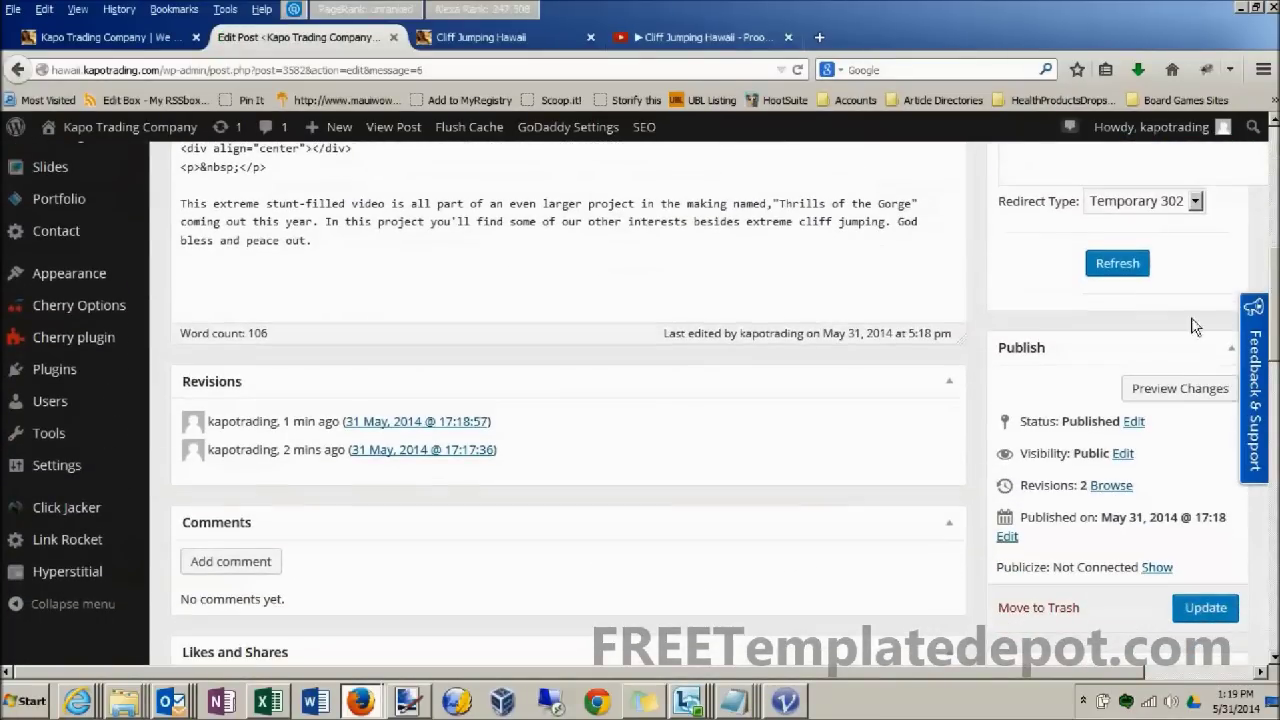
click(1167, 388)
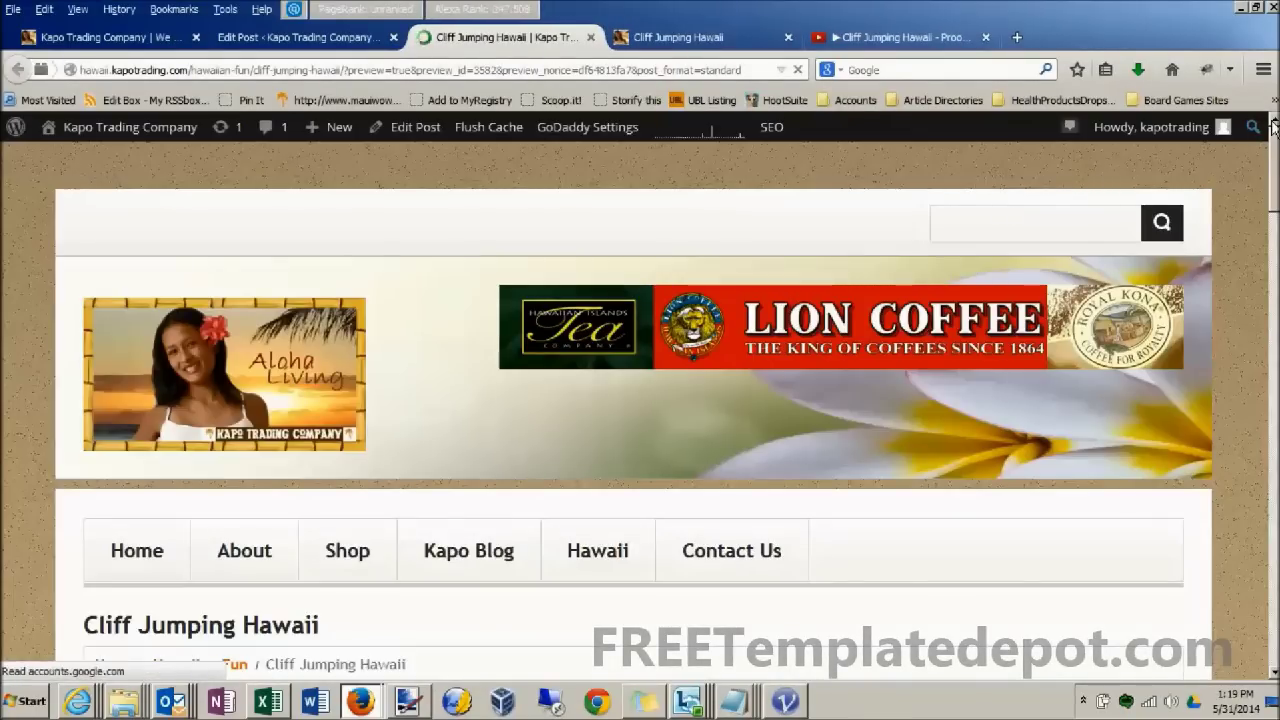
On the preview page, launch the video thumbnail to play Cliff Jumping Hawaii - Proof in a lightbox.
drag(1273, 125, 1275, 245)
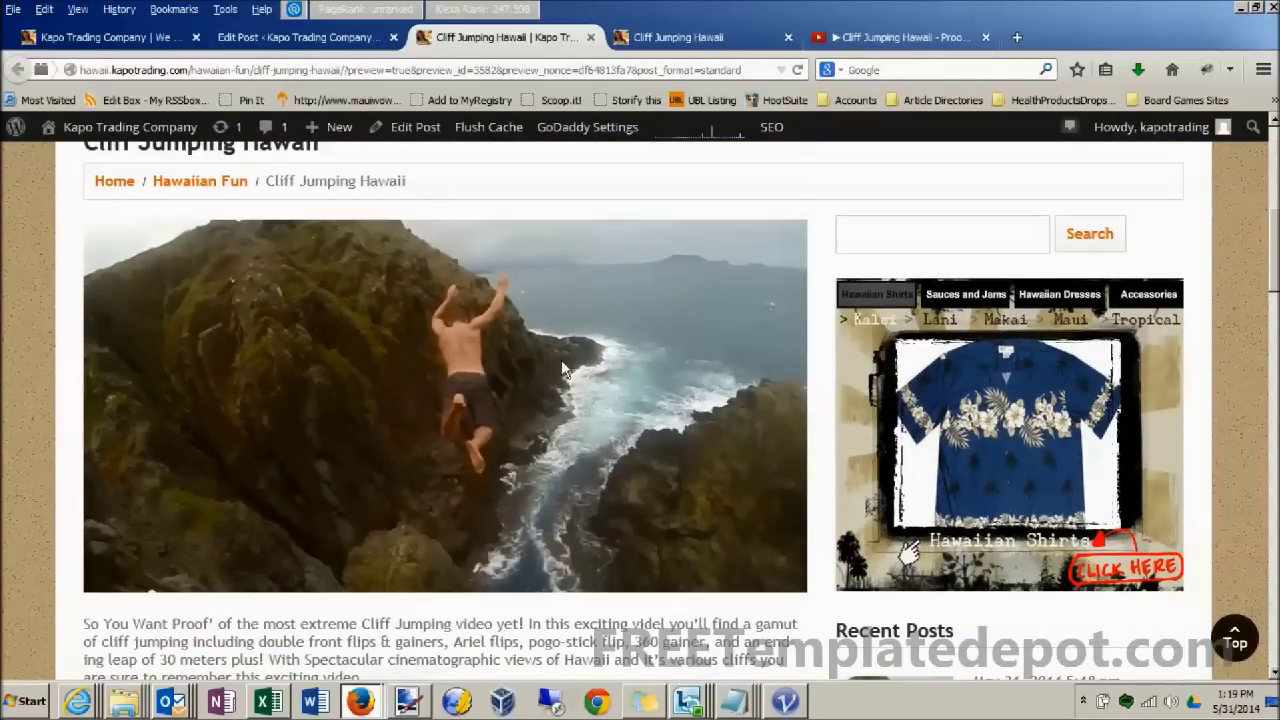
scroll(216, 489, down, 4)
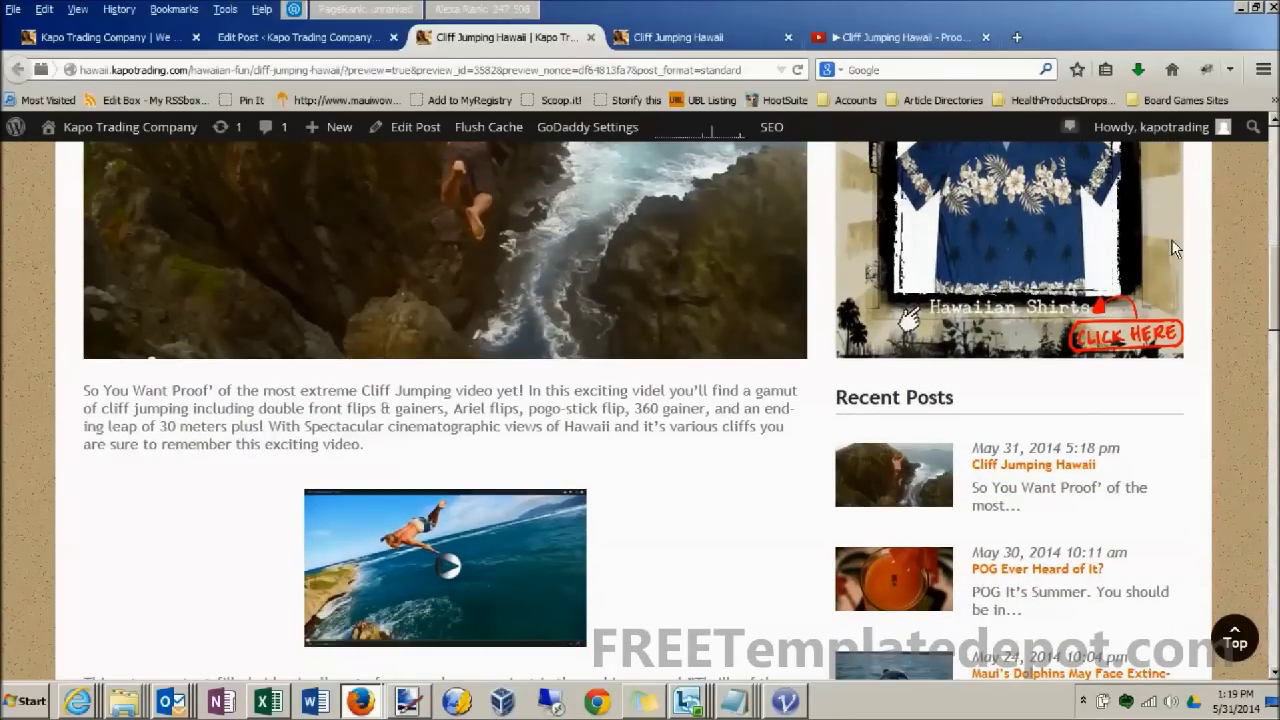
scroll(1275, 275, down, 2)
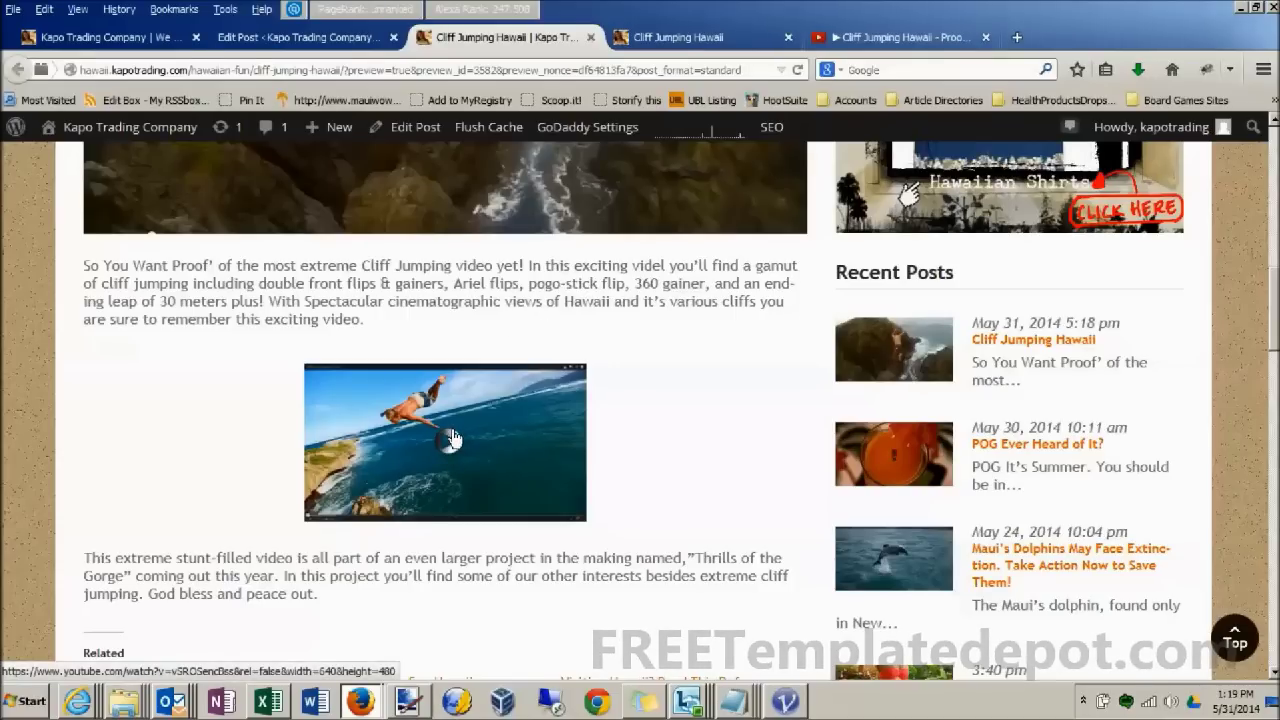
click(451, 439)
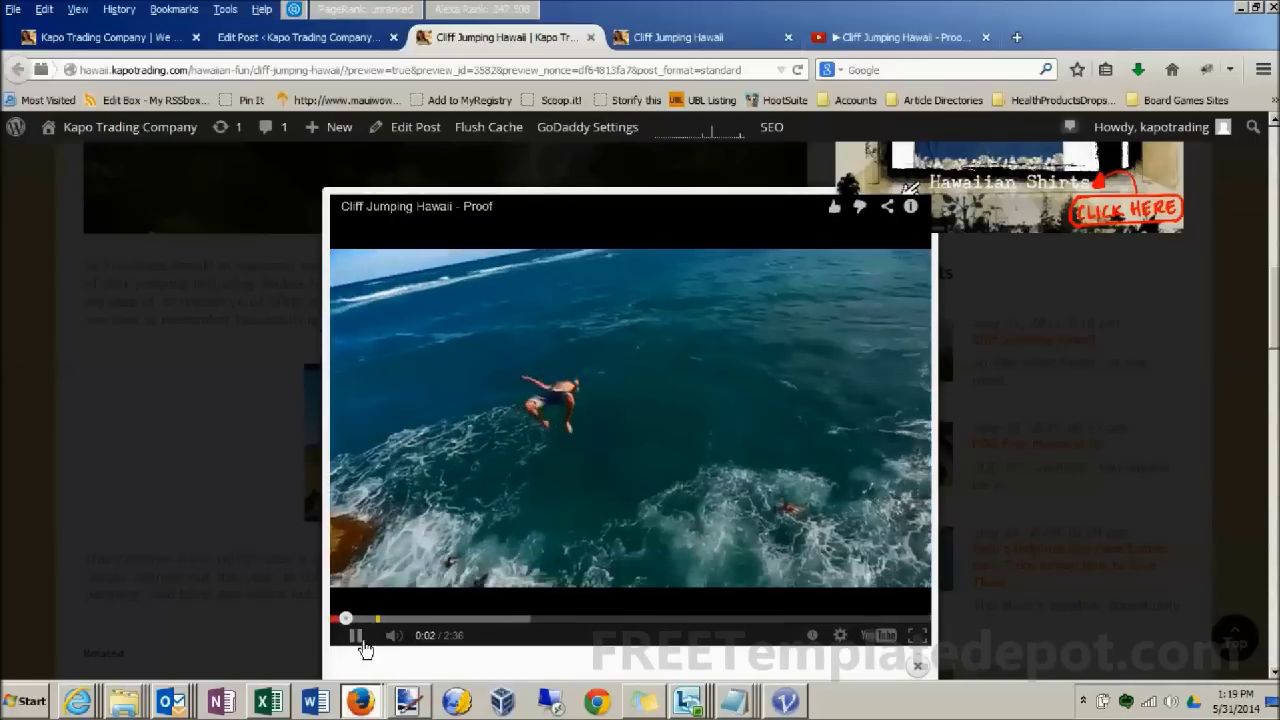
Pause the lightbox video at 0:02 and expand the taskbar's hidden notification icons.
click(357, 636)
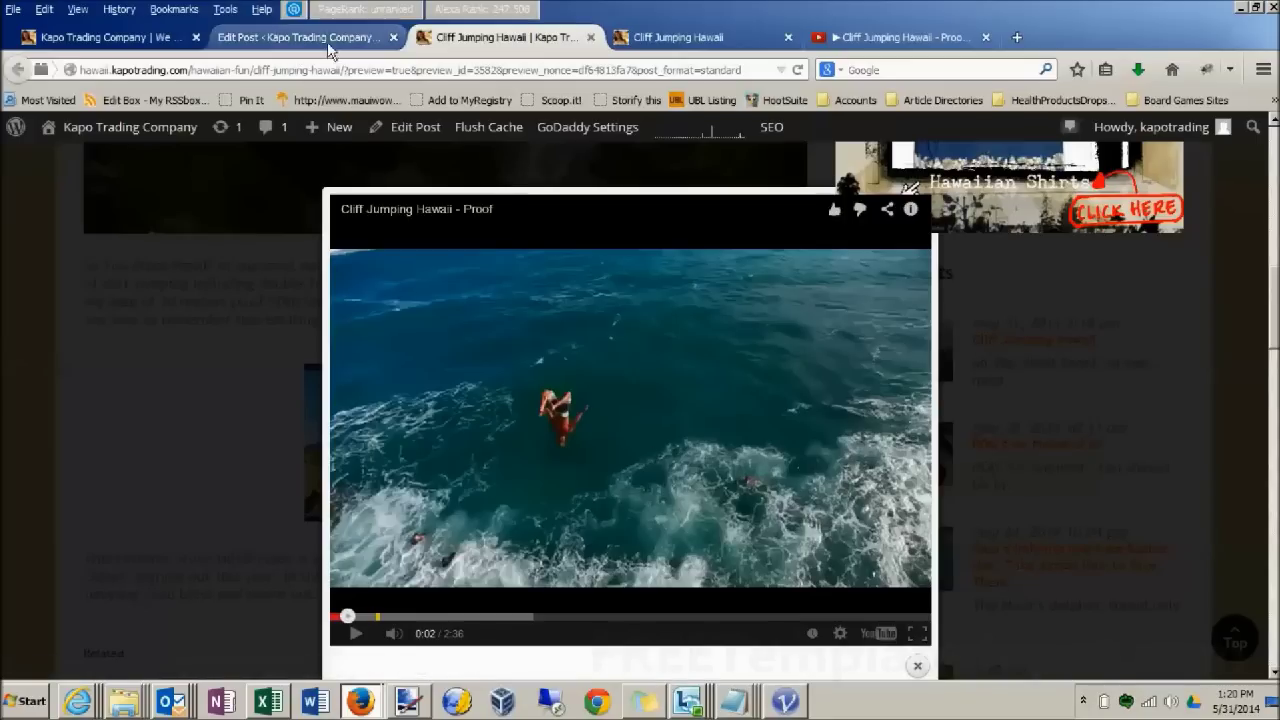
click(1083, 700)
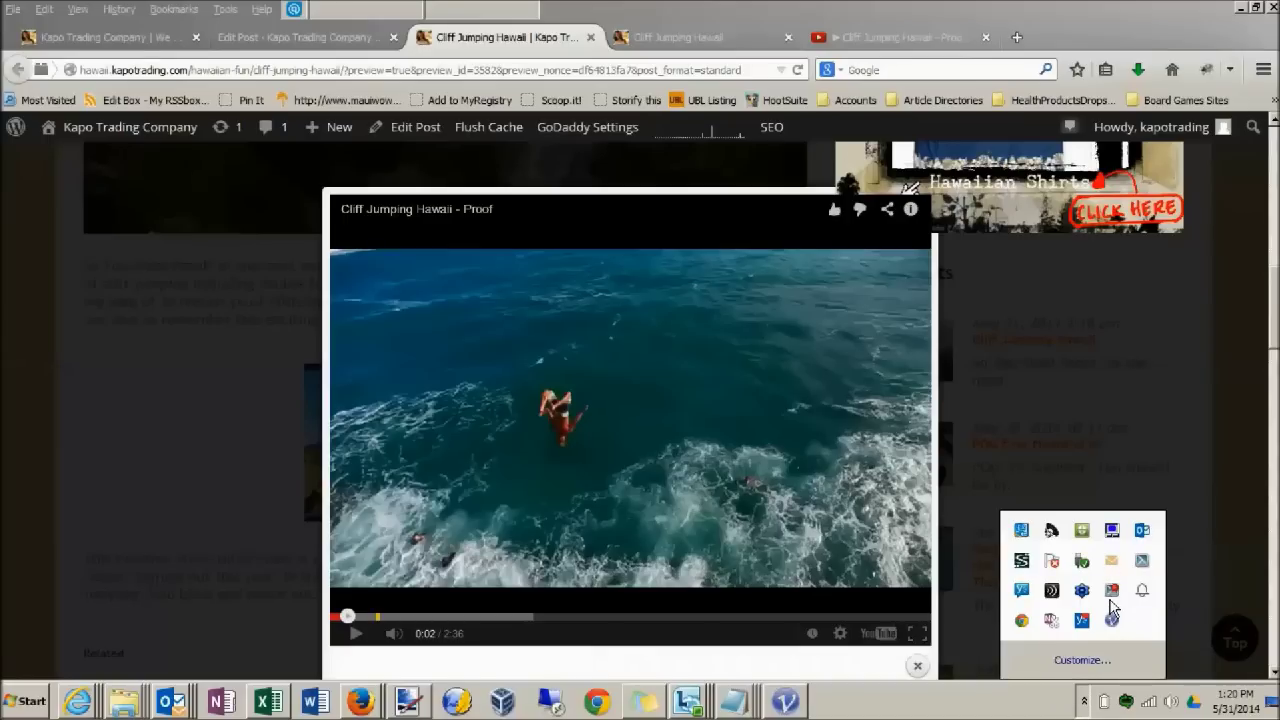